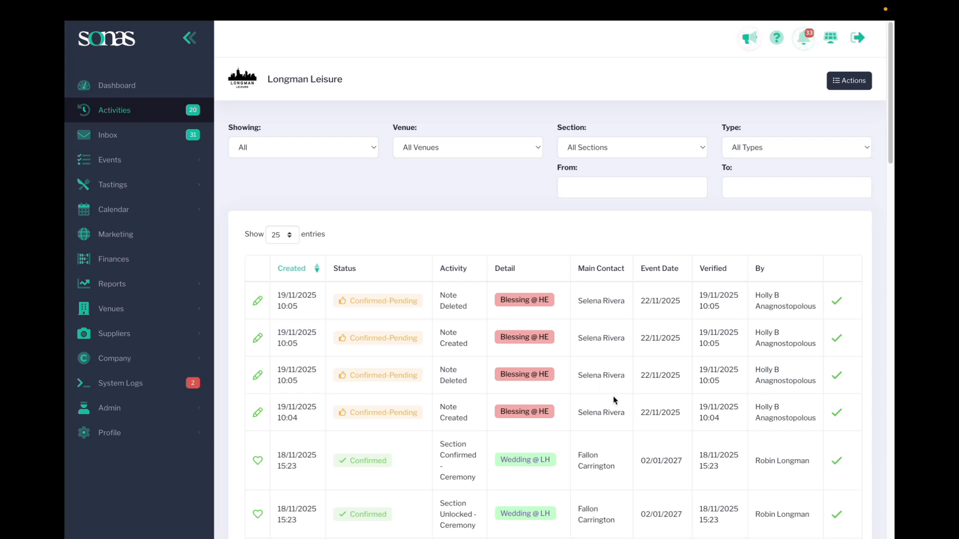
# Start a new external form from the company's External Forms list.
pyautogui.click(113, 361)
pyautogui.click(144, 443)
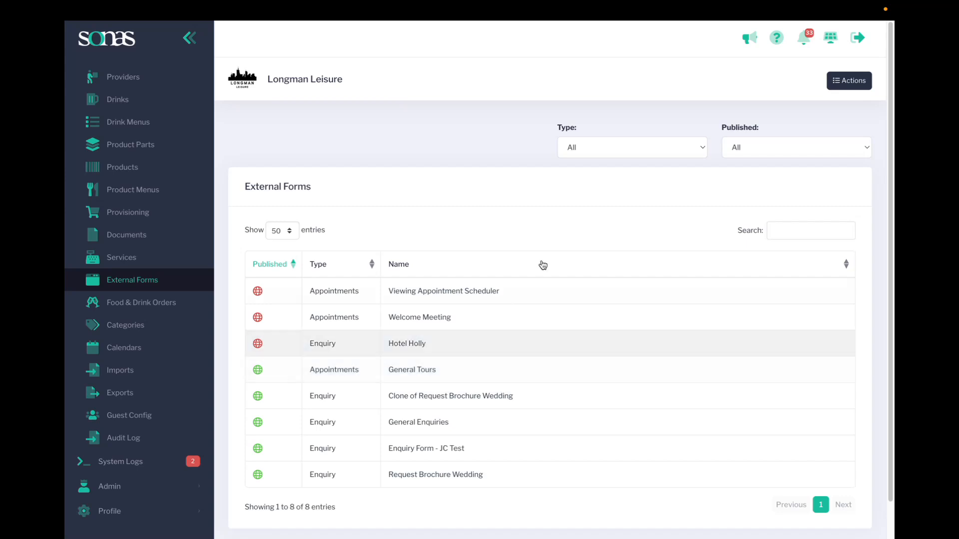
pyautogui.click(840, 81)
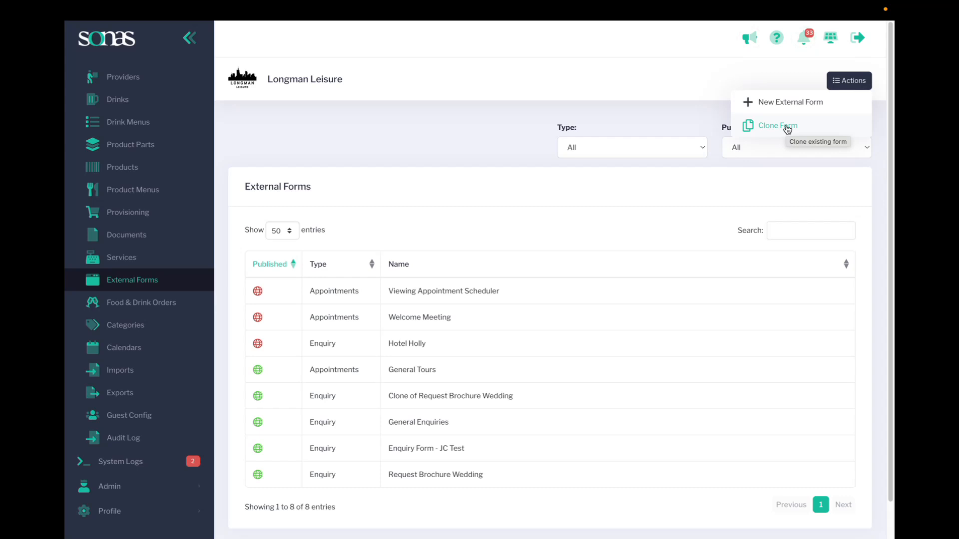
pyautogui.click(777, 102)
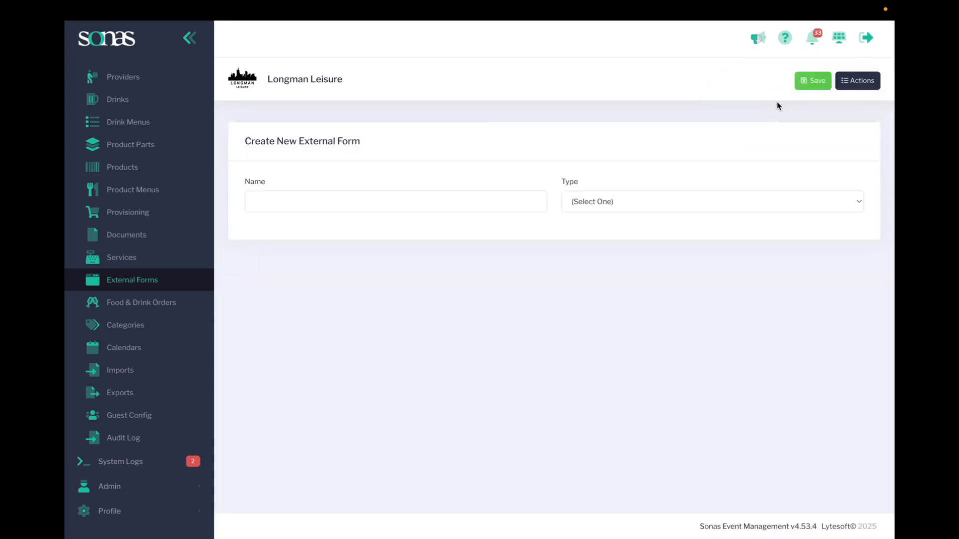
# Name the new form General Enquiry, set its type to Enquiry, and save it.
pyautogui.click(364, 201)
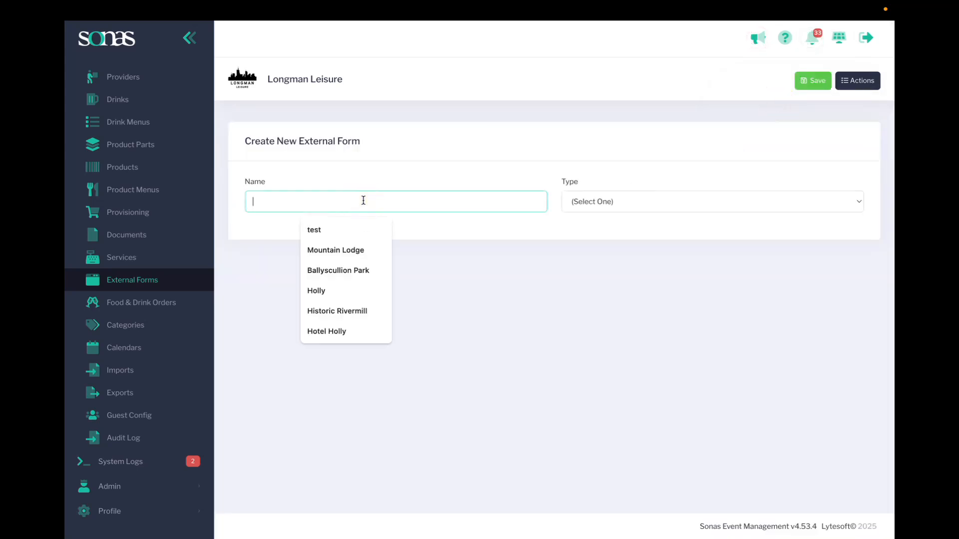
pyautogui.write('Genera')
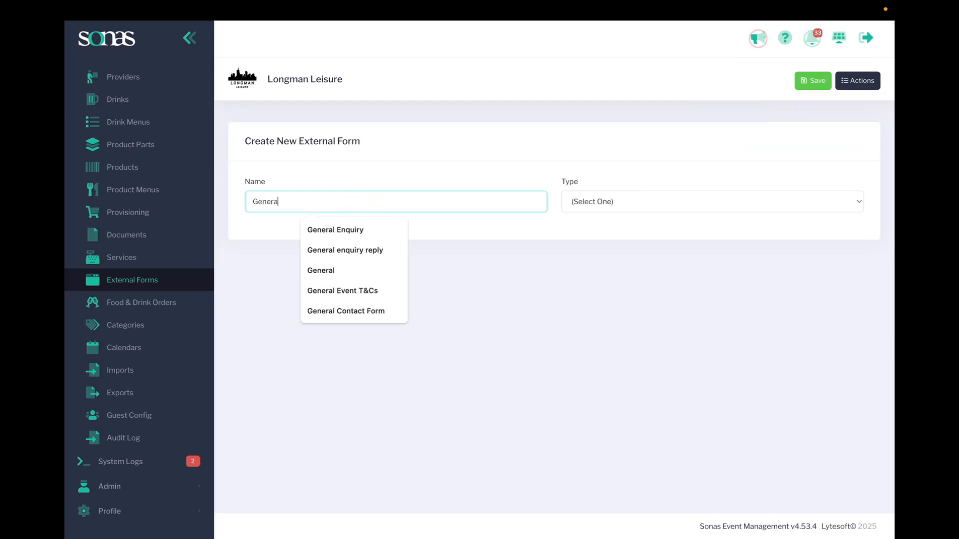
pyautogui.write('l')
pyautogui.click(327, 229)
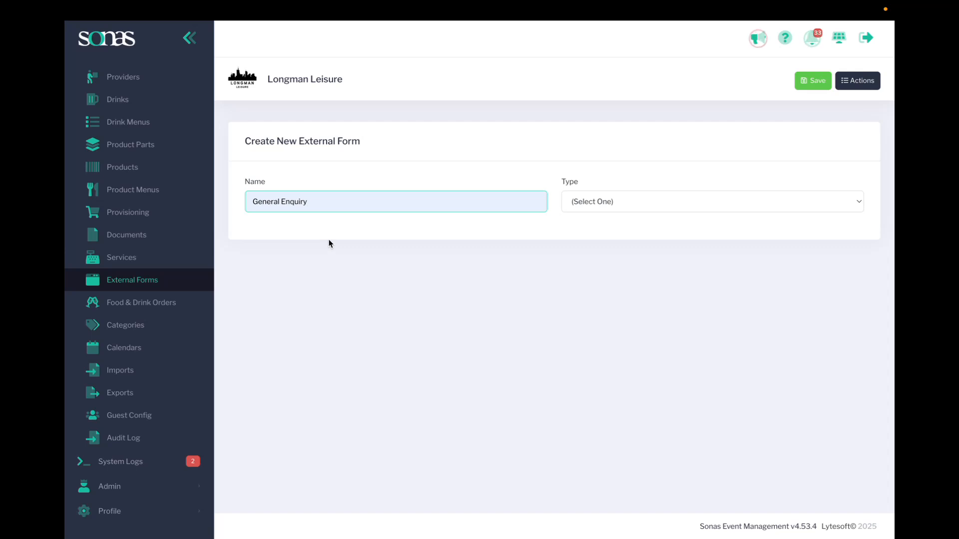
pyautogui.click(651, 199)
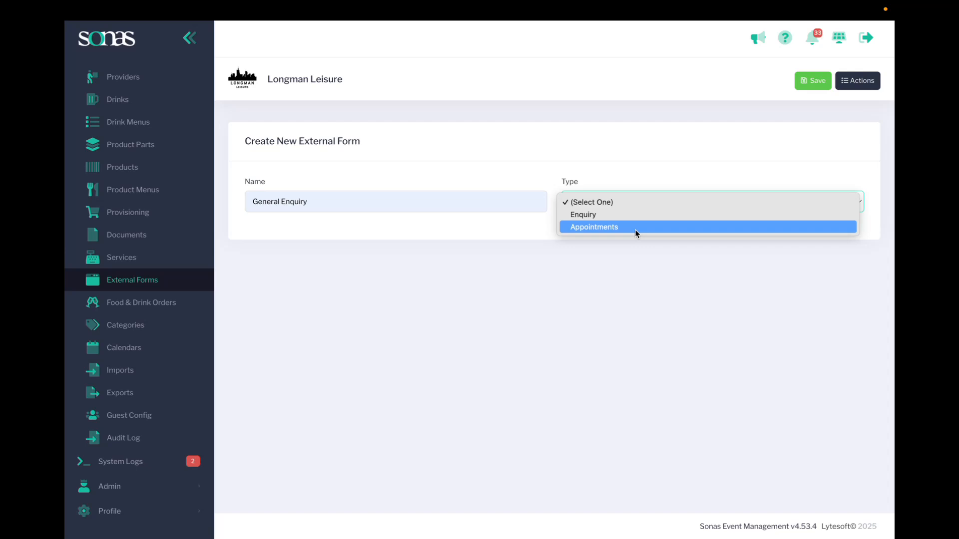
pyautogui.click(607, 217)
pyautogui.click(814, 82)
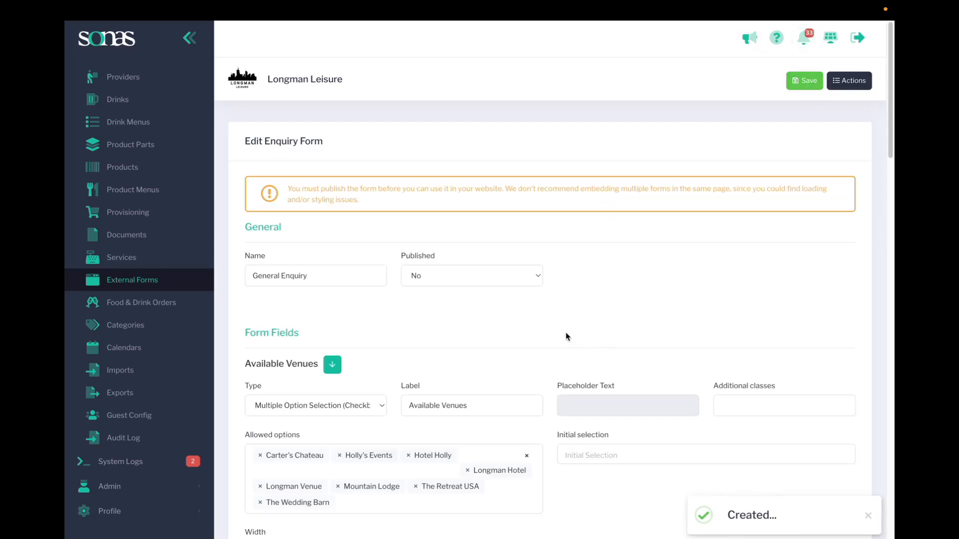
# Remove every venue except Hotel Holly from the allowed options of the Available Venues field.
pyautogui.scroll(-1, 547, 330)
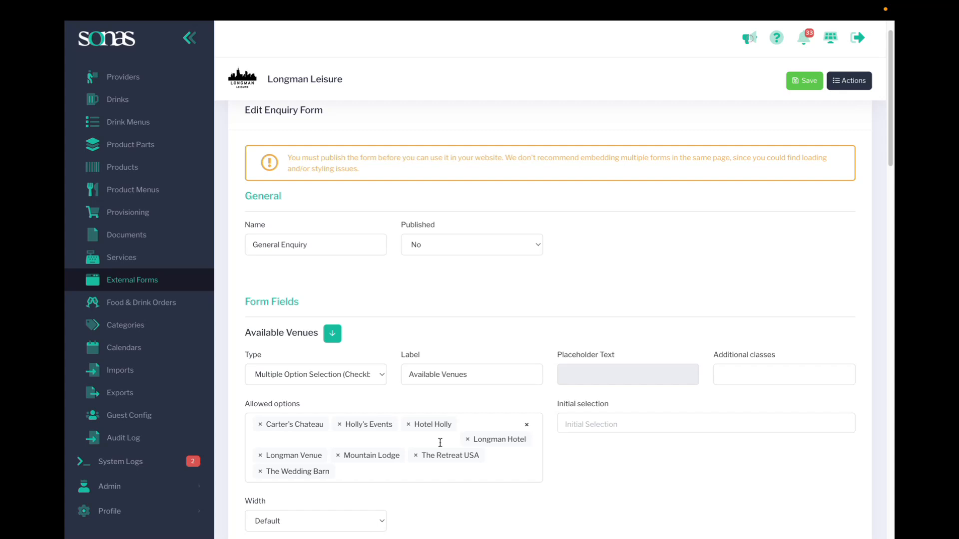
pyautogui.scroll(-1, 405, 405)
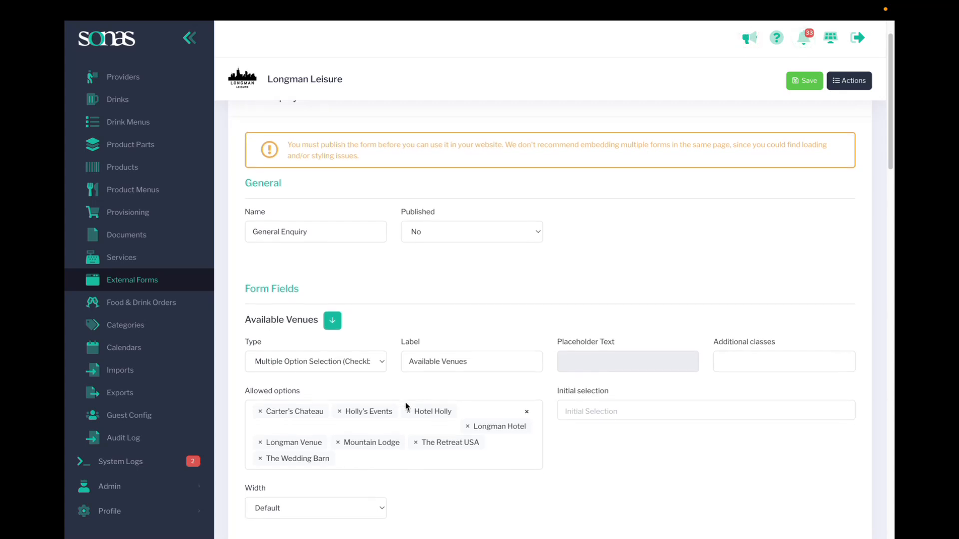
pyautogui.scroll(-5, 405, 403)
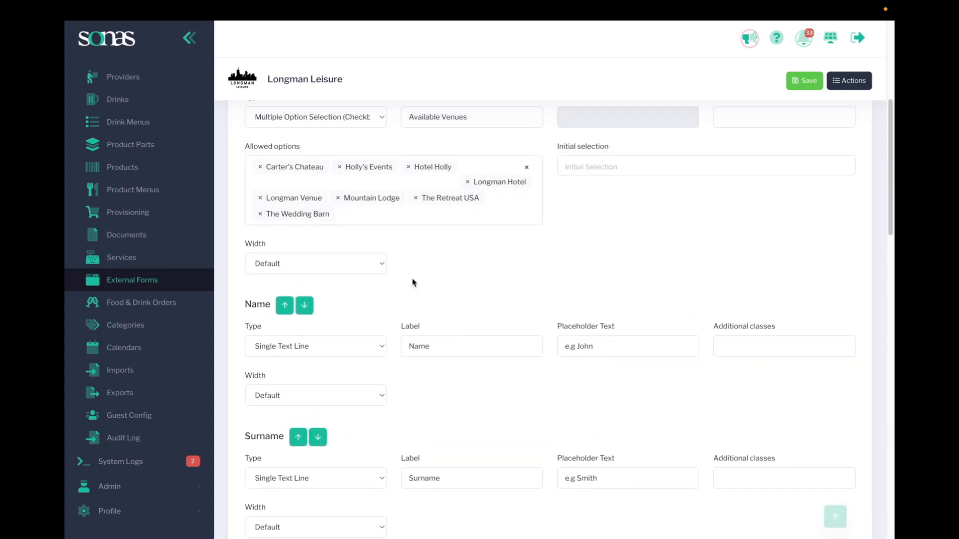
pyautogui.scroll(3, 412, 282)
pyautogui.click(260, 311)
pyautogui.click(260, 310)
pyautogui.click(319, 312)
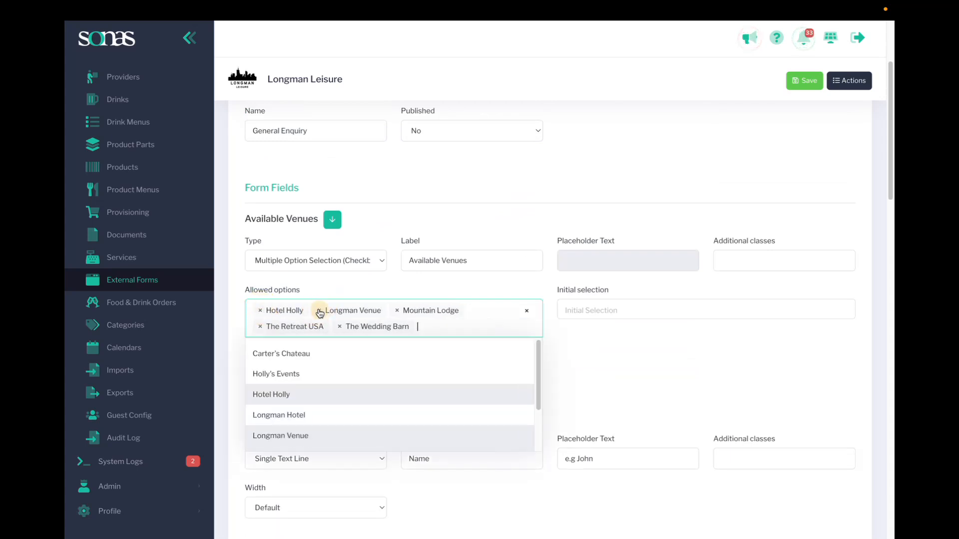
pyautogui.click(320, 312)
pyautogui.click(319, 312)
pyautogui.click(320, 311)
pyautogui.click(320, 312)
pyautogui.click(334, 277)
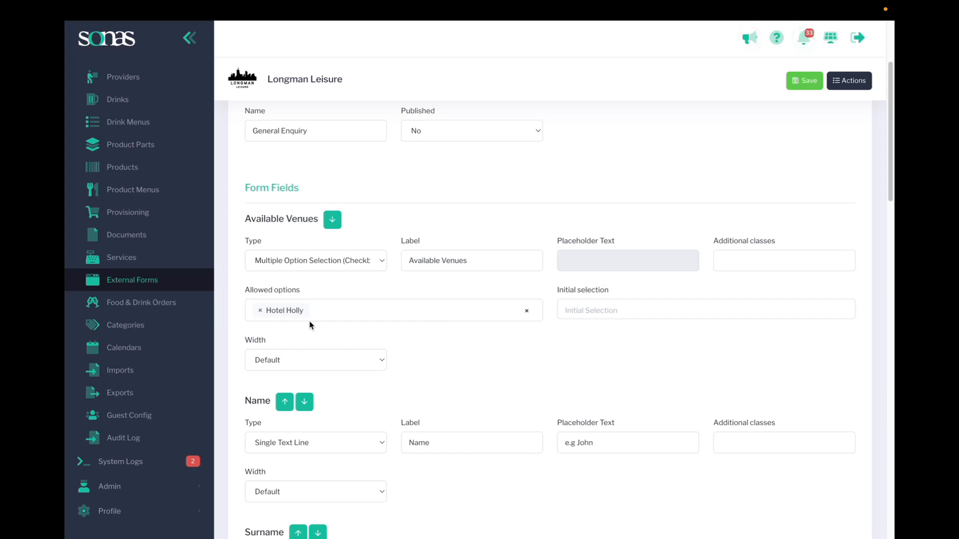
# Look at the layout and fields of the contact form on the Longman Leisure website, and return to the form editor.
pyautogui.click(455, 362)
pyautogui.scroll(-1, 456, 363)
pyautogui.scroll(-5, 456, 363)
pyautogui.scroll(3, 453, 366)
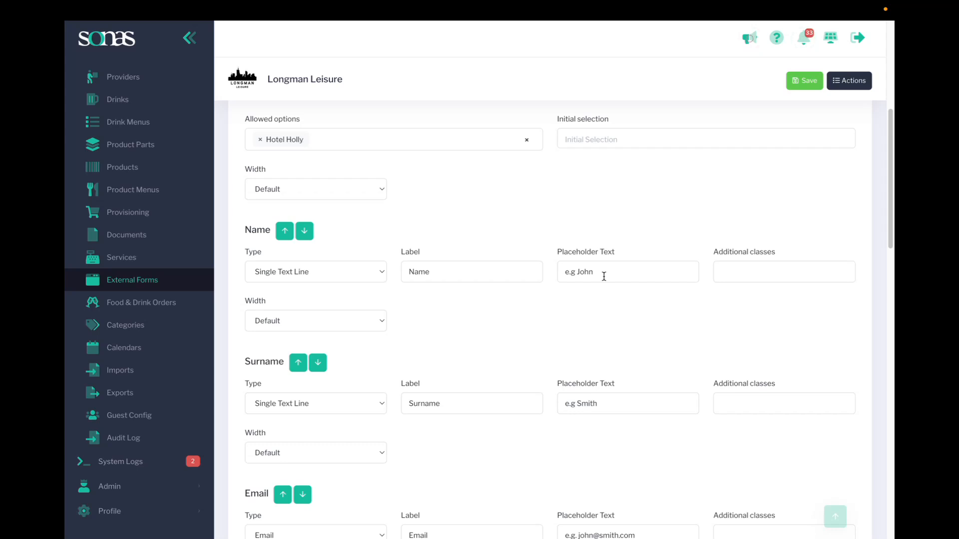
pyautogui.moveTo(307, 5)
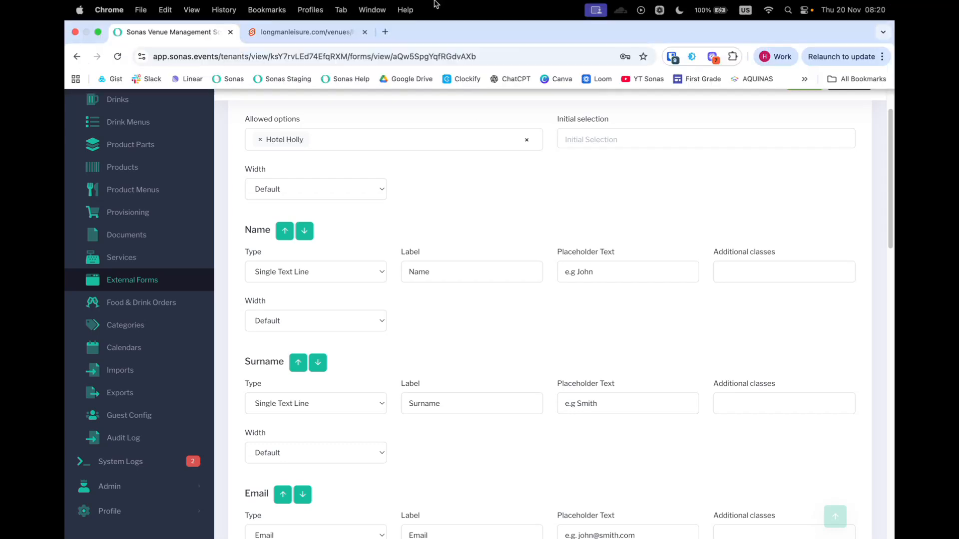
pyautogui.click(306, 36)
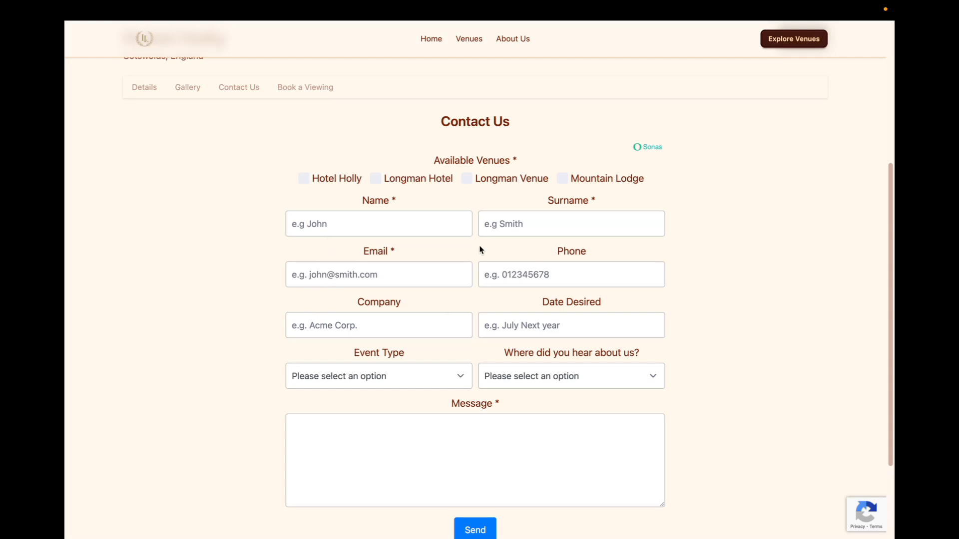
pyautogui.click(192, 31)
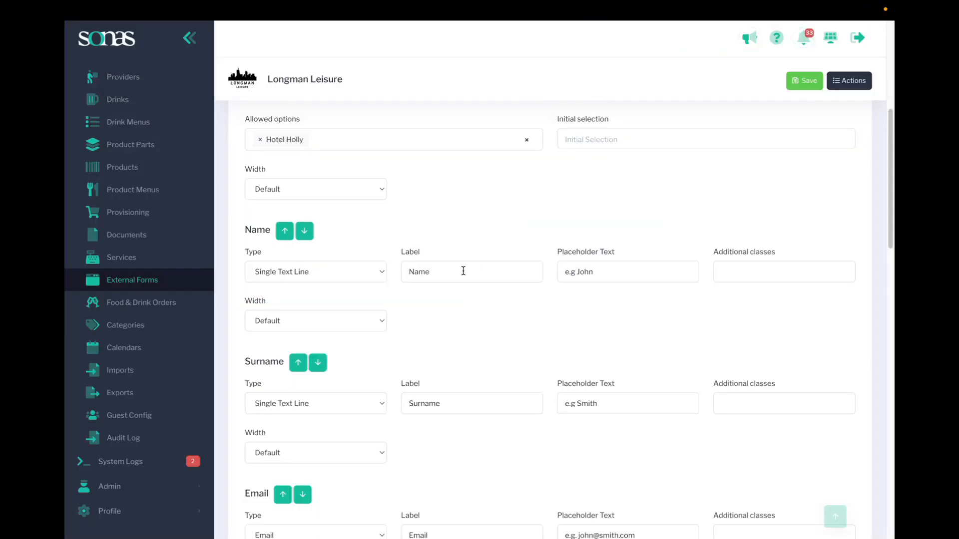
# Examine the Name field's type, additional classes and width options, and how the form fields can be reordered.
pyautogui.click(329, 281)
pyautogui.click(313, 270)
pyautogui.click(769, 271)
pyautogui.click(308, 322)
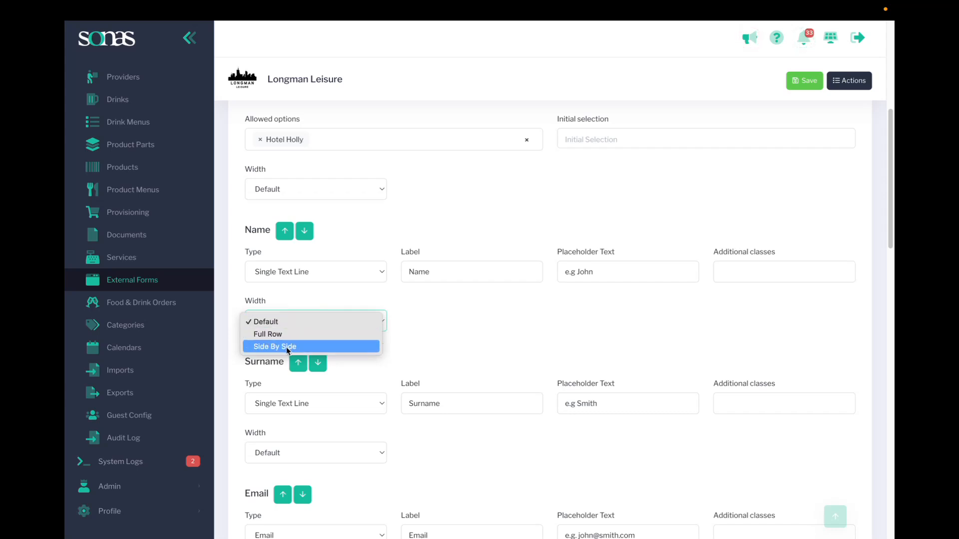
pyautogui.click(437, 325)
pyautogui.scroll(-3, 434, 324)
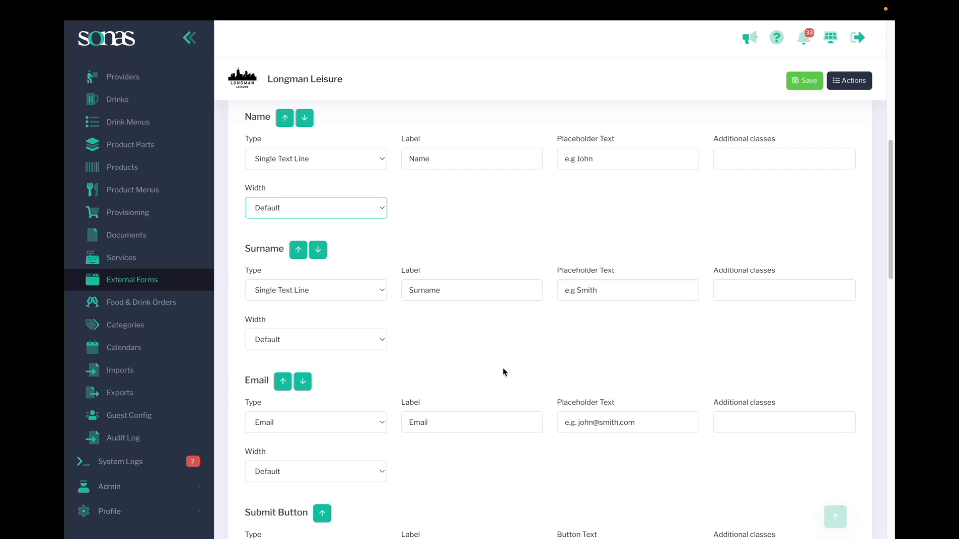
pyautogui.scroll(-1, 504, 372)
pyautogui.scroll(3, 299, 380)
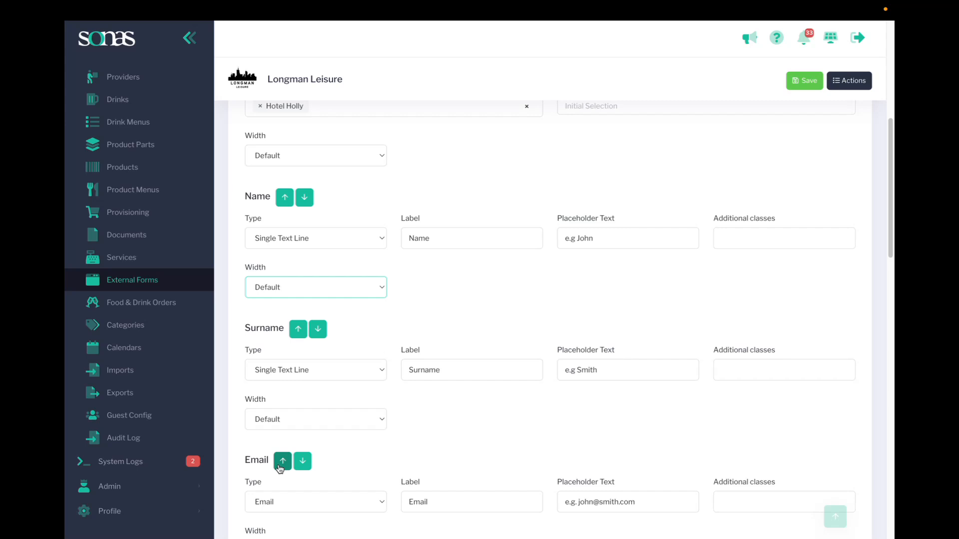
# Add a Message field to the form and move it above the Submit Button.
pyautogui.scroll(-3, 406, 447)
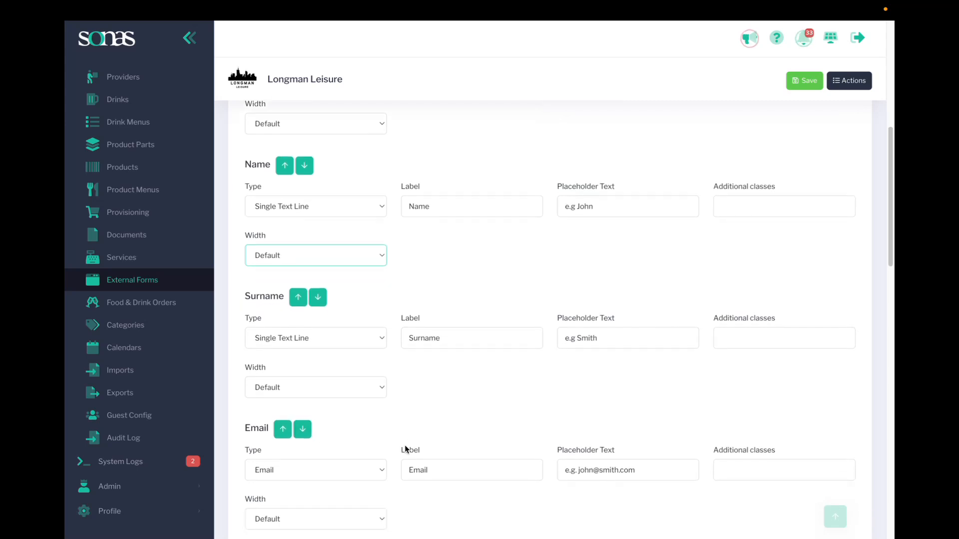
pyautogui.scroll(-3, 406, 445)
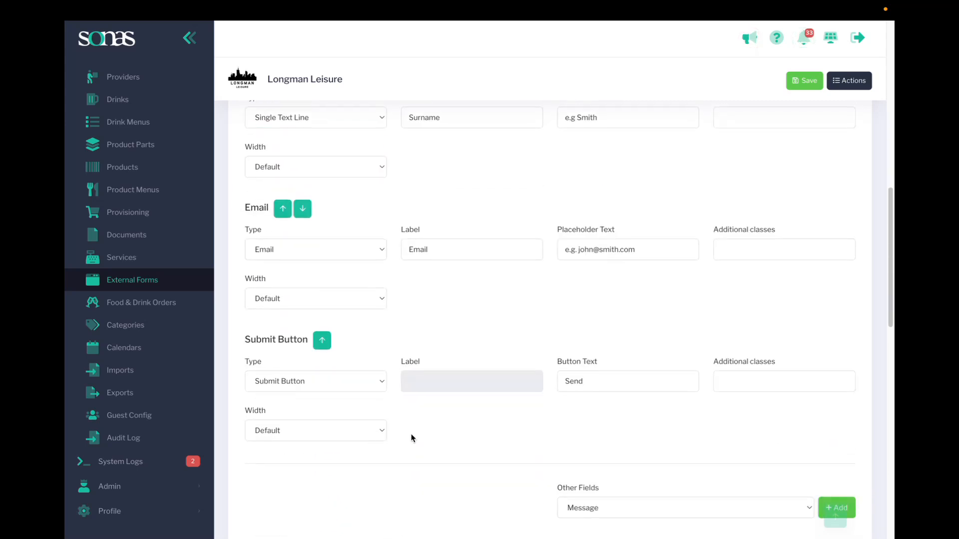
pyautogui.scroll(-2, 799, 370)
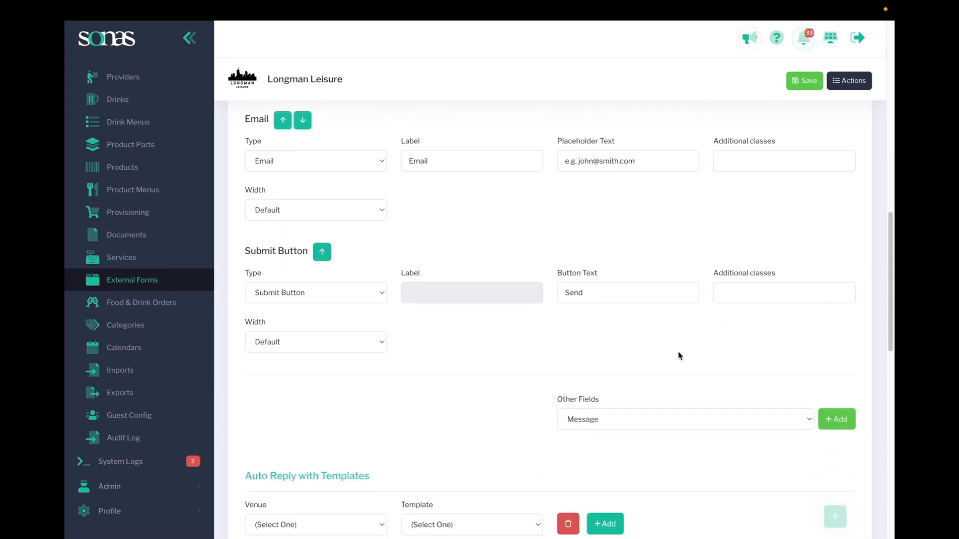
pyautogui.click(611, 421)
pyautogui.scroll(-1, 612, 438)
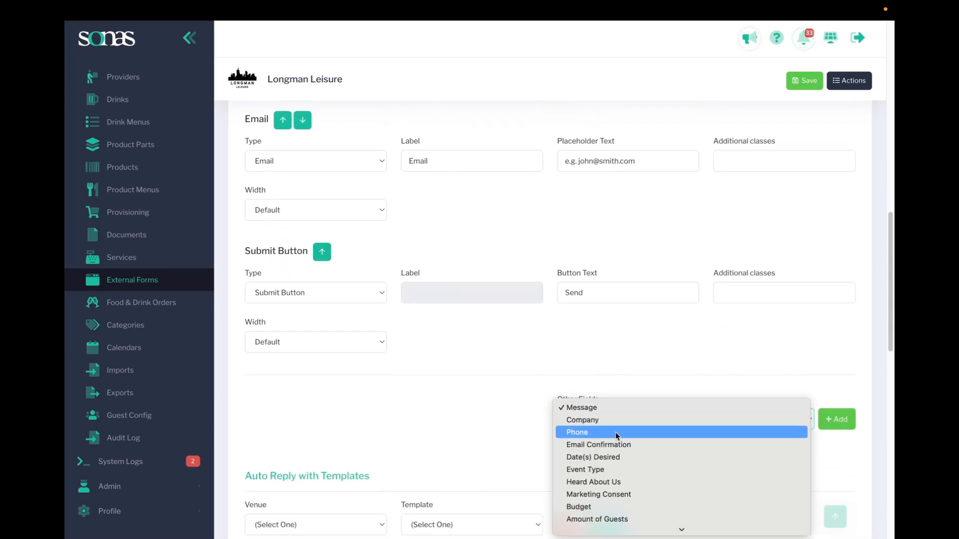
pyautogui.click(627, 407)
pyautogui.click(839, 418)
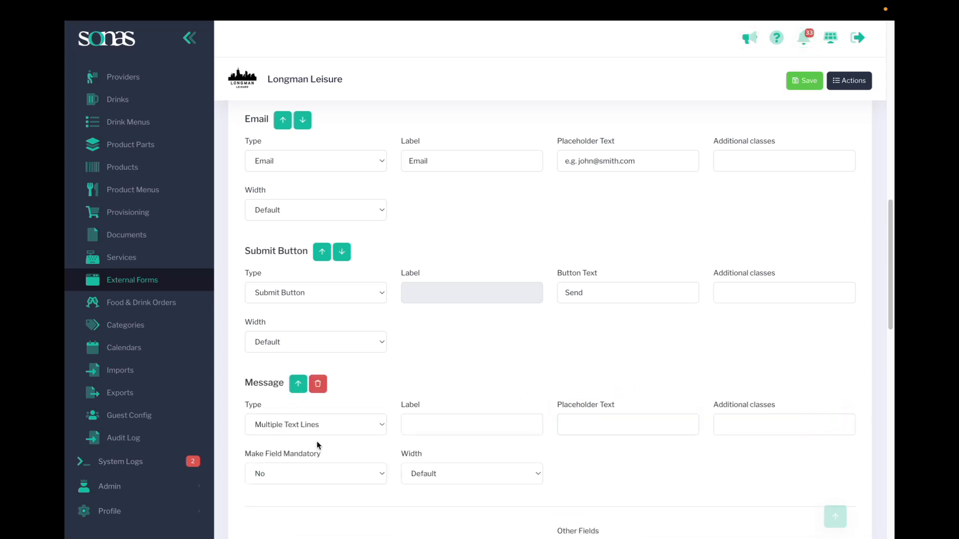
pyautogui.click(297, 383)
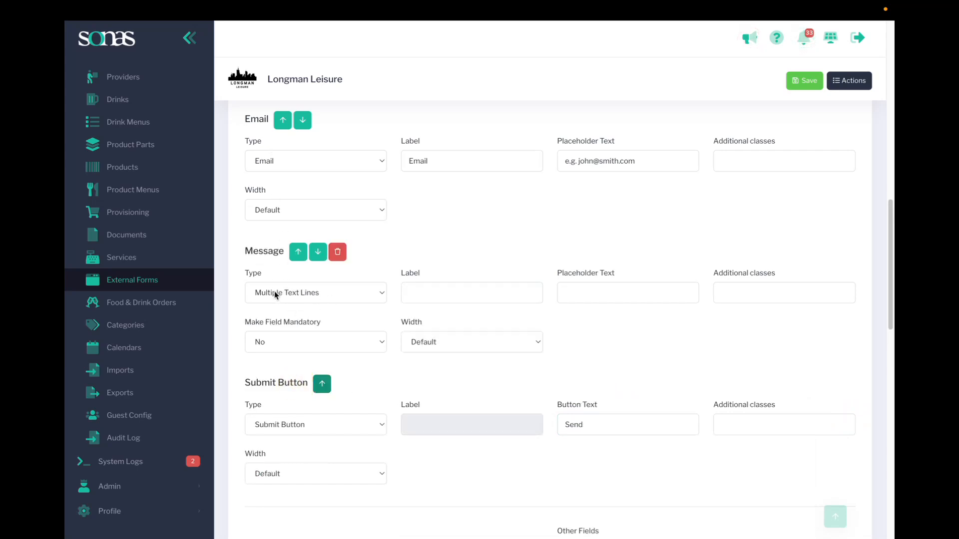
# Keep the Message field's type as Multiple Text Lines and set its label to "Tell us more...".
pyautogui.click(287, 293)
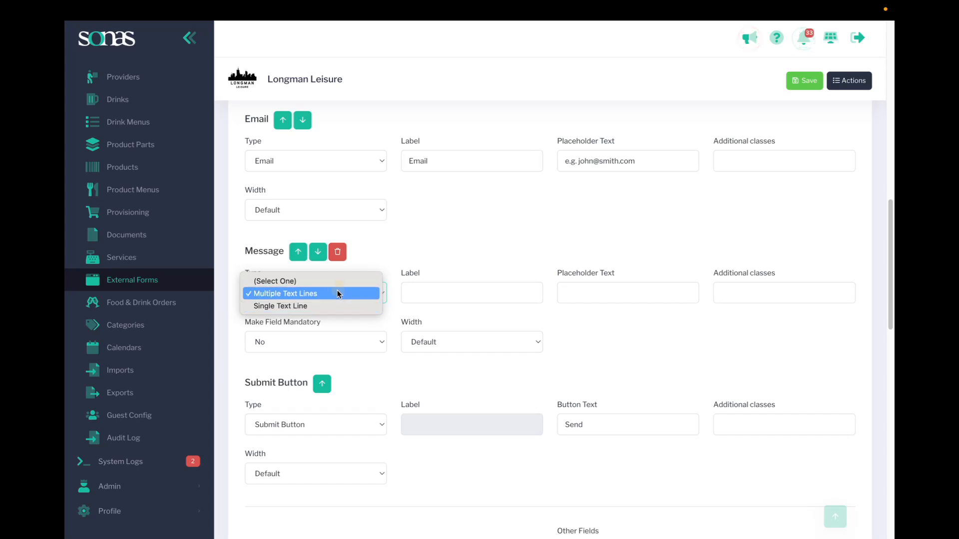
pyautogui.click(338, 294)
pyautogui.click(440, 294)
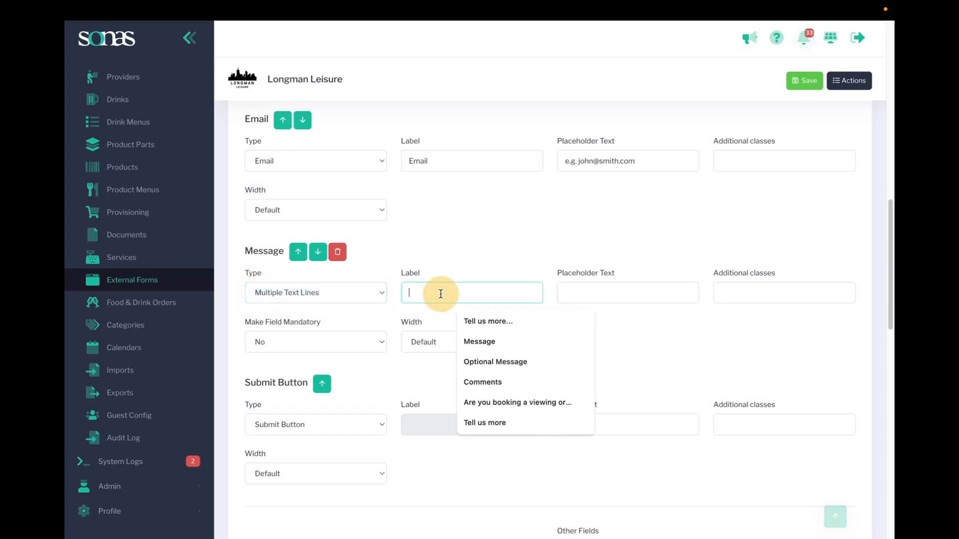
pyautogui.click(486, 321)
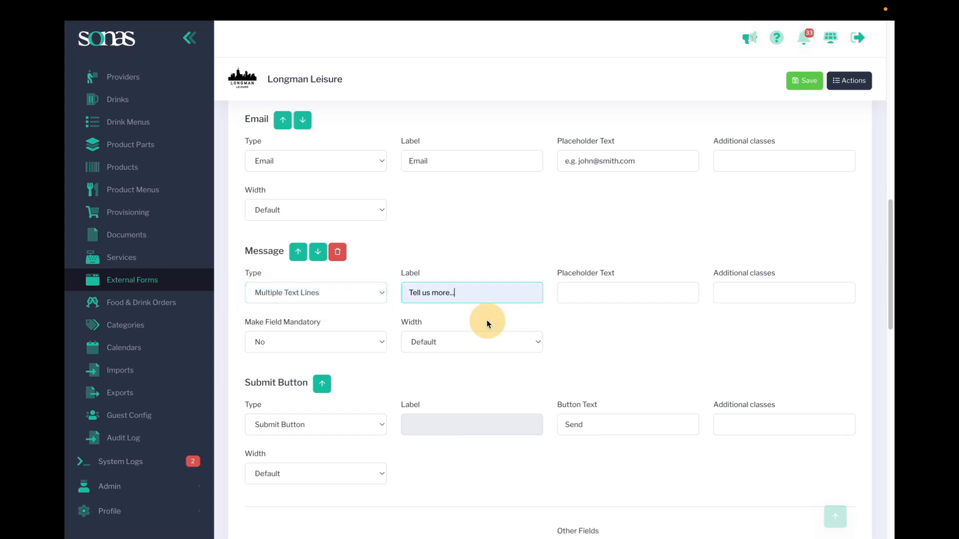
pyautogui.click(623, 286)
pyautogui.click(637, 334)
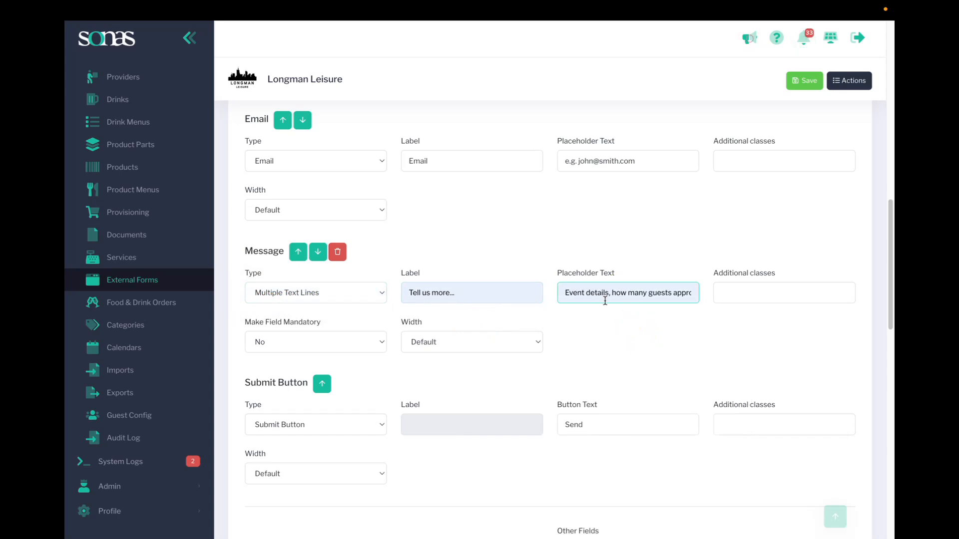
pyautogui.moveTo(566, 293); pyautogui.dragTo(702, 289)
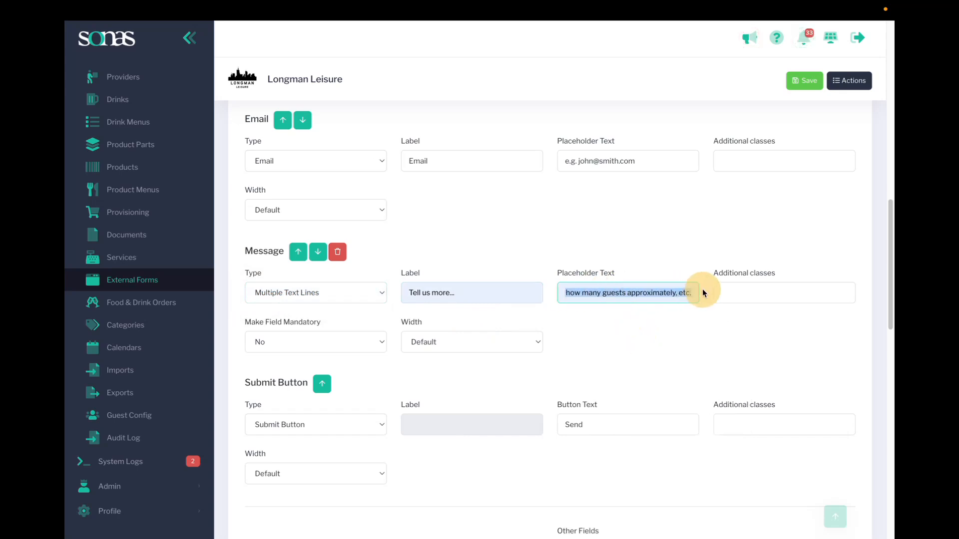
pyautogui.press('BackSpace')
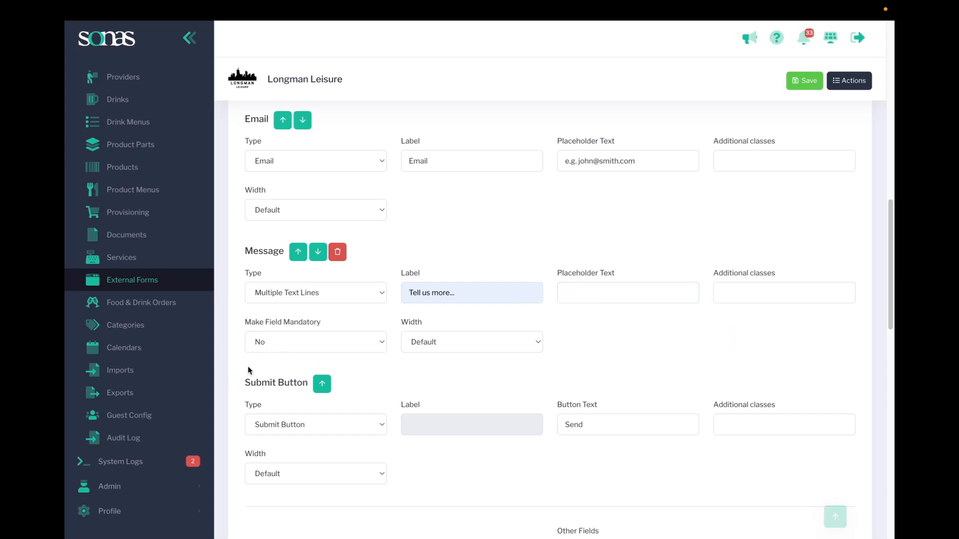
# Keep the Message field's width at Default and make the field mandatory.
pyautogui.click(455, 343)
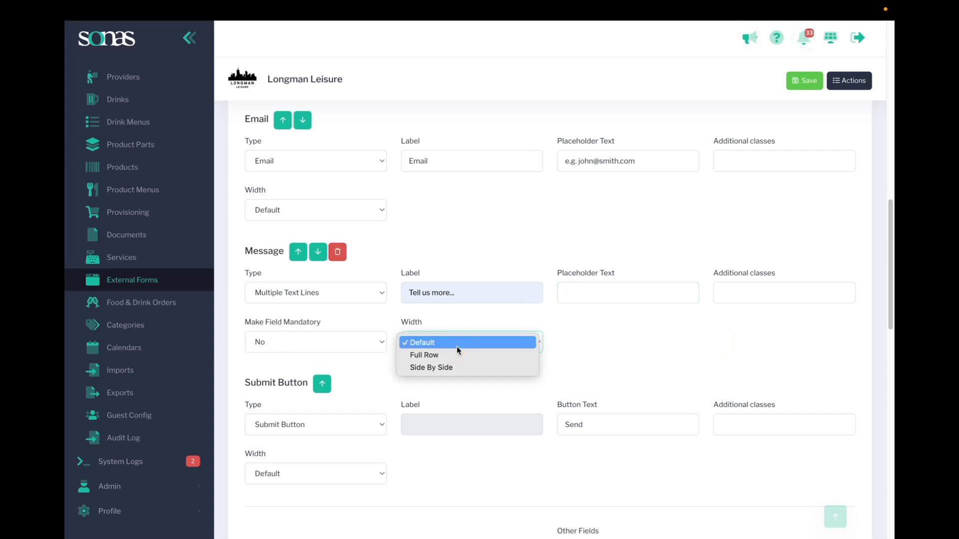
pyautogui.click(455, 343)
pyautogui.click(303, 341)
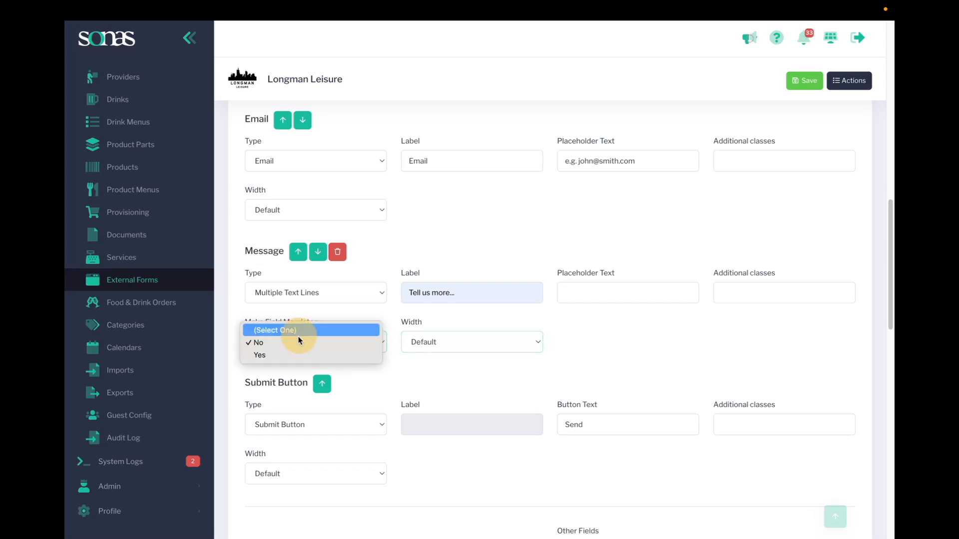
pyautogui.click(301, 355)
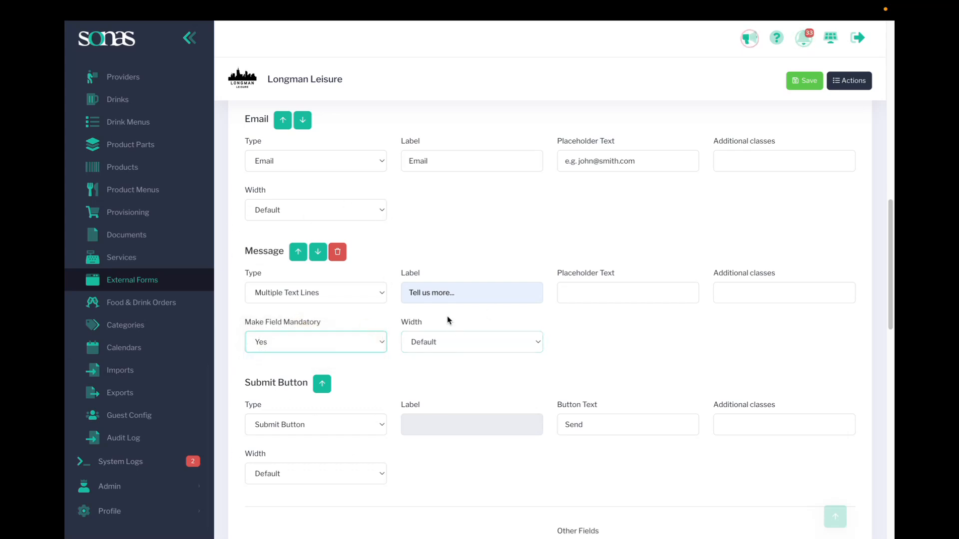
# Add an Event Type field to the form from the other available fields.
pyautogui.scroll(-1, 465, 403)
pyautogui.scroll(-3, 610, 430)
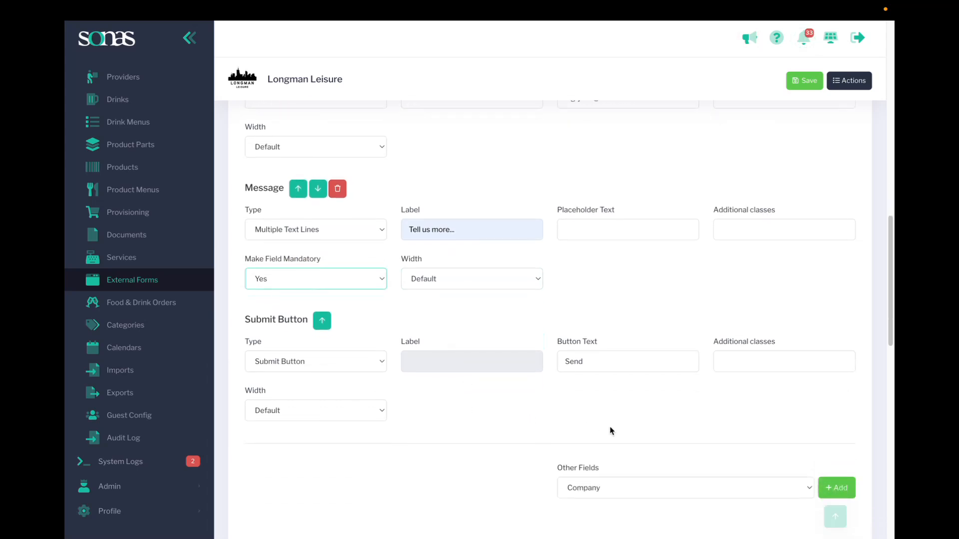
pyautogui.click(582, 472)
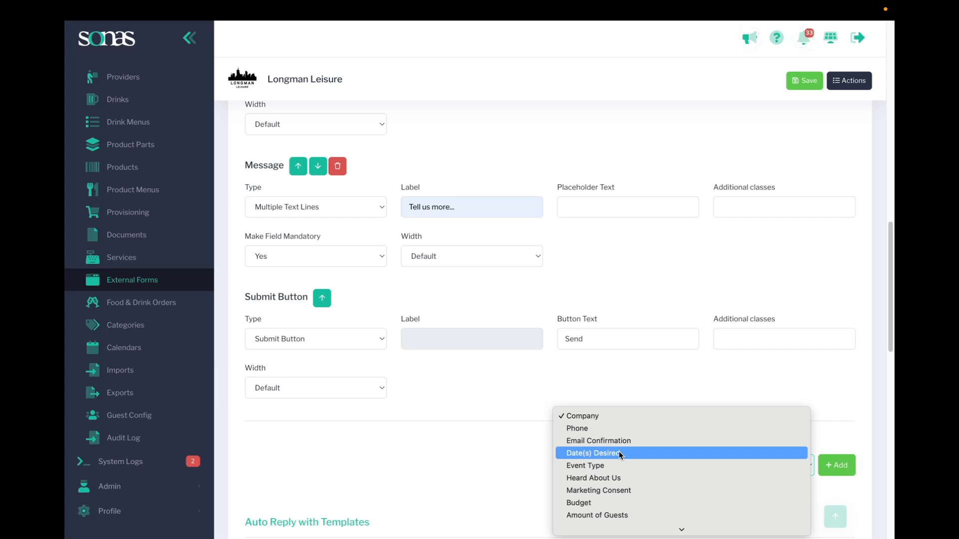
pyautogui.click(612, 466)
pyautogui.click(836, 466)
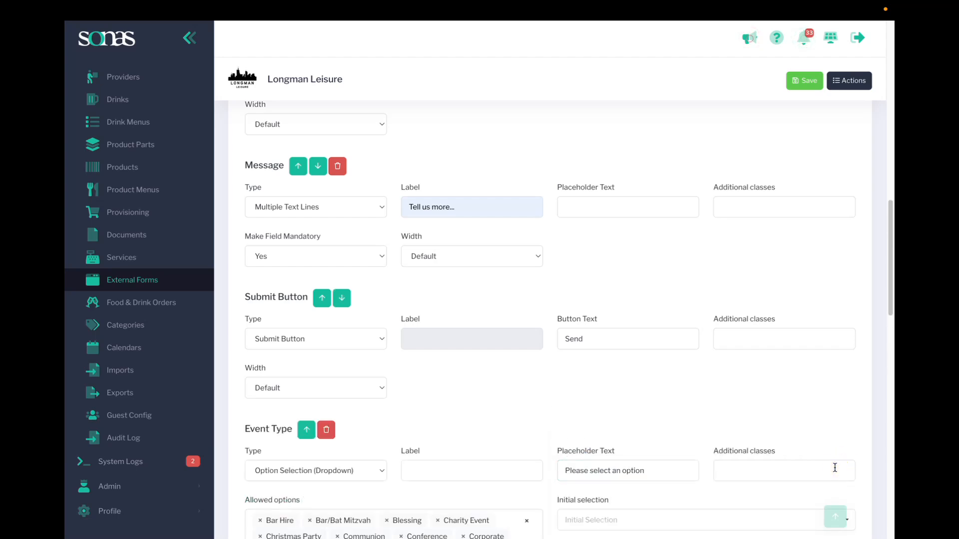
# Remove every allowed option from the Event Type field except Wedding.
pyautogui.scroll(-10, 466, 426)
pyautogui.scroll(5, 460, 423)
pyautogui.scroll(3, 460, 422)
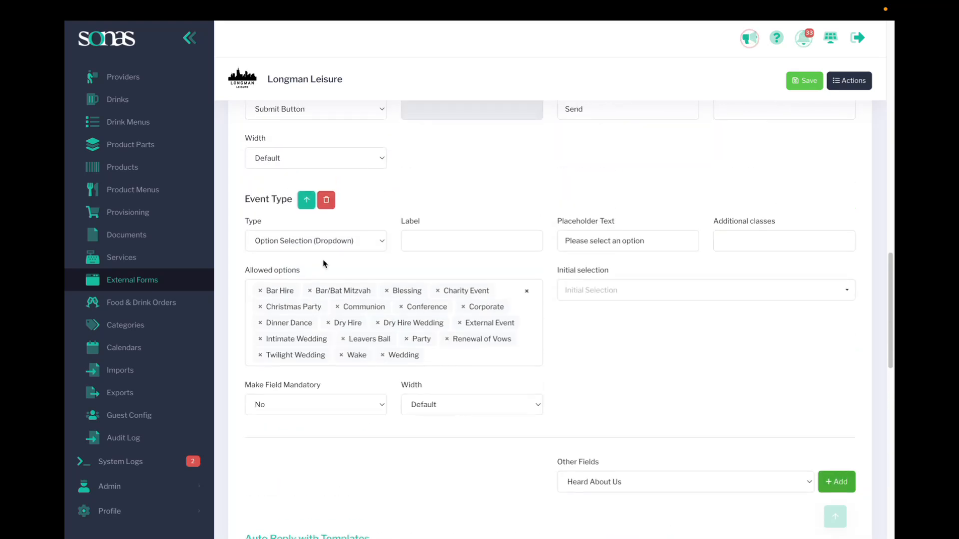
pyautogui.click(259, 292)
pyautogui.tripleClick(259, 292)
pyautogui.tripleClick(259, 292)
pyautogui.tripleClick(260, 292)
pyautogui.doubleClick(259, 292)
pyautogui.click(260, 292)
pyautogui.click(259, 292)
pyautogui.click(259, 292)
pyautogui.click(259, 292)
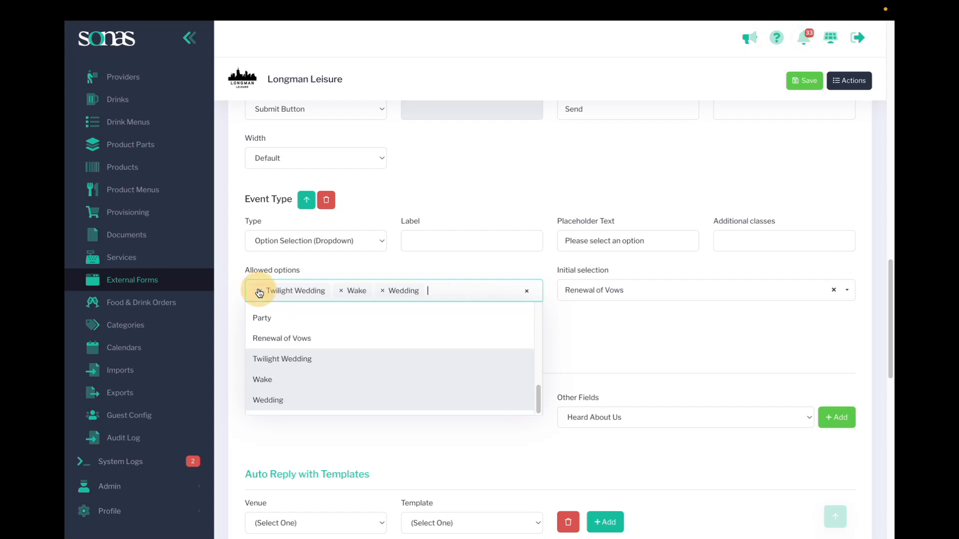
pyautogui.click(259, 291)
pyautogui.click(259, 291)
pyautogui.click(368, 270)
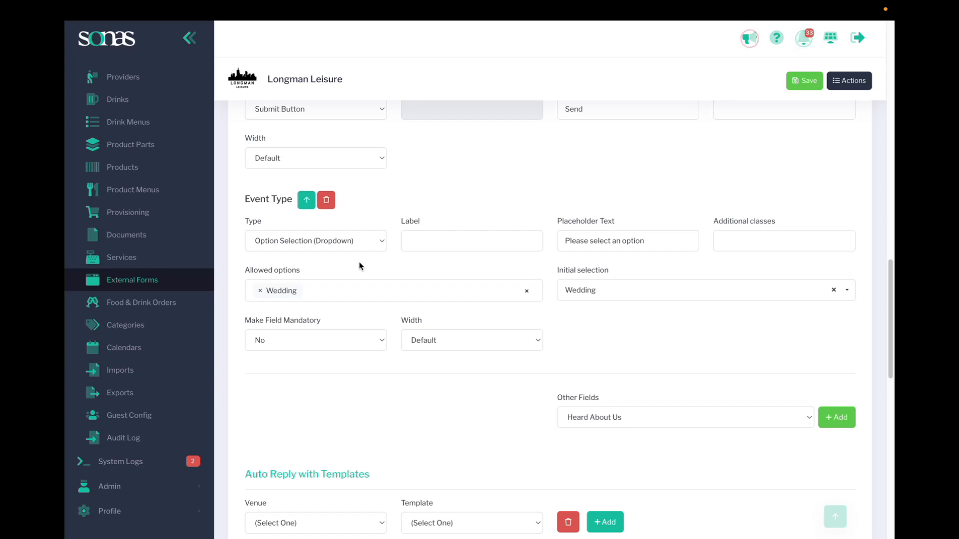
# Add Holly's Events to the allowed options of Available Venues and remove it again.
pyautogui.scroll(15, 389, 332)
pyautogui.scroll(5, 391, 333)
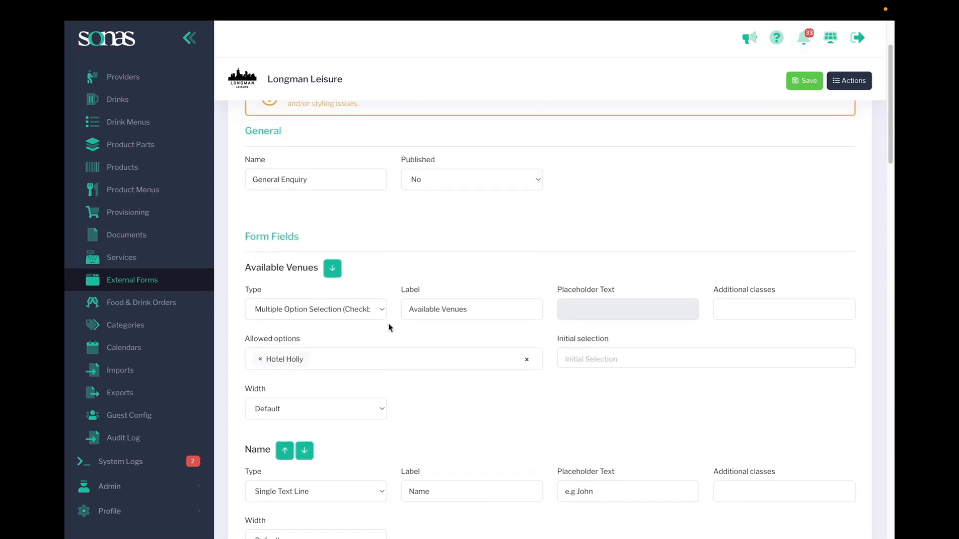
pyautogui.click(354, 372)
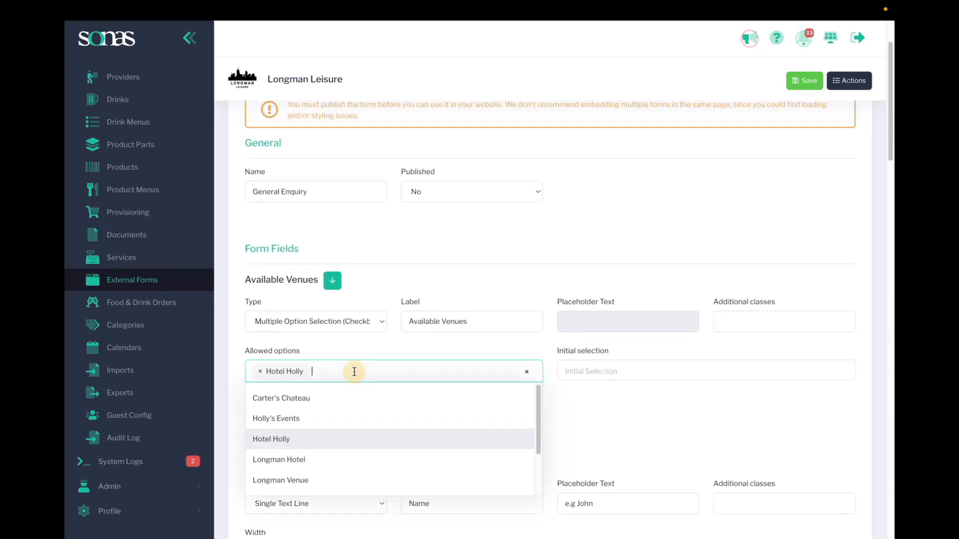
pyautogui.click(284, 421)
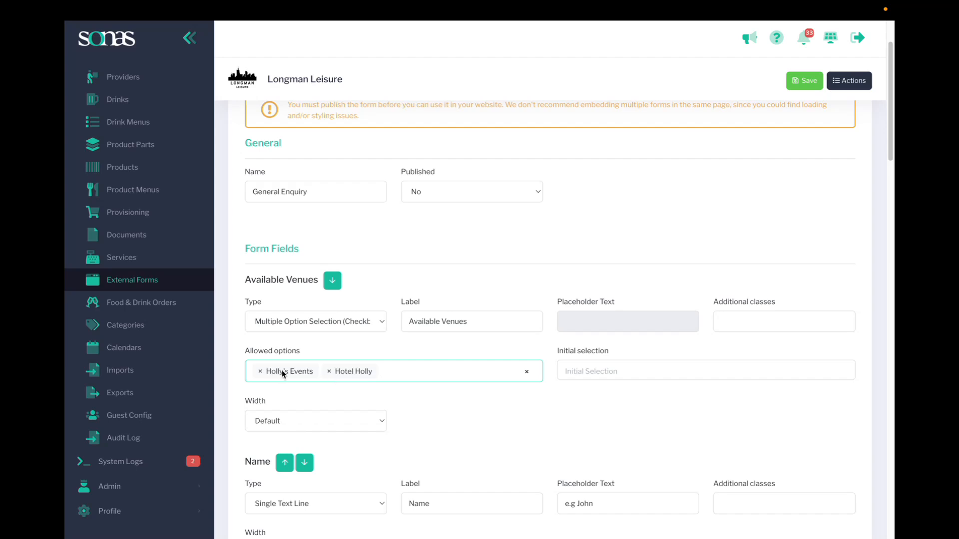
pyautogui.click(260, 371)
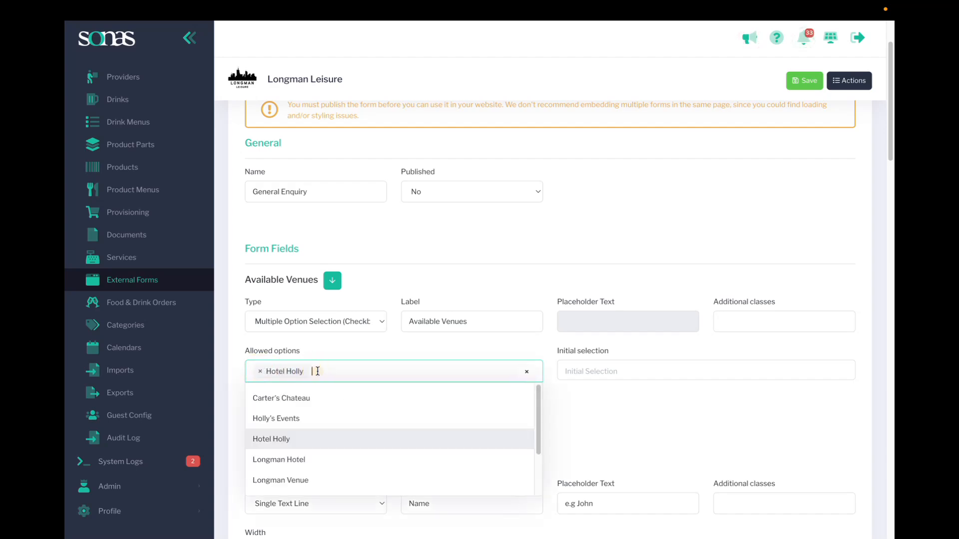
# Add Conference, Party and Wake to the Event Type field's allowed options alongside Wedding.
pyautogui.scroll(-10, 400, 385)
pyautogui.scroll(9, 549, 400)
pyautogui.scroll(-2, 534, 399)
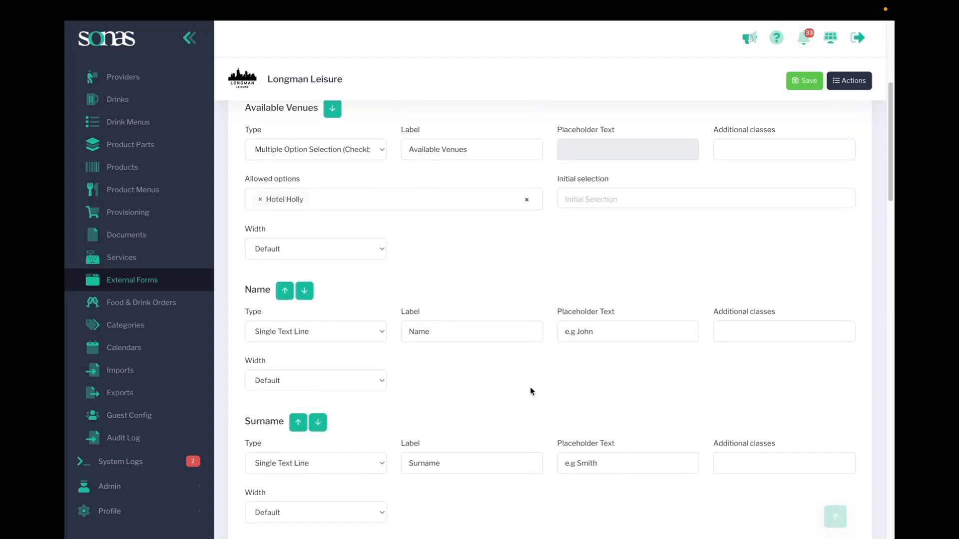
pyautogui.scroll(-5, 530, 391)
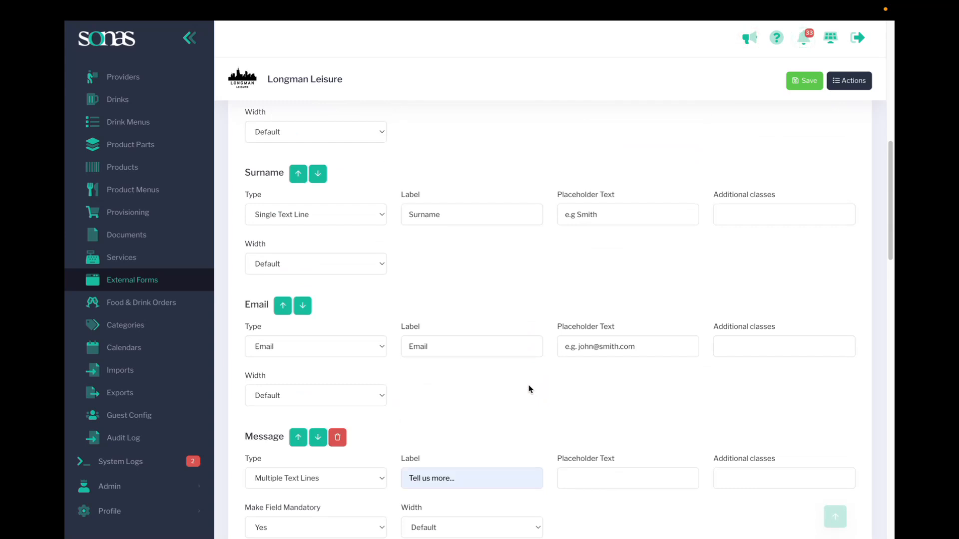
pyautogui.scroll(-6, 529, 389)
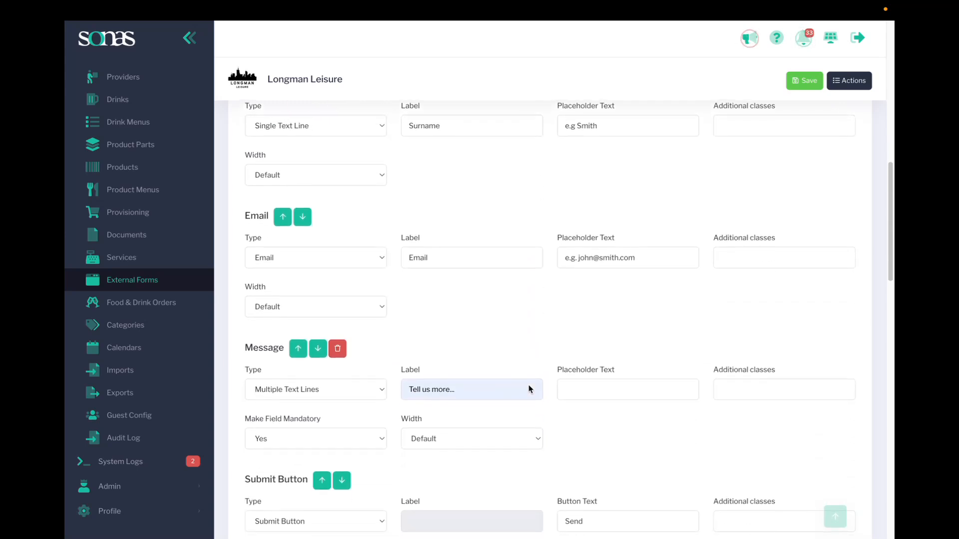
pyautogui.scroll(-2, 529, 389)
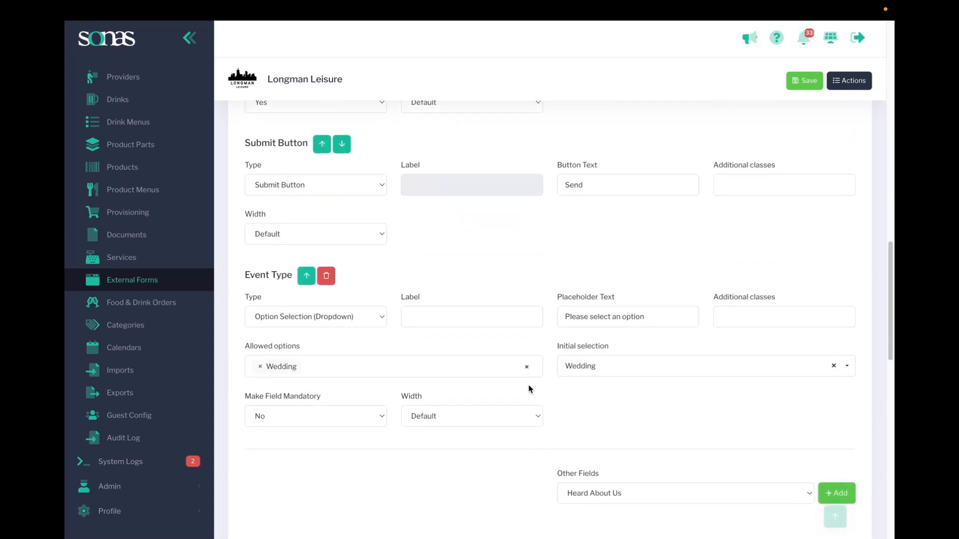
pyautogui.click(370, 365)
pyautogui.scroll(10, 306, 413)
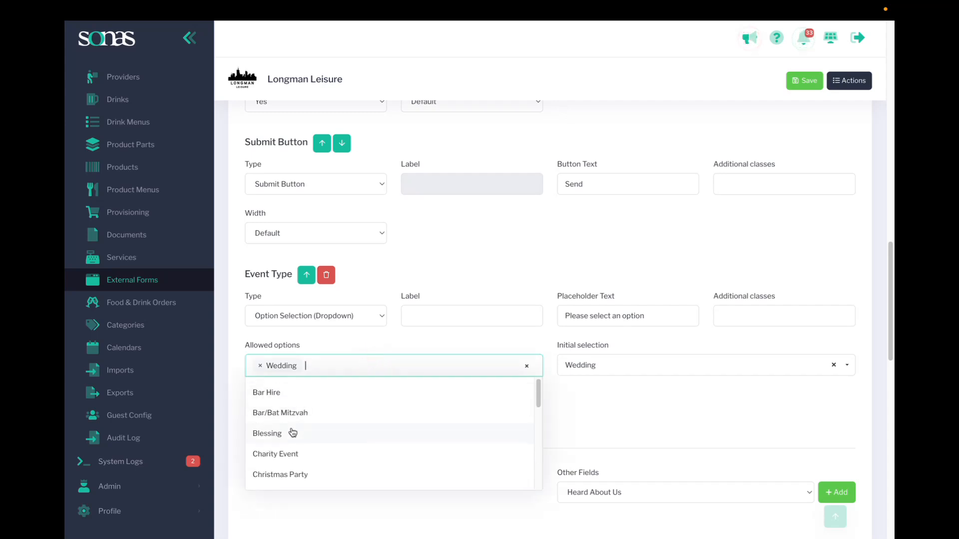
pyautogui.scroll(-2, 300, 430)
pyautogui.click(295, 427)
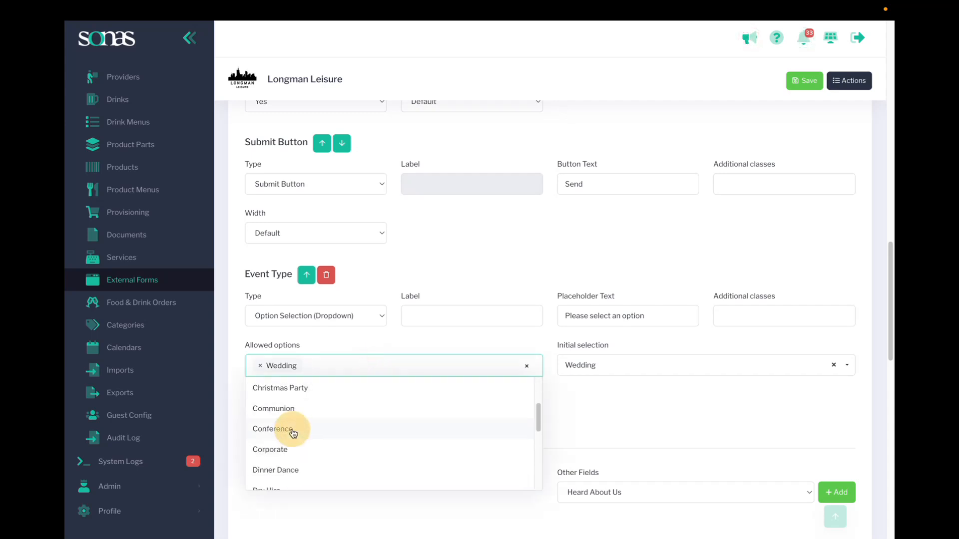
pyautogui.click(417, 357)
pyautogui.scroll(-4, 364, 442)
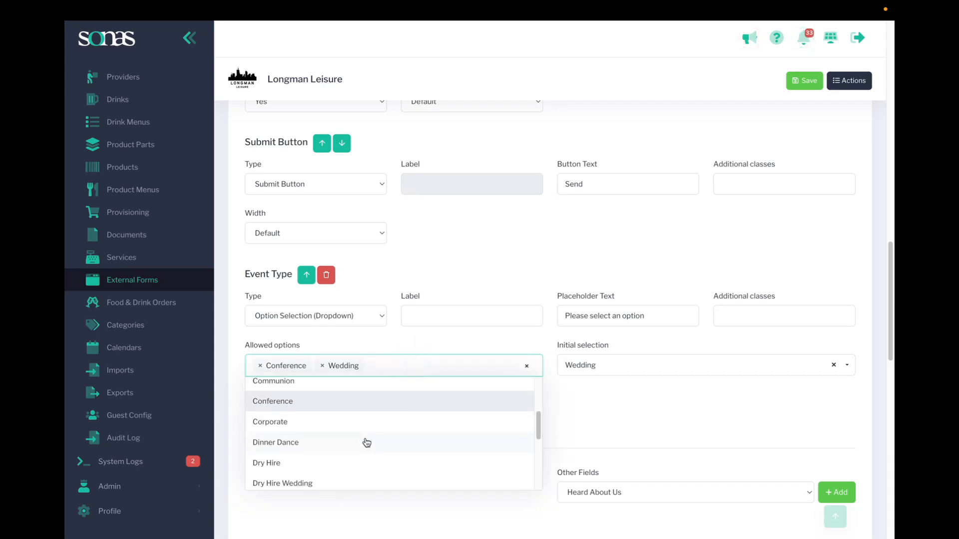
pyautogui.scroll(-2, 349, 430)
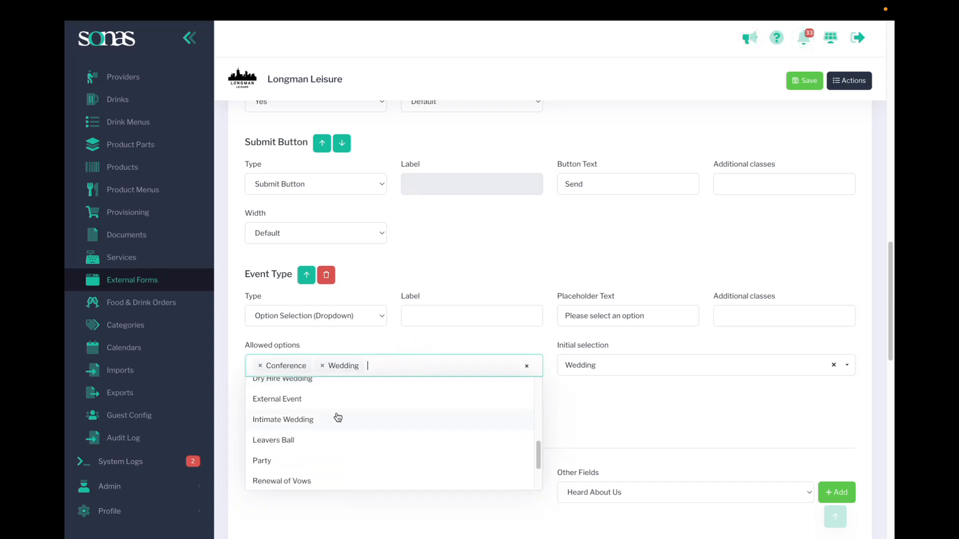
pyautogui.click(285, 458)
pyautogui.click(428, 366)
pyautogui.scroll(-6, 390, 447)
pyautogui.click(364, 452)
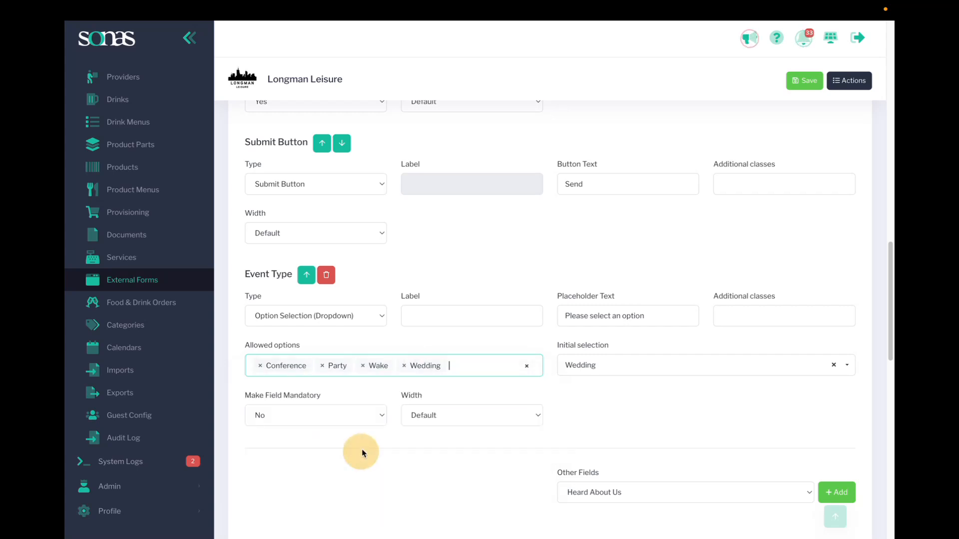
# Make the Event Type field mandatory.
pyautogui.click(506, 349)
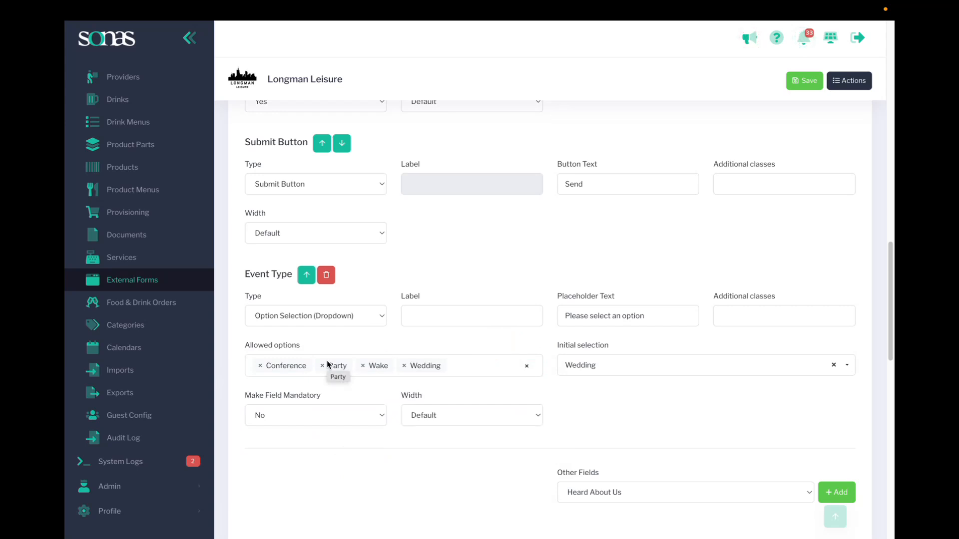
pyautogui.click(498, 345)
pyautogui.click(283, 413)
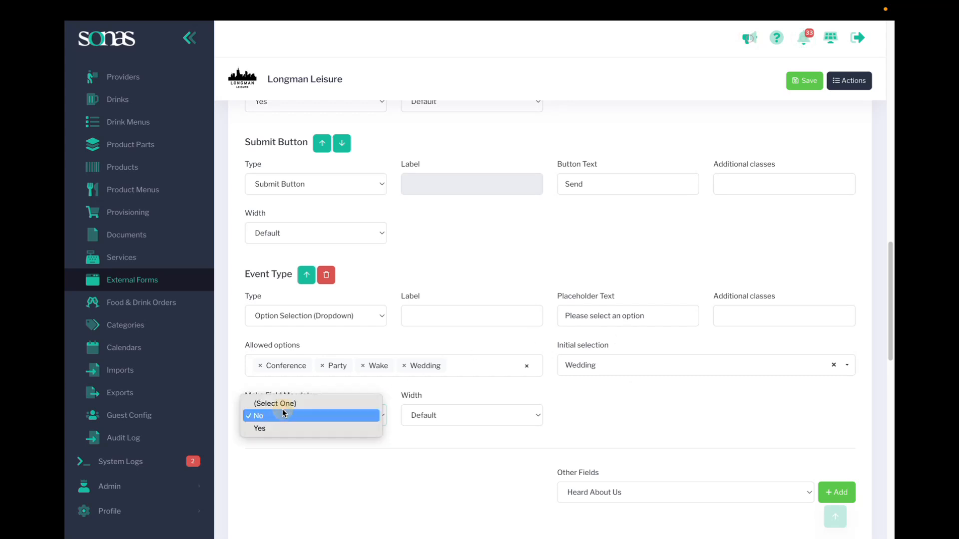
pyautogui.click(282, 429)
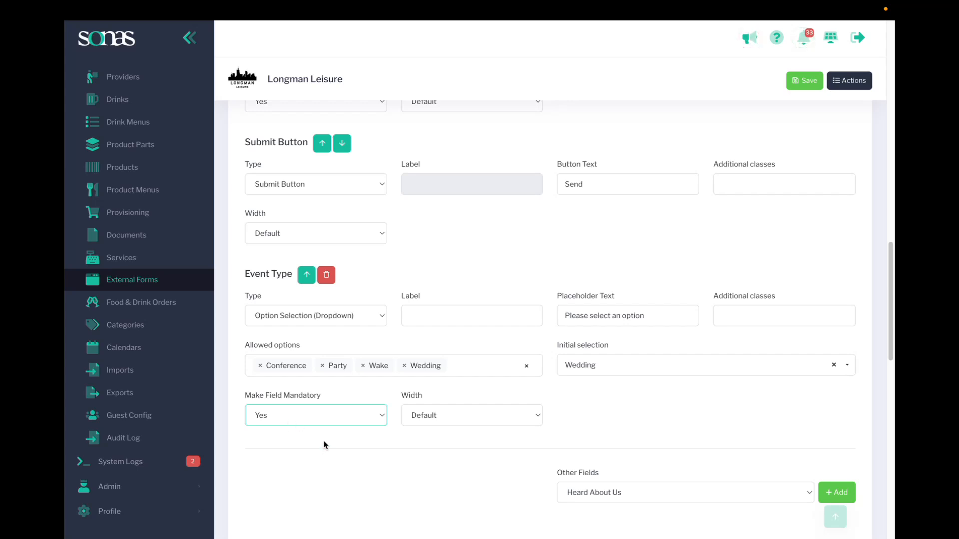
# Set the Event Type field's label to "What is your Event Type?" and keep its type as Option Selection (Dropdown).
pyautogui.scroll(-1, 398, 497)
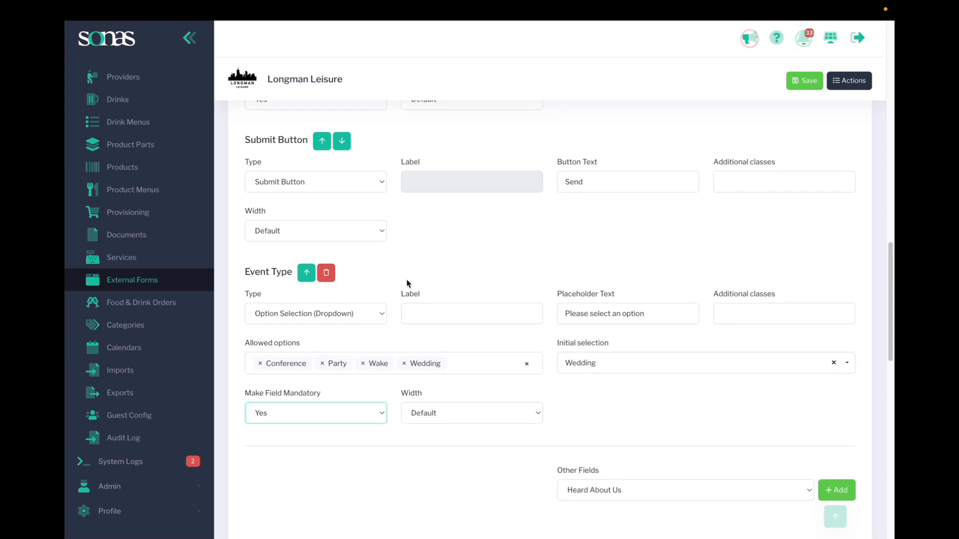
pyautogui.click(436, 316)
pyautogui.click(478, 343)
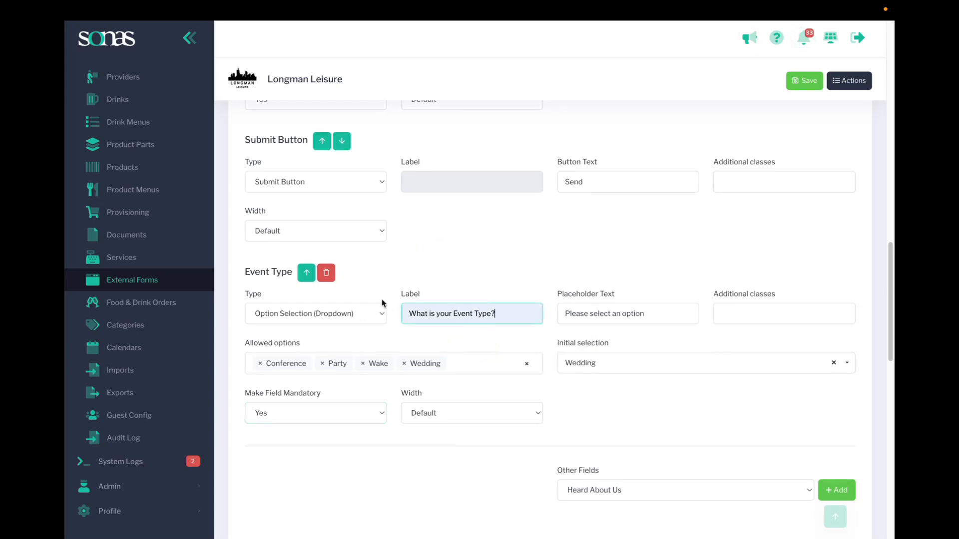
pyautogui.doubleClick(494, 315)
pyautogui.click(536, 337)
pyautogui.click(627, 320)
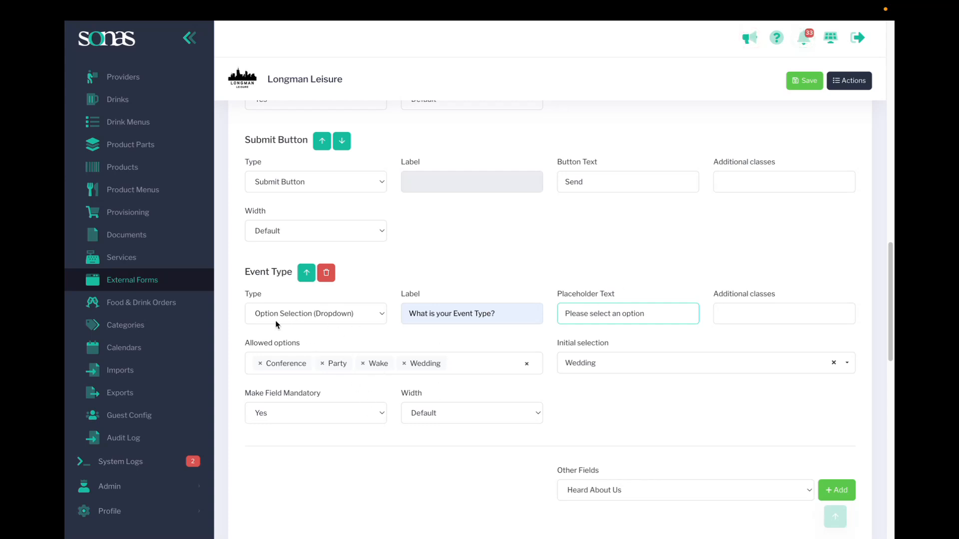
pyautogui.click(343, 318)
pyautogui.click(342, 316)
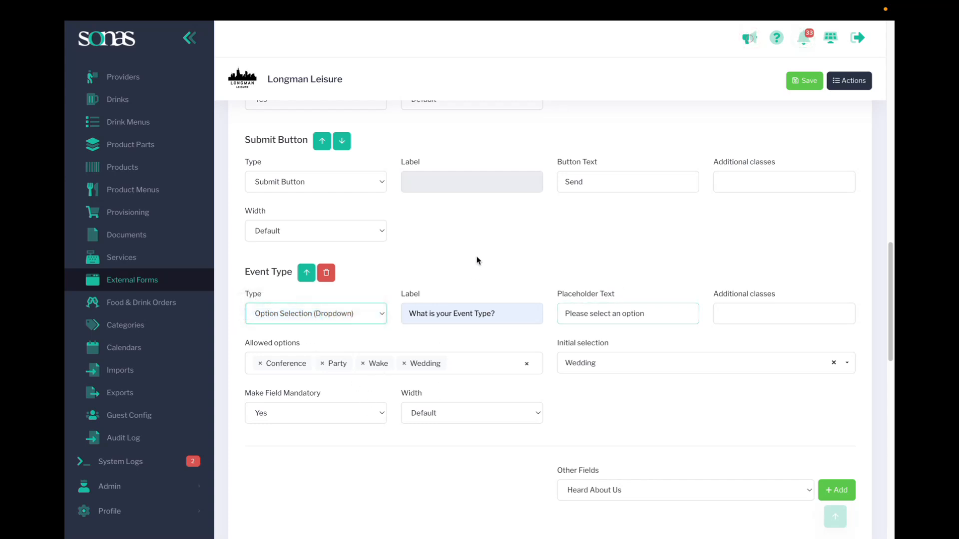
# Move the Event Type field up above the Submit Button and the Message field.
pyautogui.scroll(-2, 662, 425)
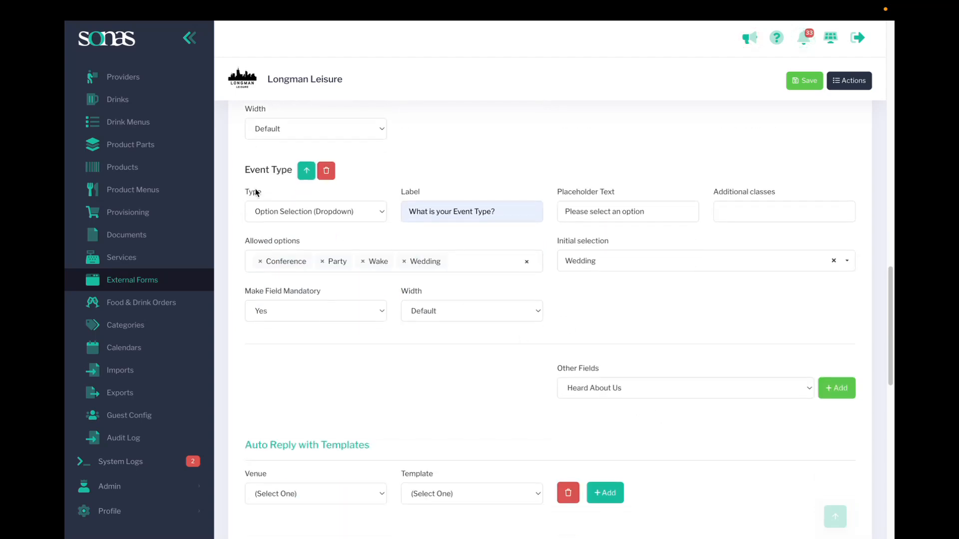
pyautogui.scroll(3, 251, 189)
pyautogui.click(306, 299)
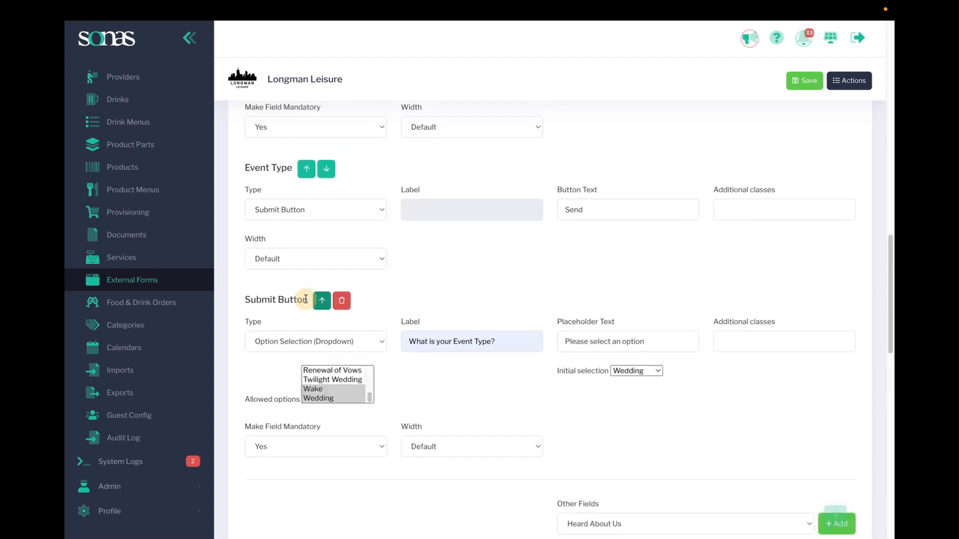
pyautogui.scroll(4, 306, 304)
pyautogui.click(308, 396)
# Add a Date(s) Desired field to the form and move it up above the Message field.
pyautogui.scroll(-5, 480, 370)
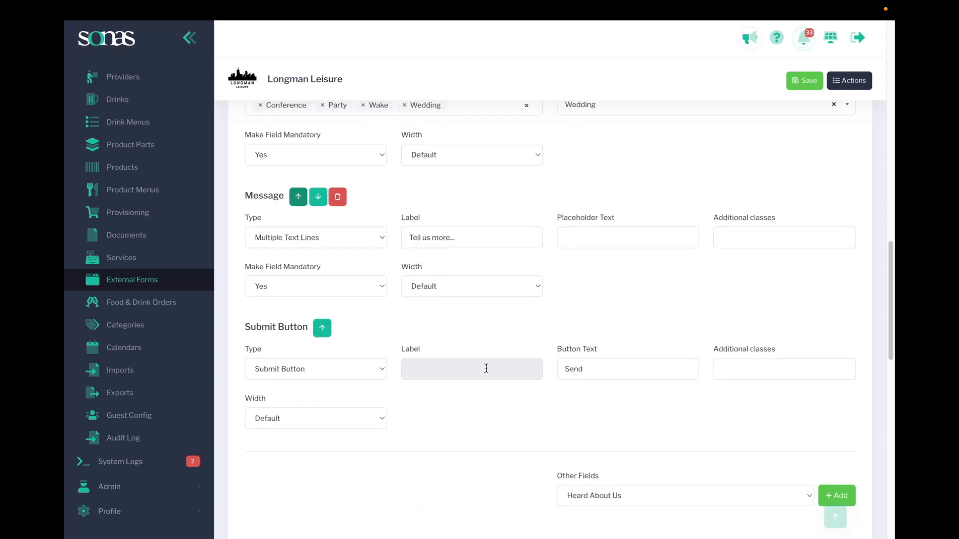
pyautogui.click(596, 494)
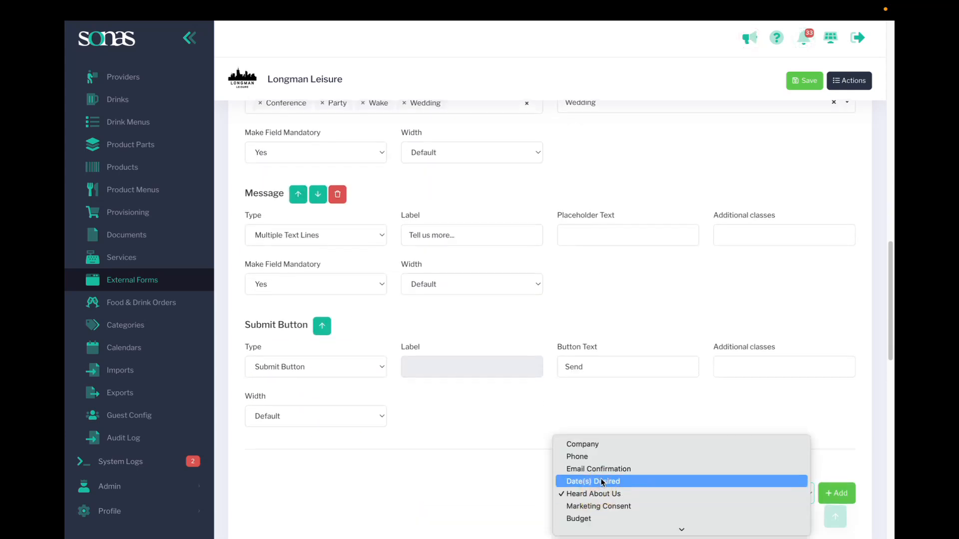
pyautogui.click(602, 482)
pyautogui.click(838, 493)
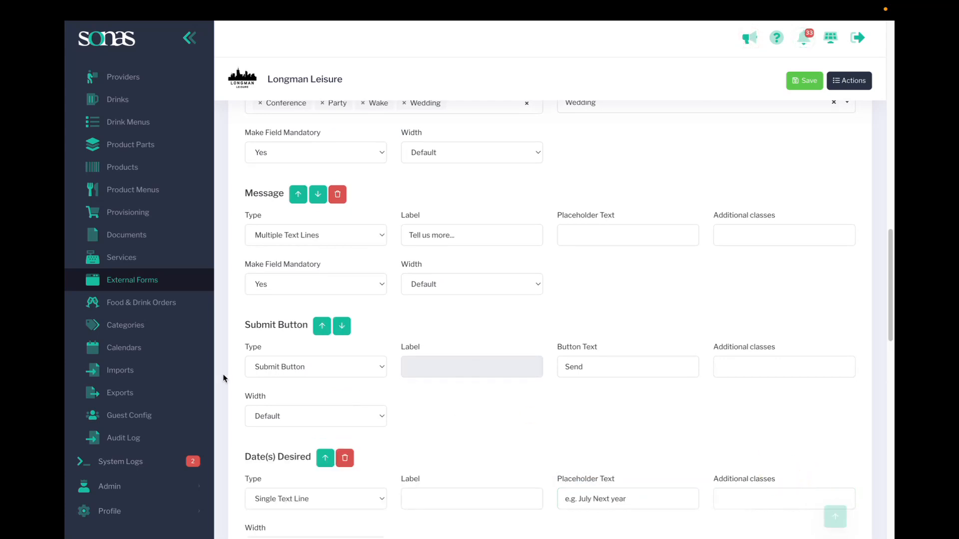
pyautogui.click(325, 458)
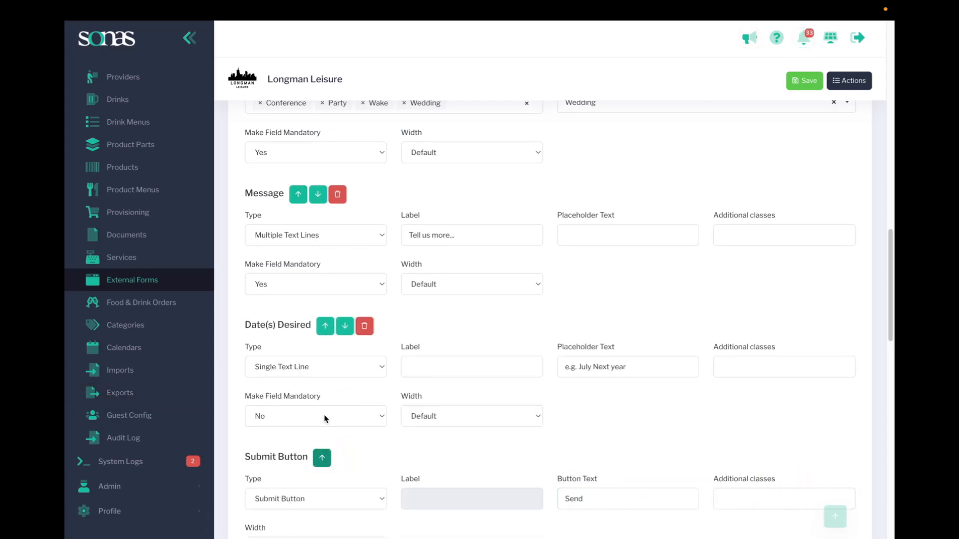
pyautogui.click(325, 330)
# Set the Date(s) Desired field's label to "Preferred Event Date" and save the form.
pyautogui.click(462, 238)
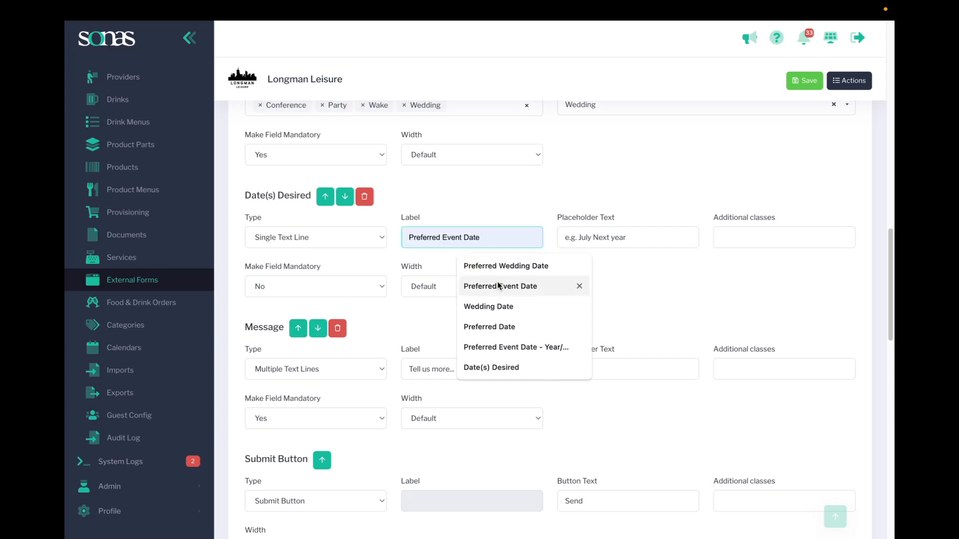
pyautogui.click(506, 282)
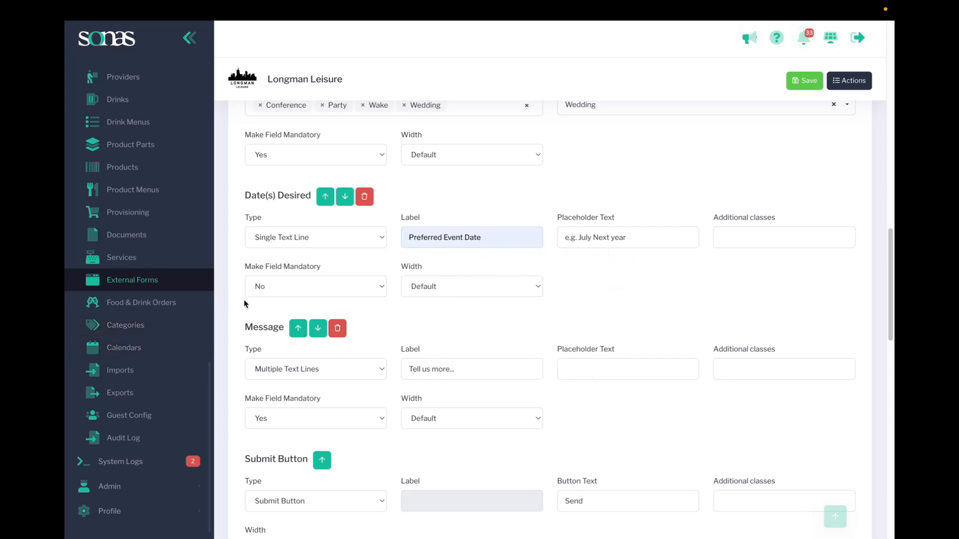
pyautogui.click(800, 81)
pyautogui.scroll(-5, 320, 382)
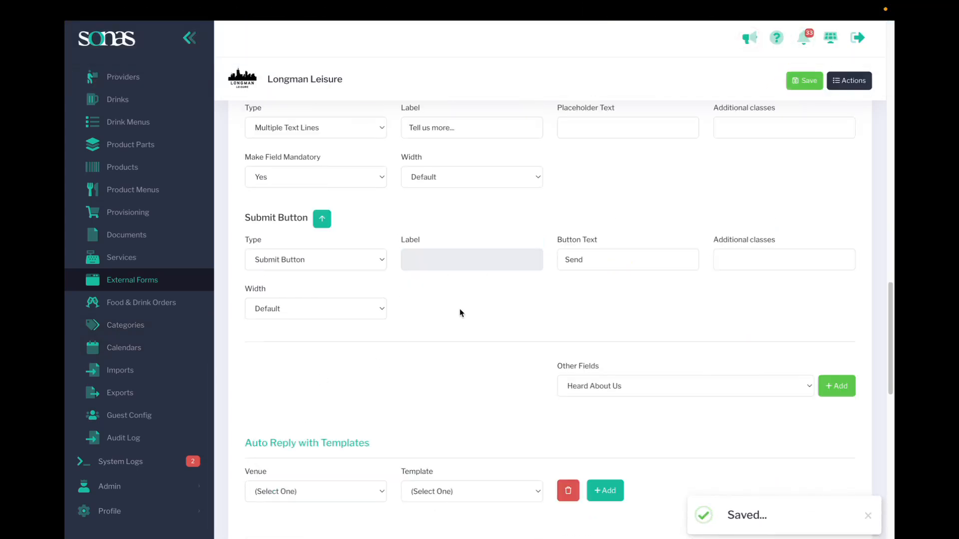
# Add a Custom Text Field to the form.
pyautogui.click(670, 404)
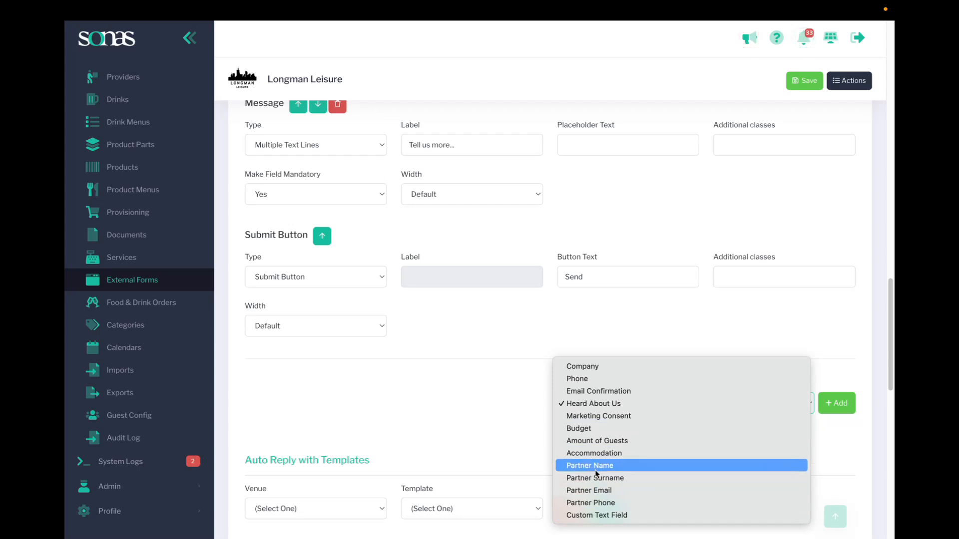
pyautogui.click(605, 518)
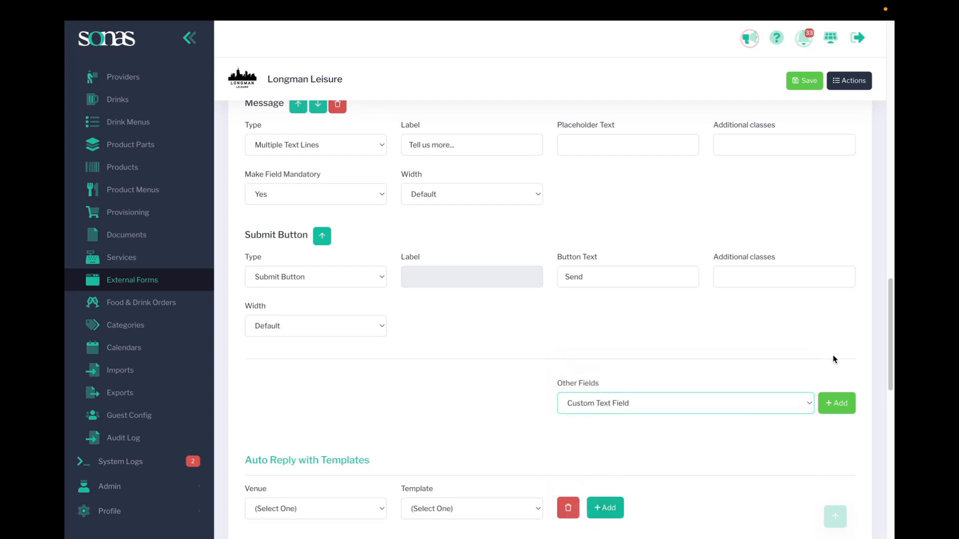
pyautogui.click(836, 403)
pyautogui.scroll(-3, 480, 359)
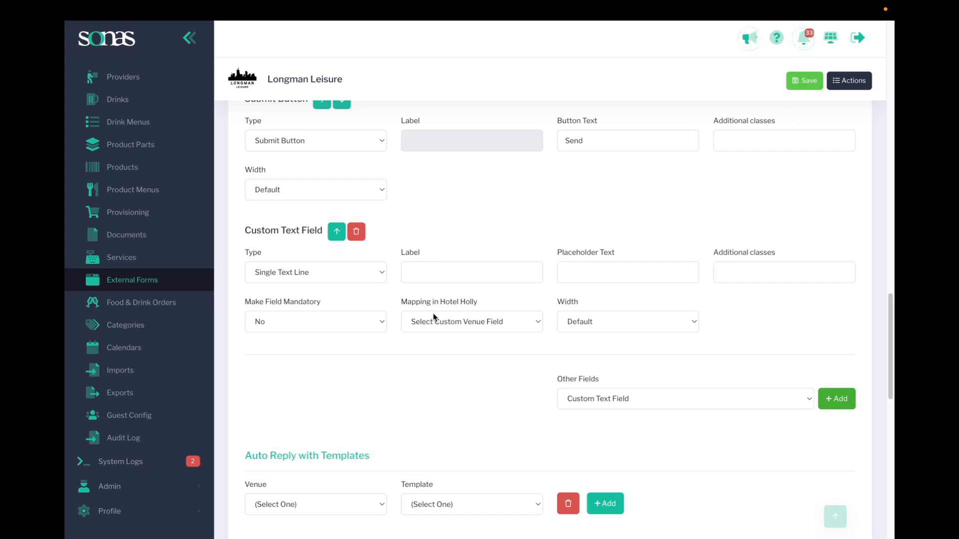
# Label the custom text field "Will you have a pet in your ceremony?" with placeholder text "yes (note we have a max of 1 animal)".
pyautogui.click(434, 273)
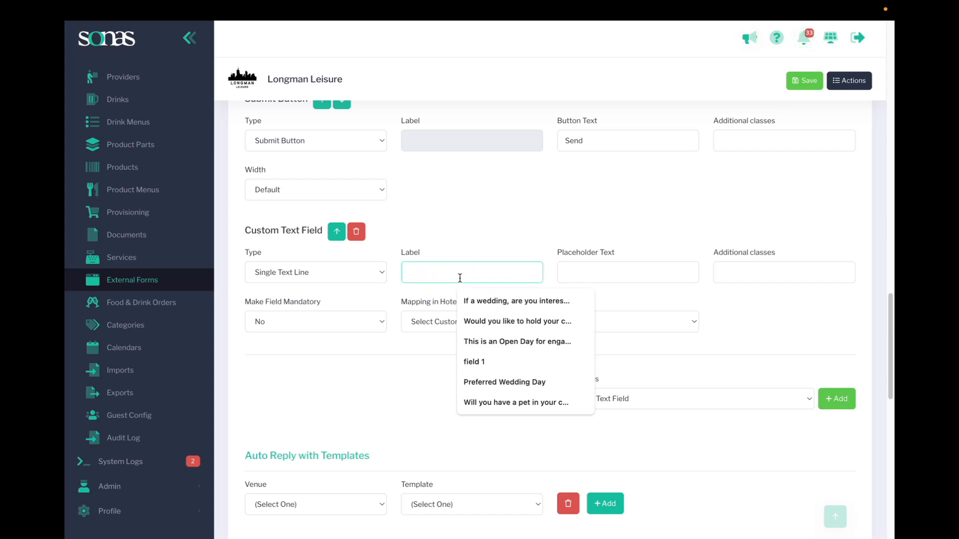
pyautogui.click(579, 401)
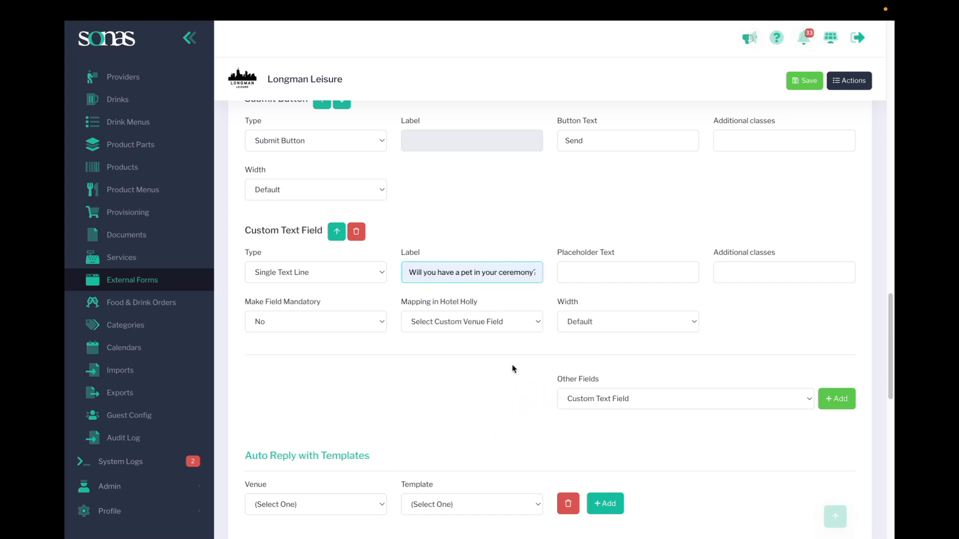
pyautogui.click(574, 273)
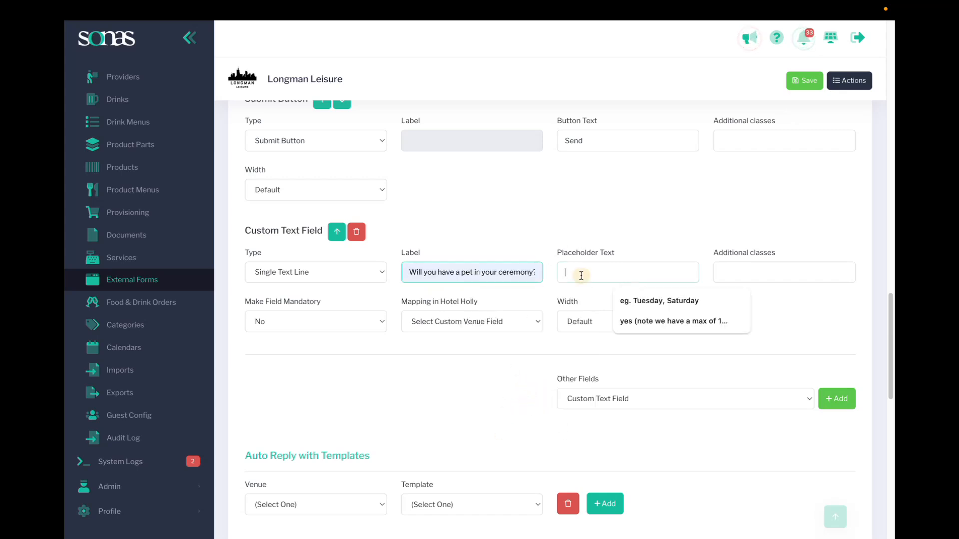
pyautogui.click(657, 322)
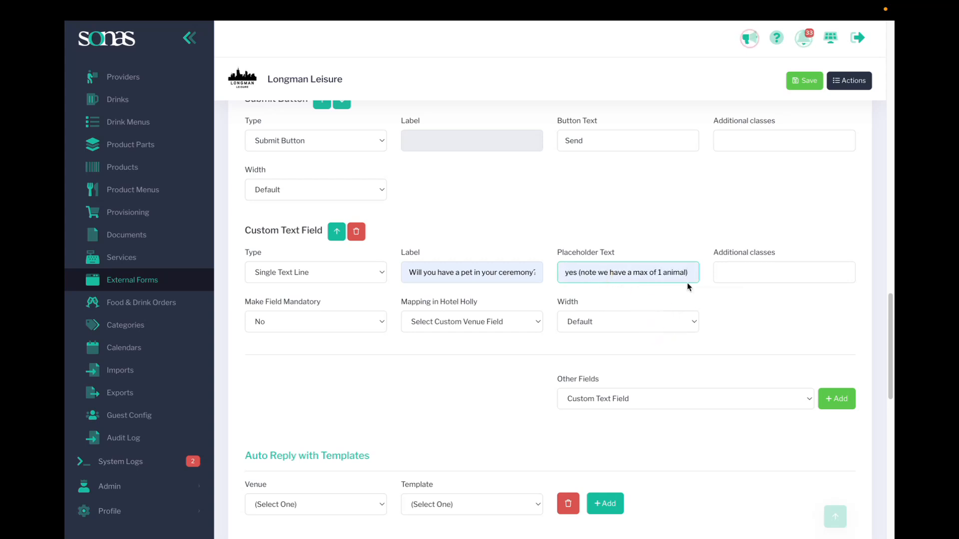
pyautogui.click(657, 289)
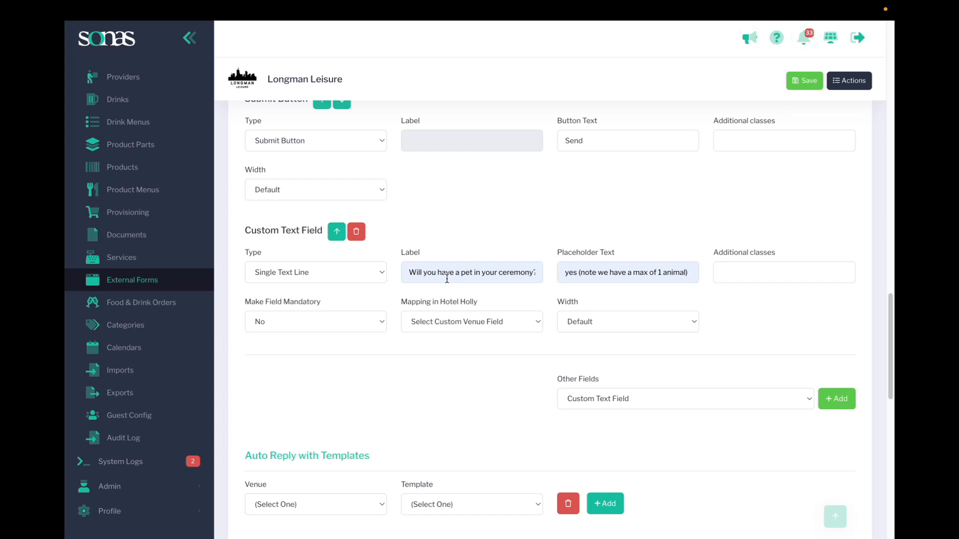
# Map the custom text field to Pets Included in Hotel Holly, and delete the field from the form.
pyautogui.click(457, 322)
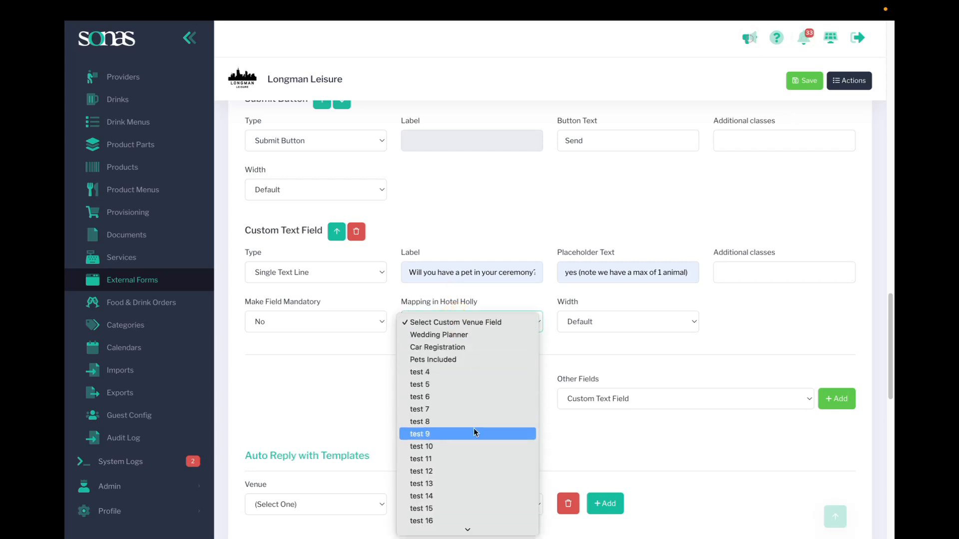
pyautogui.click(430, 360)
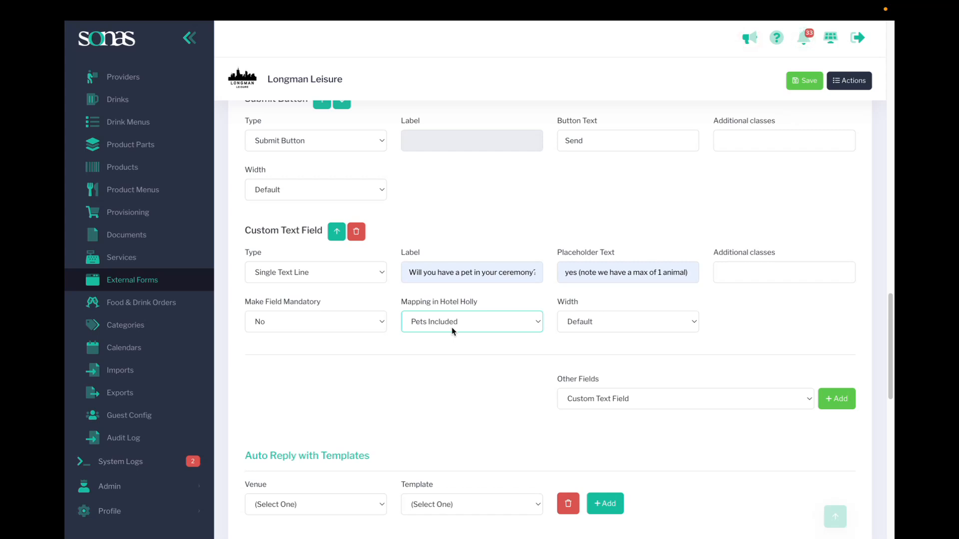
pyautogui.click(356, 231)
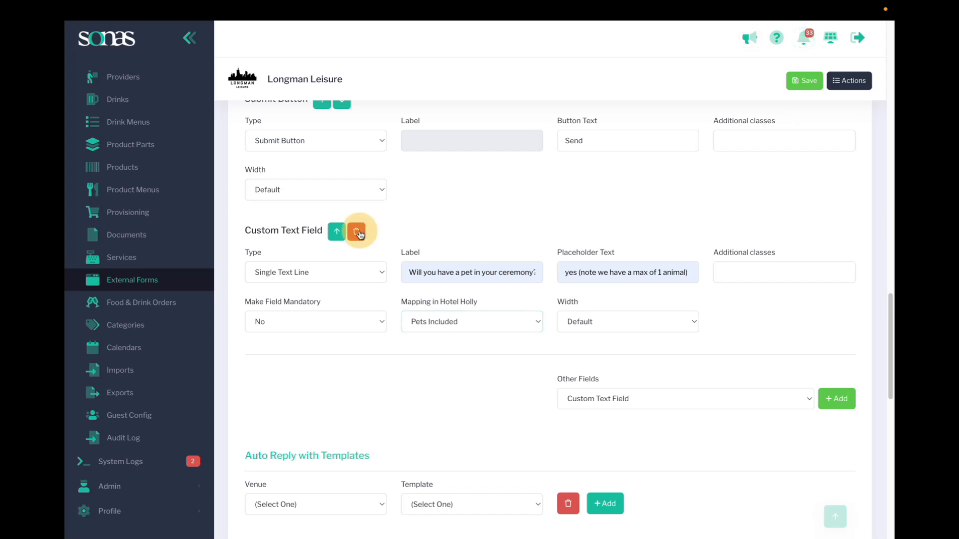
# Add a Marketing Consent field to the form and move it up above the Submit Button.
pyautogui.click(612, 266)
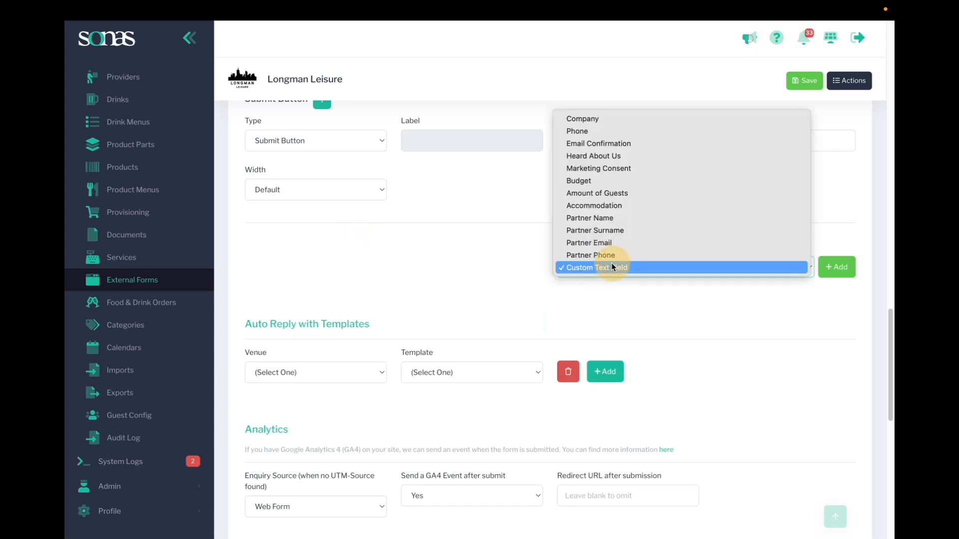
pyautogui.click(614, 168)
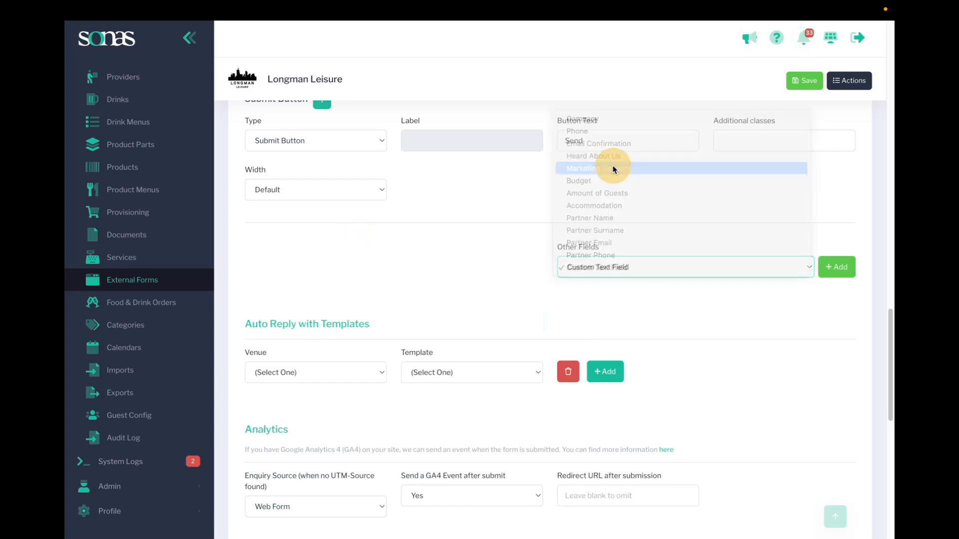
pyautogui.click(837, 267)
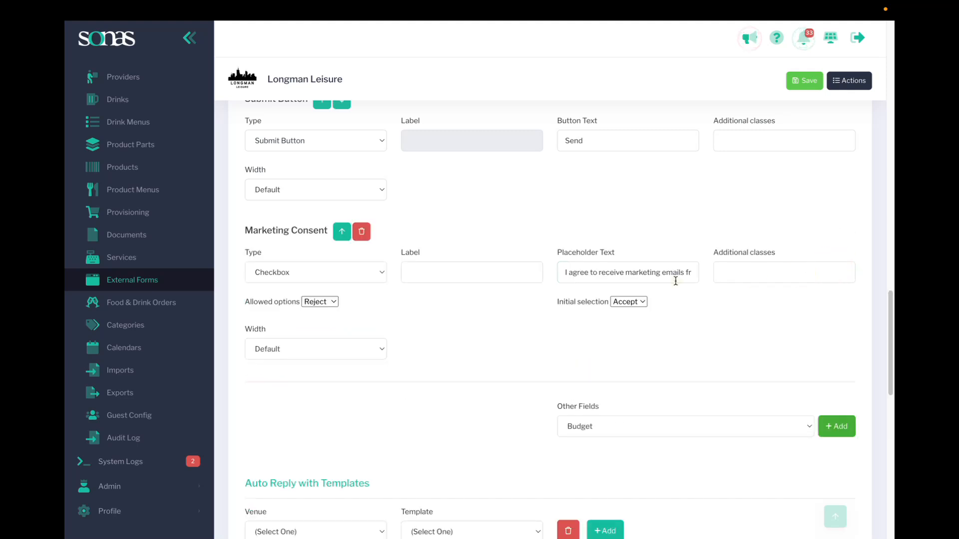
pyautogui.click(341, 232)
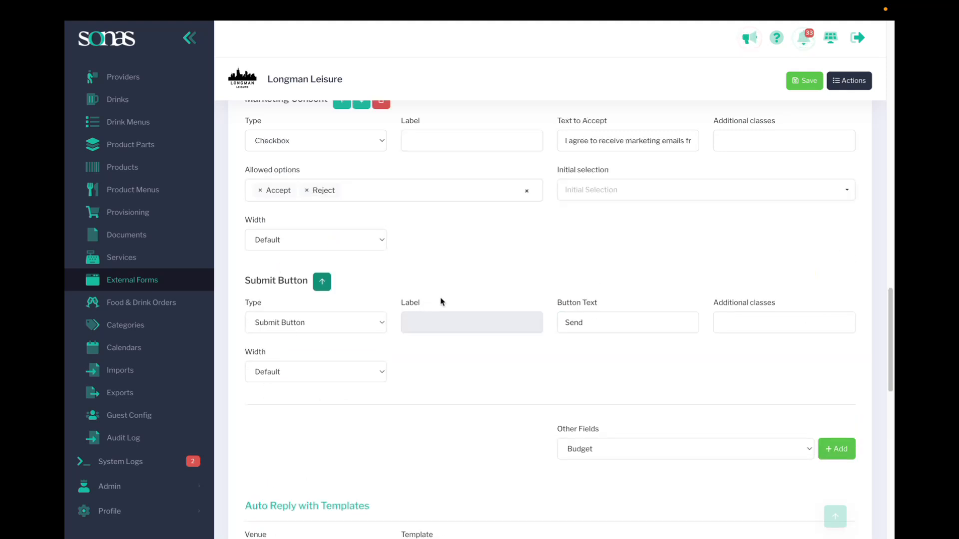
# Set the Marketing Consent acceptance text to "I agree to receive marketing emails from Longman Leisure" and its initial selection to Accept.
pyautogui.scroll(2, 445, 299)
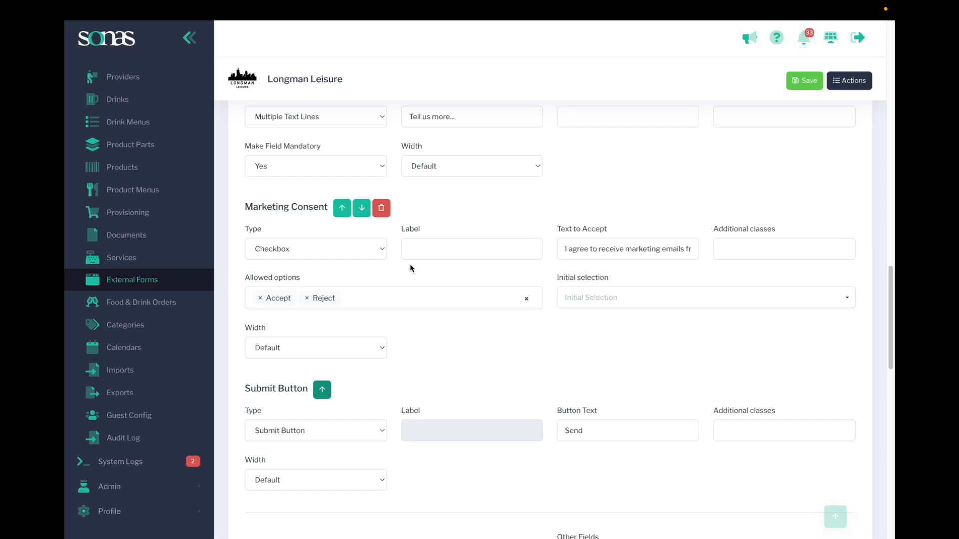
pyautogui.click(638, 249)
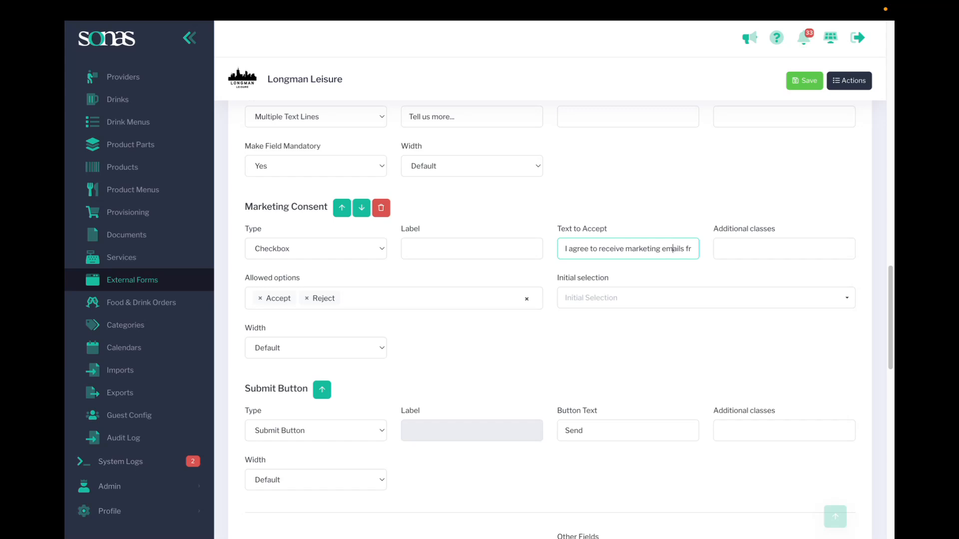
pyautogui.press('Right')
pyautogui.press('Right')
pyautogui.press('Right')
pyautogui.press('Right')
pyautogui.press('Right')
pyautogui.press('Right')
pyautogui.press('Right')
pyautogui.press('Right')
pyautogui.press('Right')
pyautogui.press('Right')
pyautogui.press('Right')
pyautogui.press('Right')
pyautogui.press('Right')
pyautogui.press('Right')
pyautogui.press('Right')
pyautogui.press('Right')
pyautogui.press('Right')
pyautogui.press('Right')
pyautogui.press('Right')
pyautogui.press('Right')
pyautogui.press('Right')
pyautogui.press('Right')
pyautogui.press('Right')
pyautogui.press('Left')
pyautogui.press('Left')
pyautogui.press('Left')
pyautogui.press('Left')
pyautogui.press('Left')
pyautogui.press('Left')
pyautogui.press('Left')
pyautogui.press('Left')
pyautogui.press('Left')
pyautogui.press('Left')
pyautogui.press('Left')
pyautogui.press('Left')
pyautogui.press('Left')
pyautogui.press('Left')
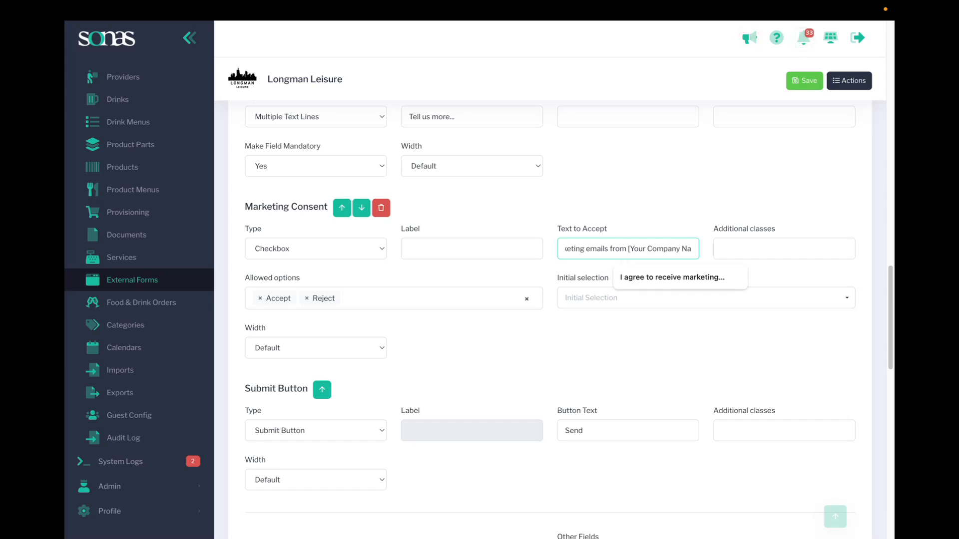
pyautogui.press('Left')
pyautogui.press('Left')
pyautogui.press('Left')
pyautogui.press('Left')
pyautogui.press('Left')
pyautogui.press('Left')
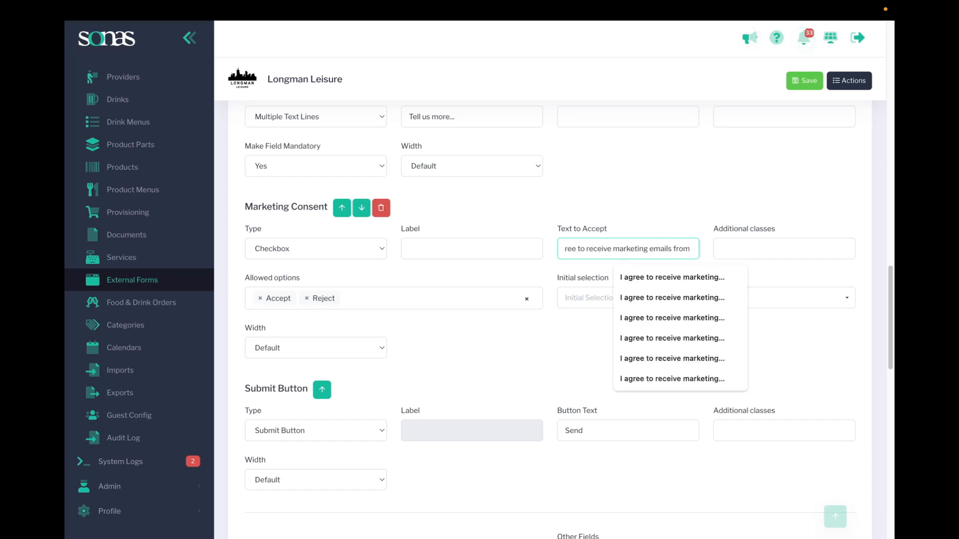
pyautogui.write('L')
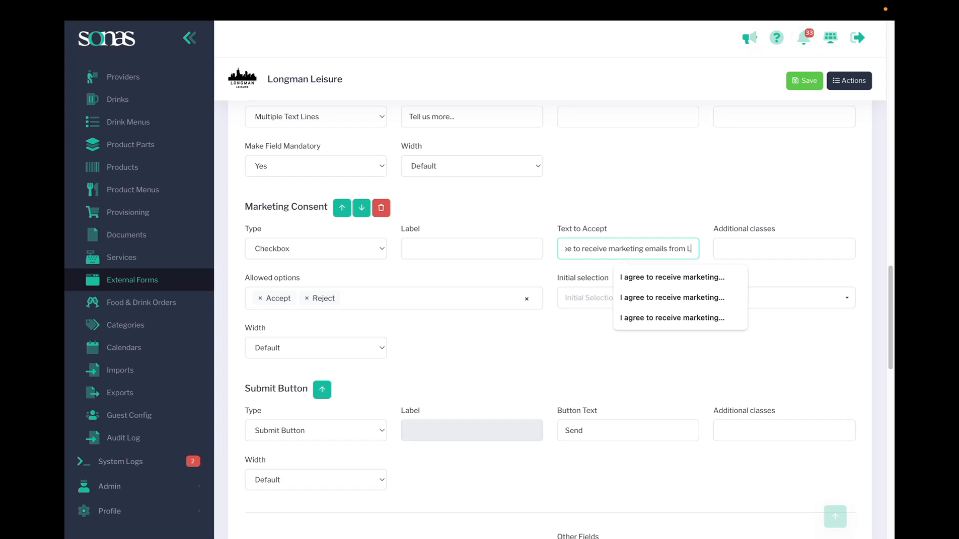
pyautogui.write('ongma')
pyautogui.press('BackSpace')
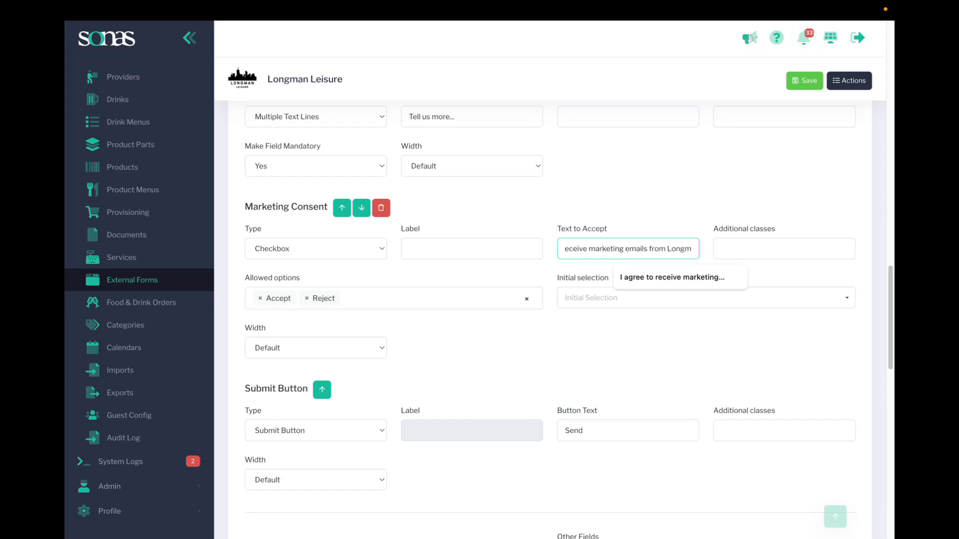
pyautogui.write('an Leisure.')
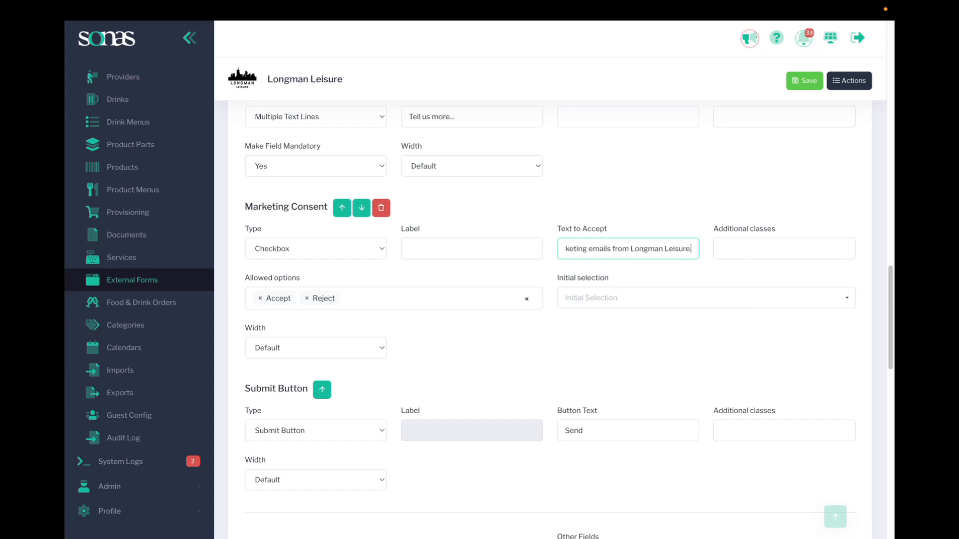
pyautogui.click(618, 211)
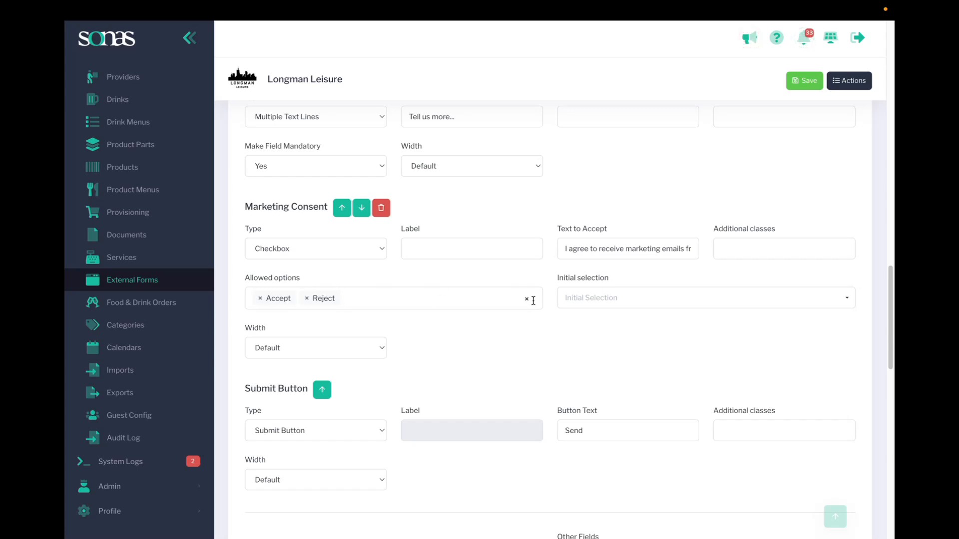
pyautogui.click(613, 300)
pyautogui.click(586, 359)
# Set the Submit Button's text to "Request Brochure" and save the form.
pyautogui.scroll(-4, 563, 438)
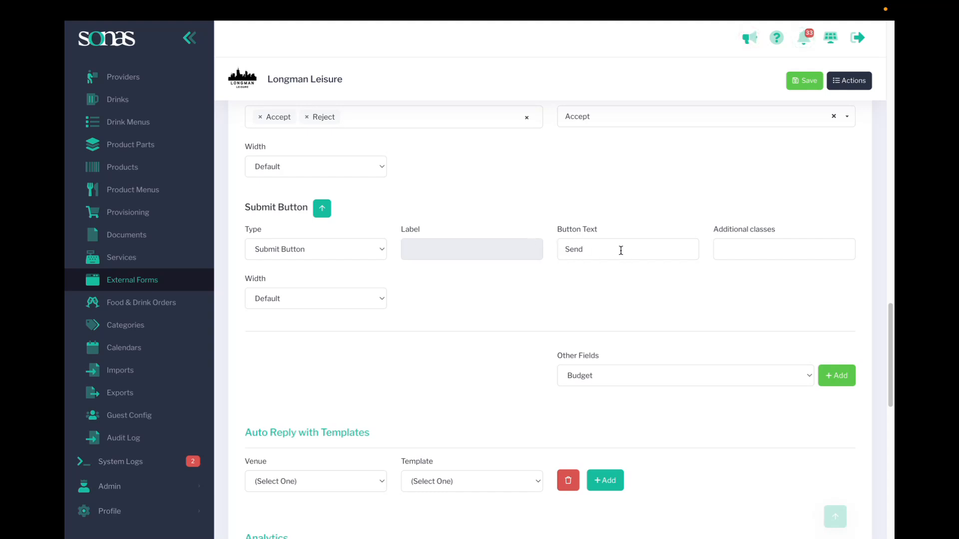
pyautogui.scroll(8, 614, 273)
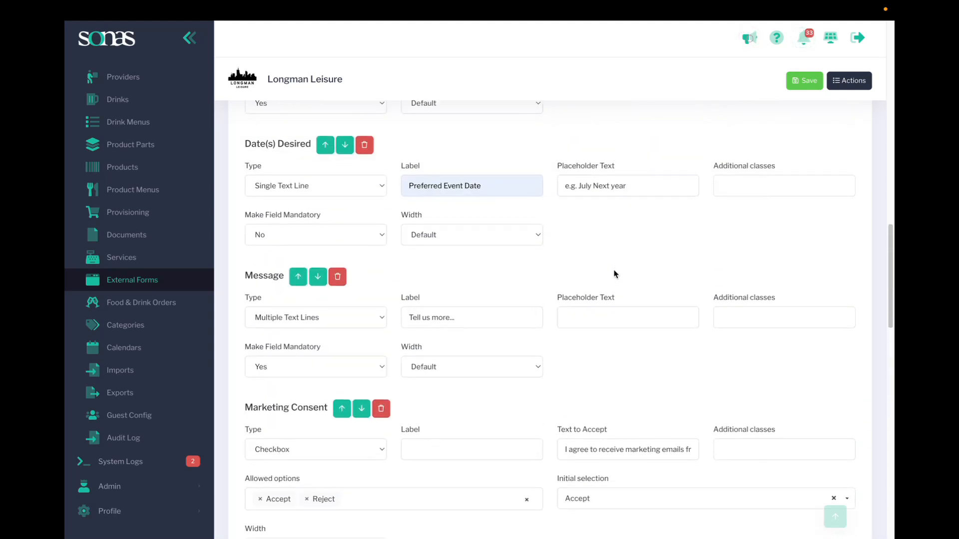
pyautogui.scroll(-8, 614, 274)
pyautogui.scroll(1, 614, 277)
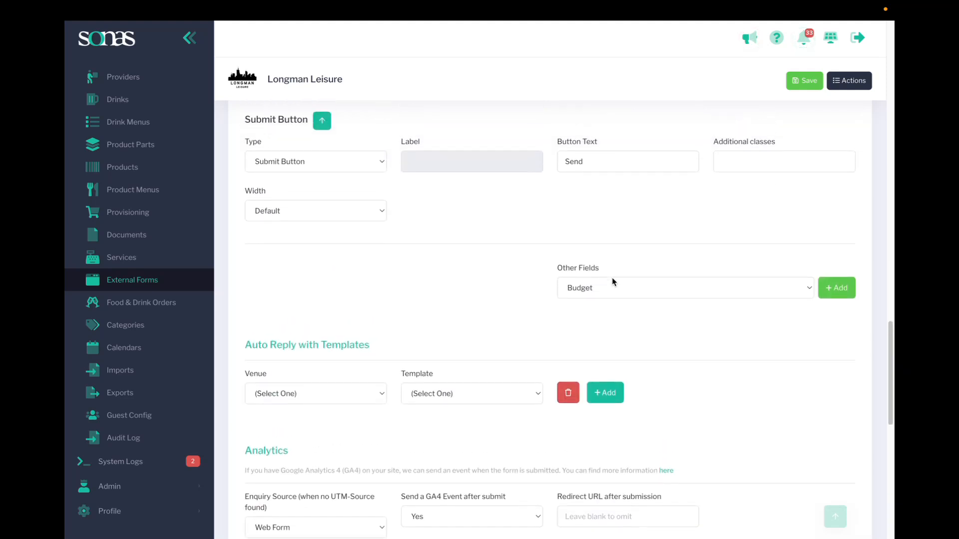
pyautogui.scroll(3, 612, 281)
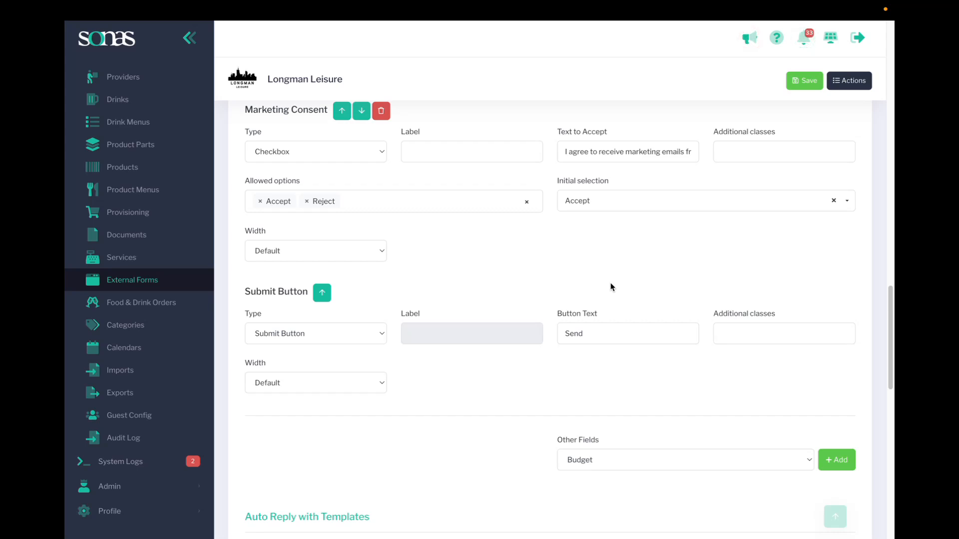
pyautogui.moveTo(601, 332); pyautogui.dragTo(545, 333)
pyautogui.press('BackSpace')
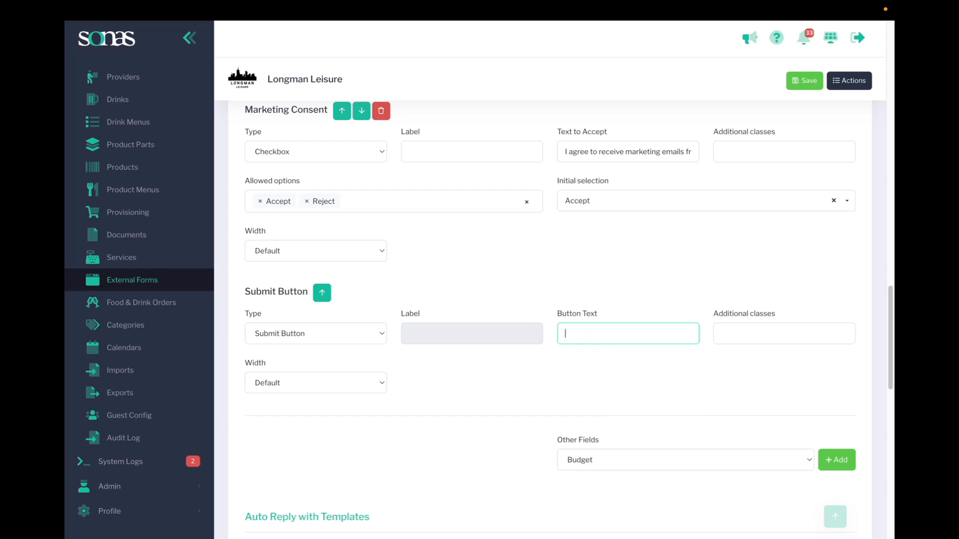
pyautogui.write('Request Appointment')
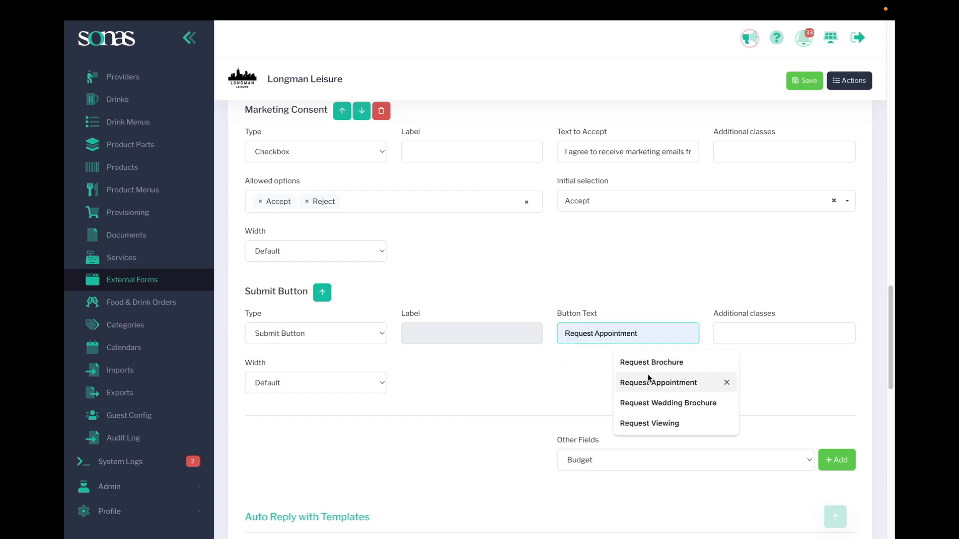
pyautogui.click(645, 364)
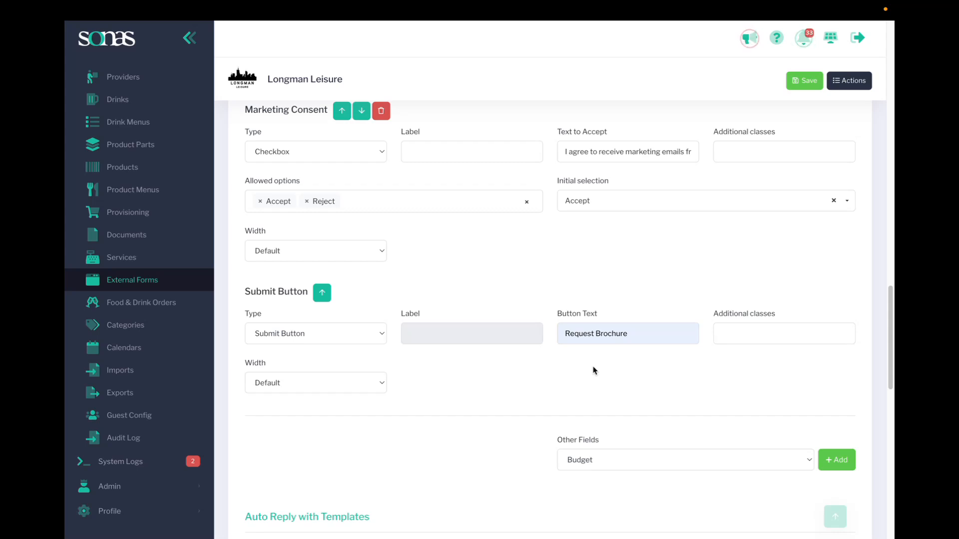
pyautogui.scroll(-2, 594, 370)
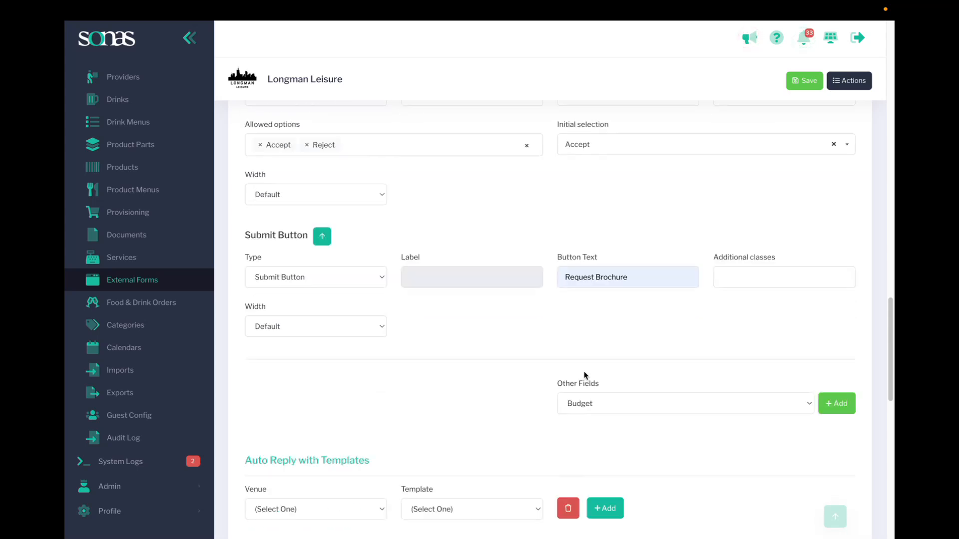
pyautogui.click(810, 86)
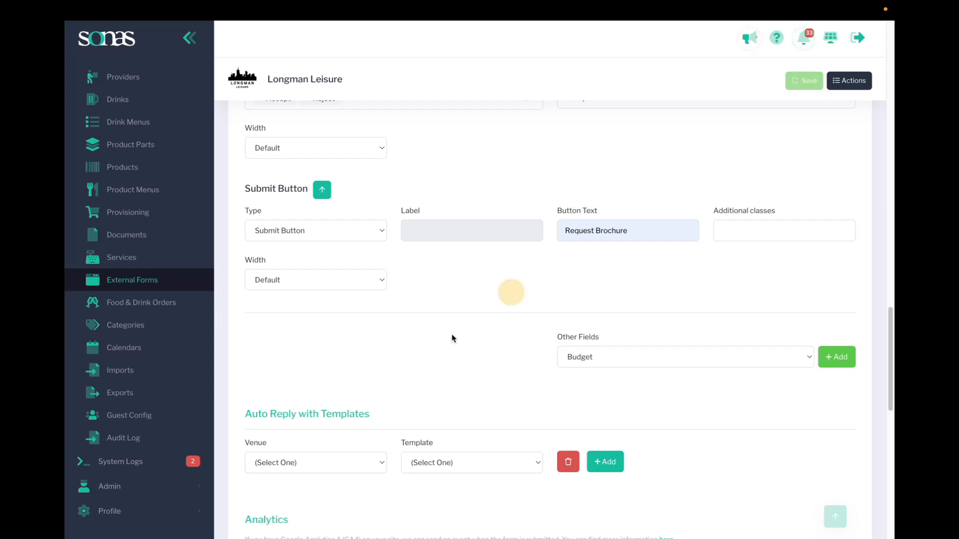
# Set the auto reply's venue to Hotel Holly and its template to "Auto form reply".
pyautogui.scroll(-5, 543, 270)
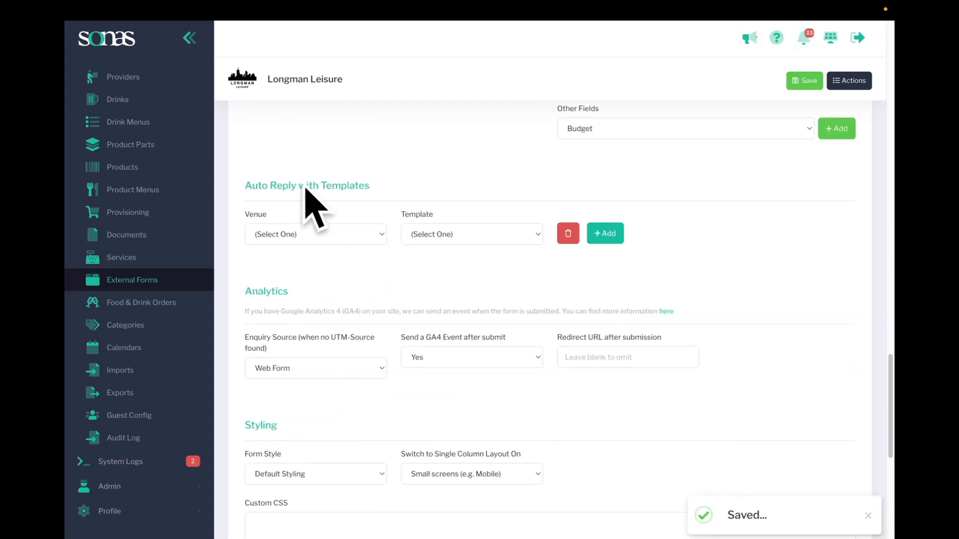
pyautogui.click(312, 234)
pyautogui.click(312, 271)
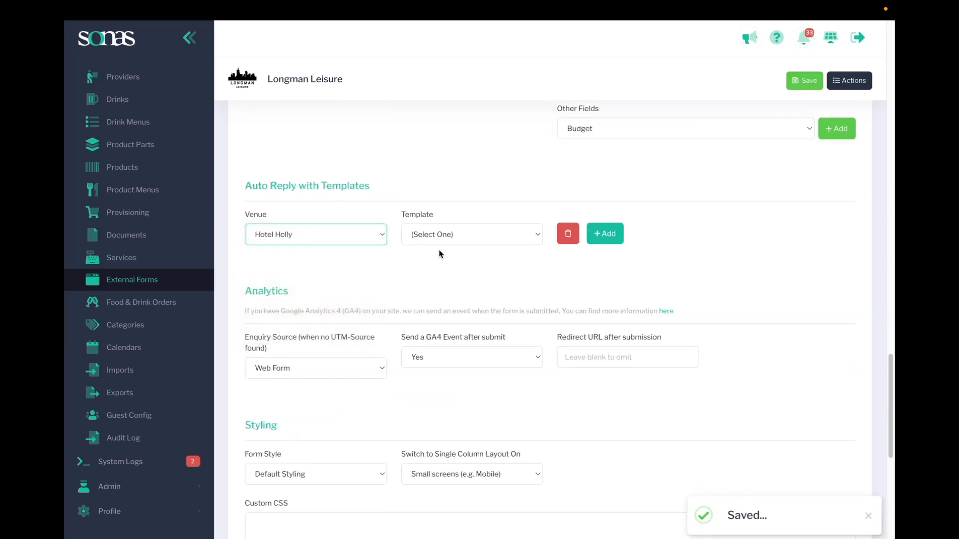
pyautogui.click(451, 234)
pyautogui.click(427, 248)
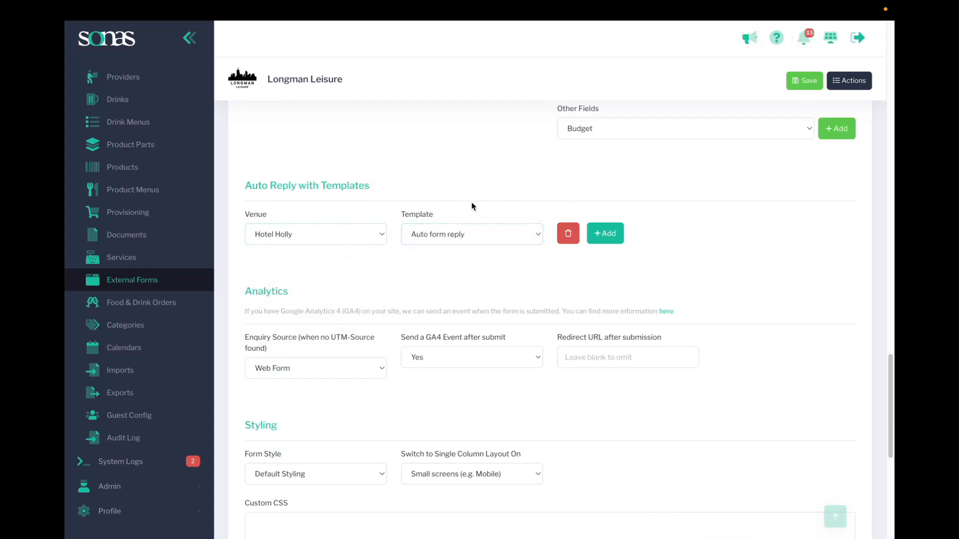
# Try adding a second auto reply for Mountain Lodge with the template "Example of Basic form reply", and remove that row again.
pyautogui.click(471, 267)
pyautogui.click(618, 240)
pyautogui.click(309, 283)
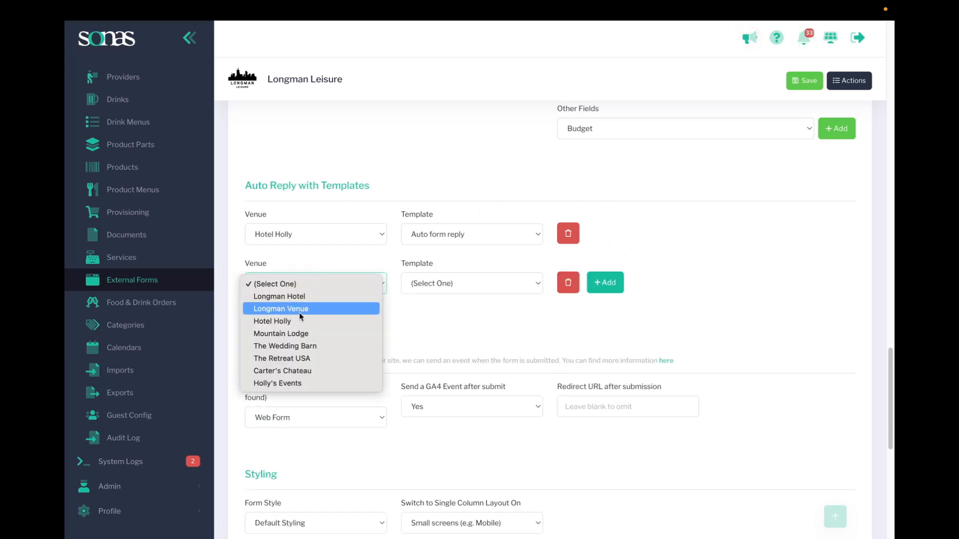
pyautogui.click(302, 339)
pyautogui.click(427, 294)
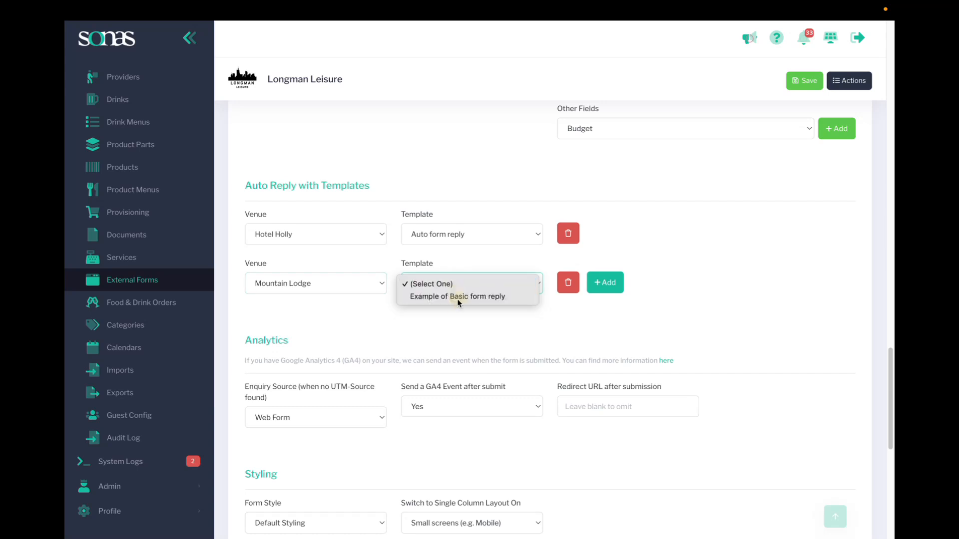
pyautogui.click(428, 295)
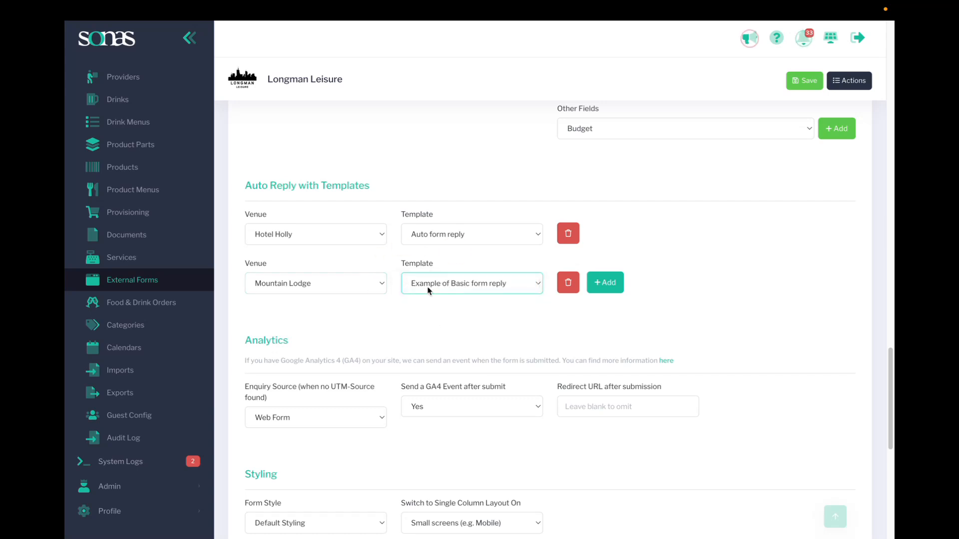
pyautogui.click(562, 291)
# Select Web Form as the enquiry source for submissions where no UTM source is found.
pyautogui.scroll(-2, 497, 331)
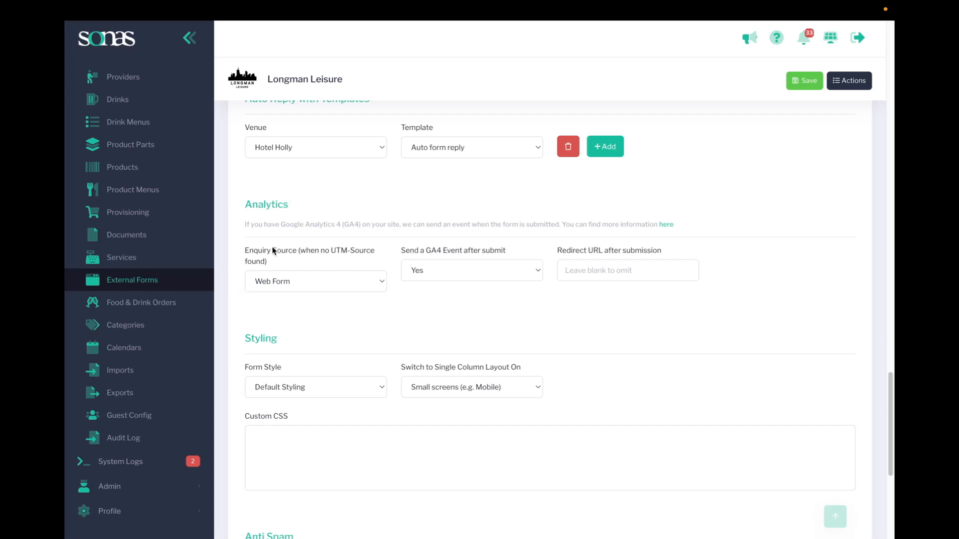
pyautogui.click(305, 287)
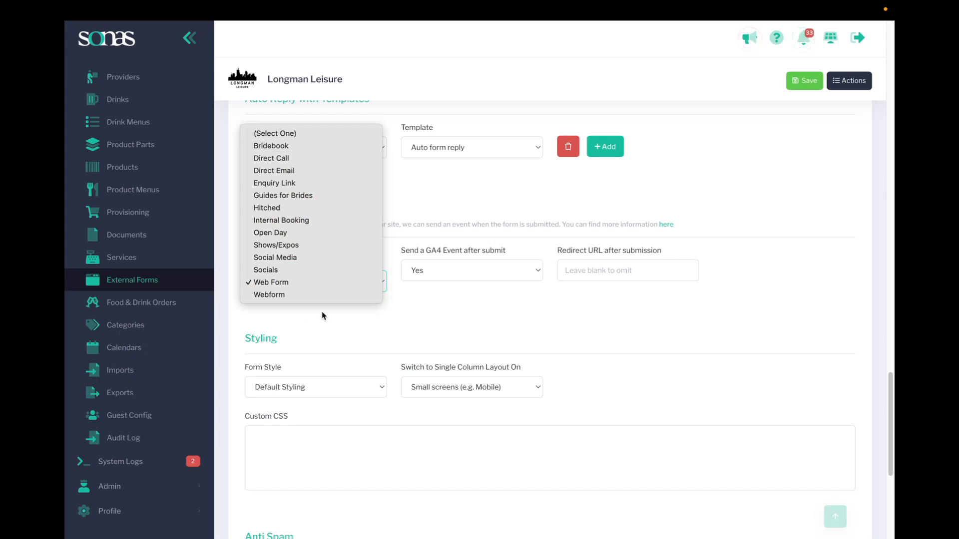
pyautogui.click(297, 281)
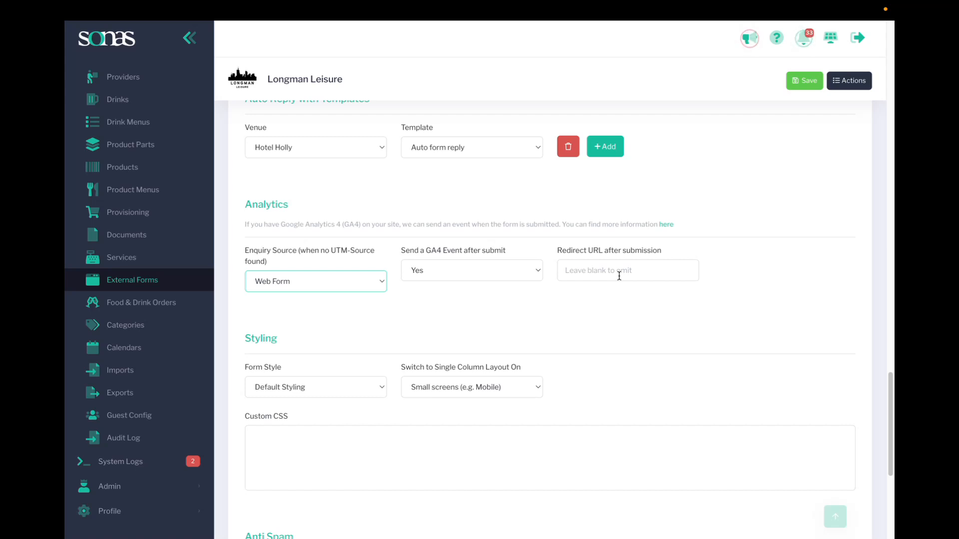
pyautogui.click(568, 341)
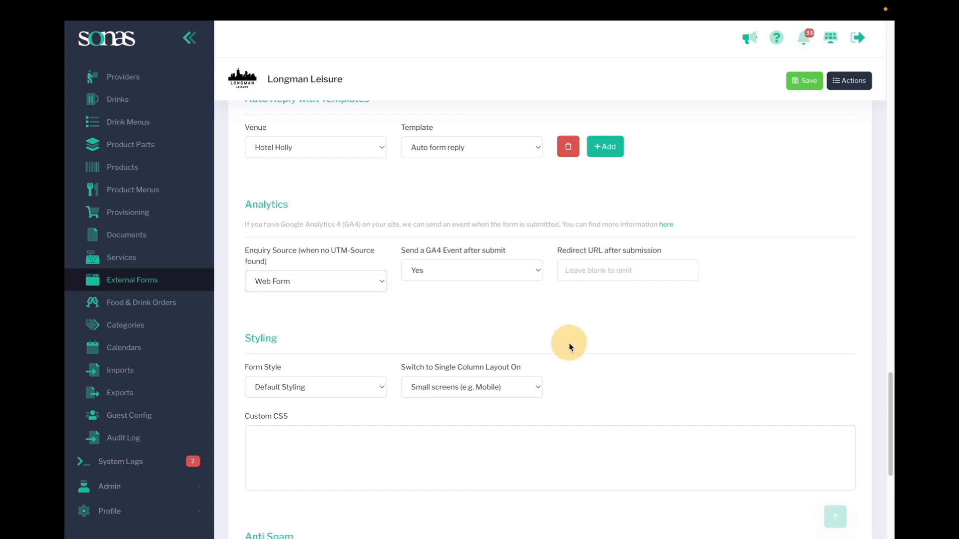
# Set the form style to Default Styling and the switch to single column layout to "Small screens (e.g. Mobile)".
pyautogui.scroll(-2, 572, 342)
pyautogui.click(367, 318)
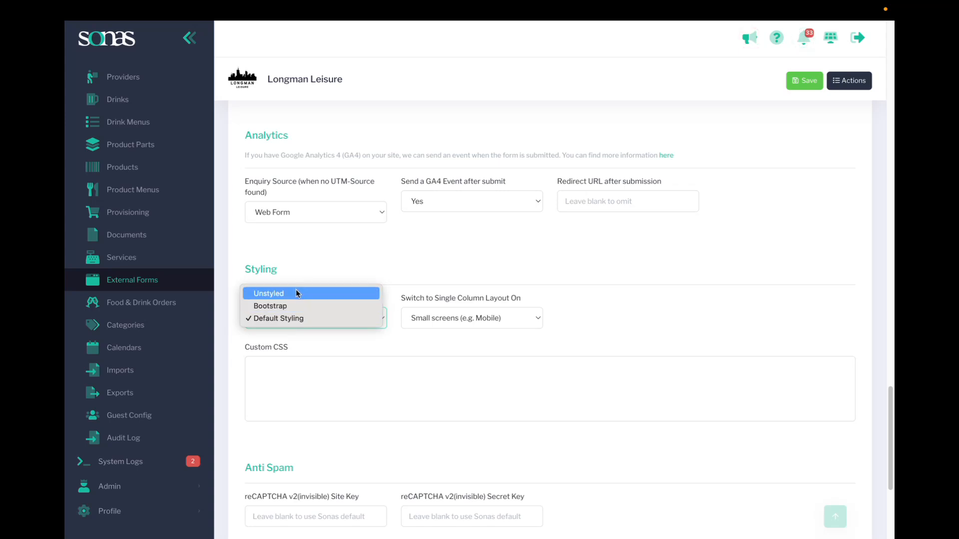
pyautogui.click(298, 318)
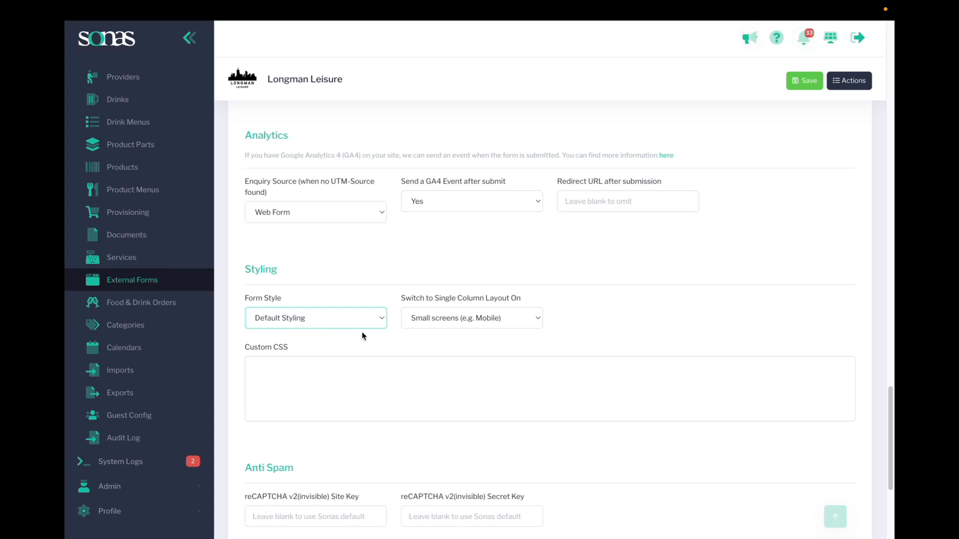
pyautogui.click(460, 319)
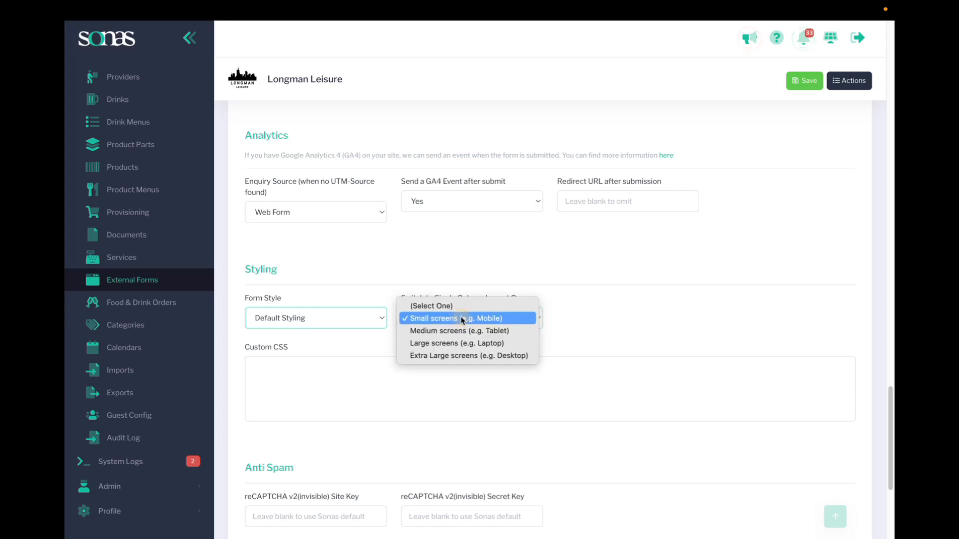
pyautogui.click(469, 319)
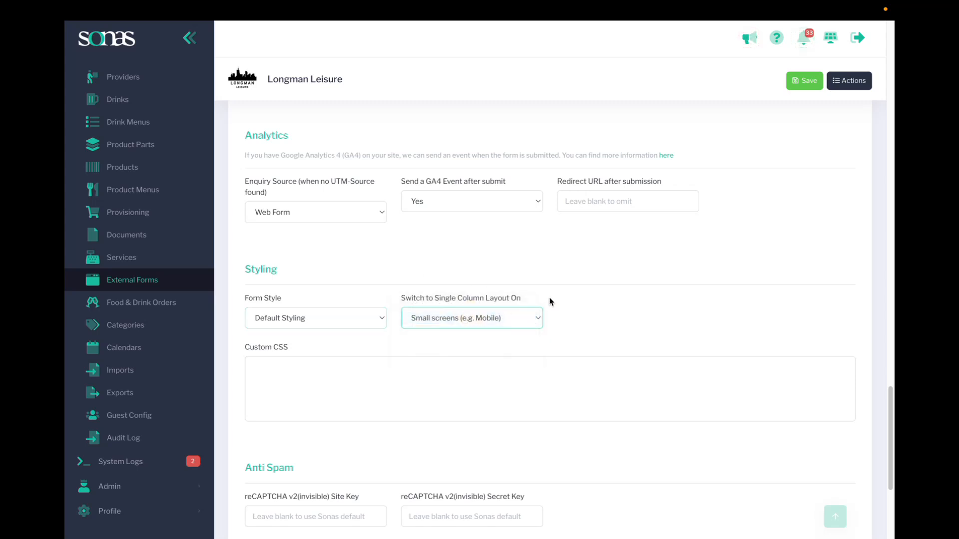
# Review the Custom CSS area, the Submit Button's additional classes, and the anti-spam and specified-domain settings.
pyautogui.scroll(-1, 626, 323)
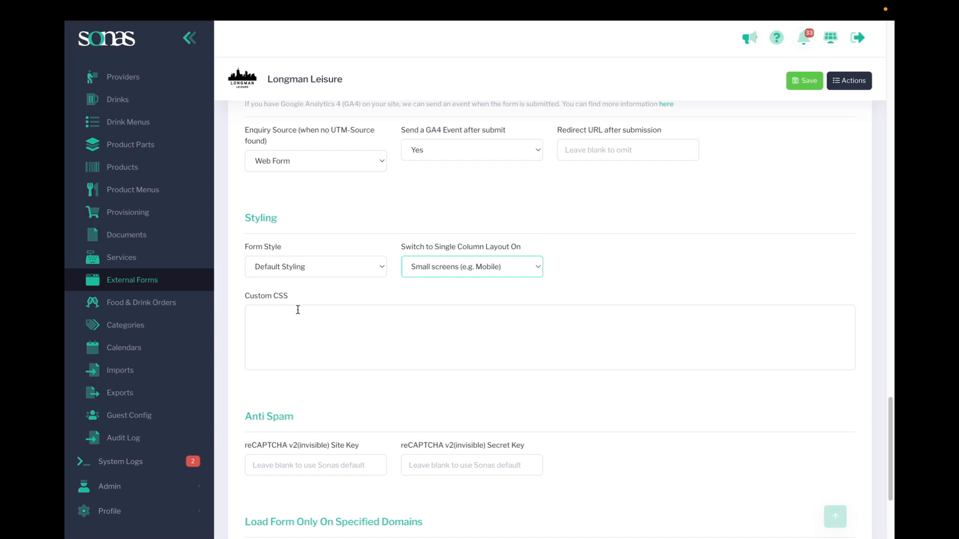
pyautogui.scroll(7, 350, 340)
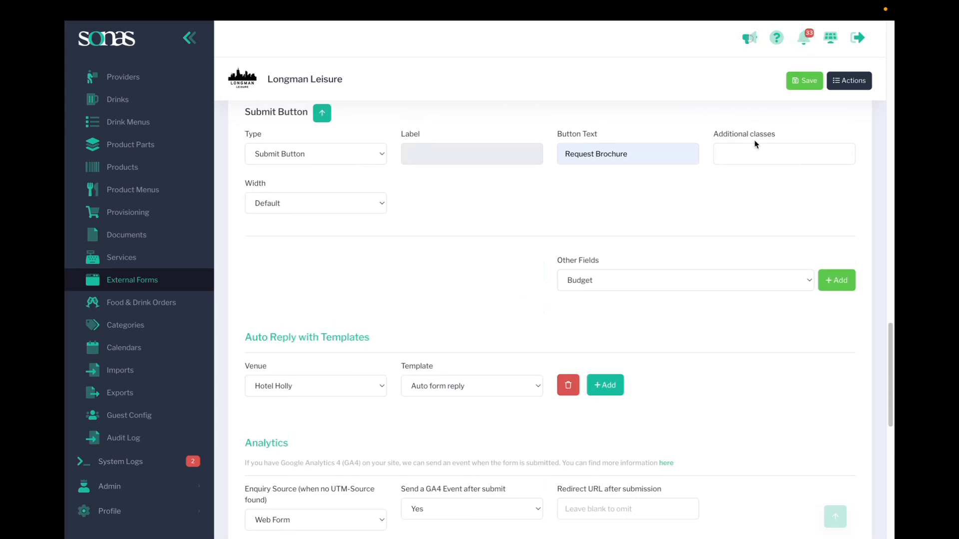
pyautogui.scroll(-8, 479, 245)
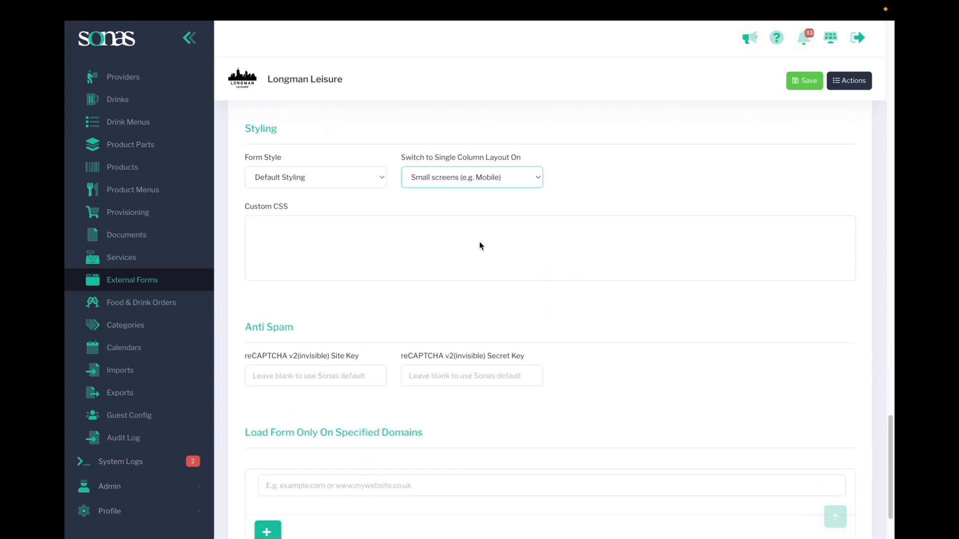
pyautogui.scroll(2, 480, 254)
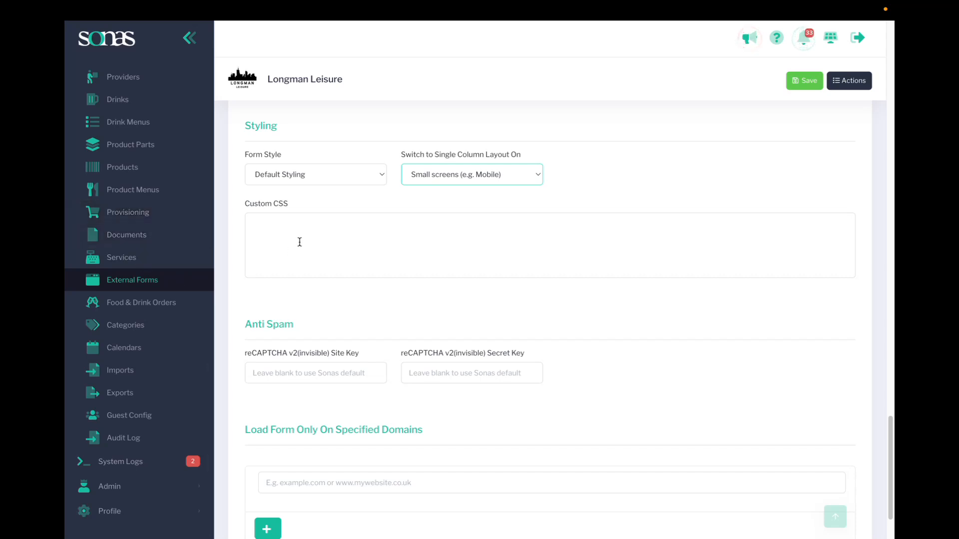
pyautogui.scroll(-2, 313, 283)
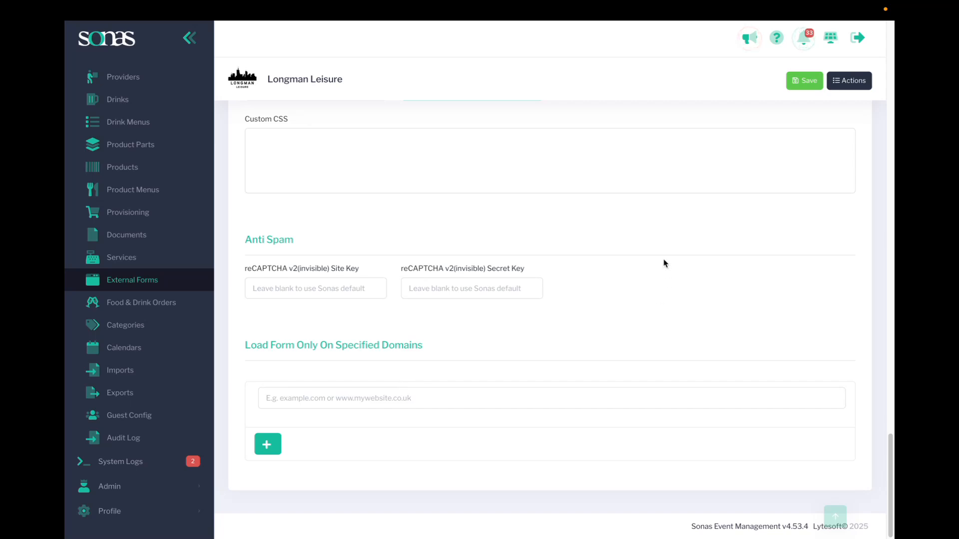
# Set the General Enquiry form's Published option to Yes, save it, and bring up the code for adding it to the website.
pyautogui.scroll(5, 629, 263)
pyautogui.scroll(15, 628, 264)
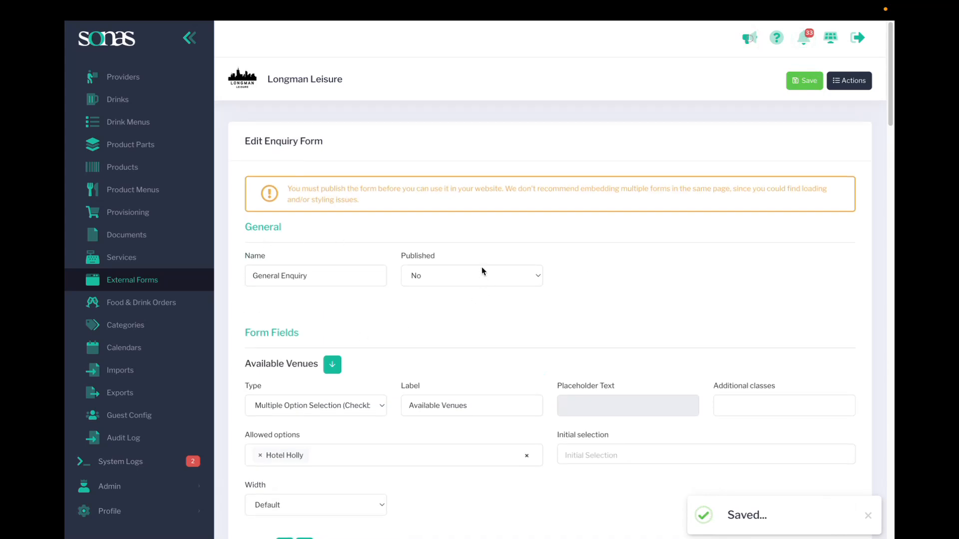
pyautogui.click(481, 270)
pyautogui.click(478, 299)
pyautogui.click(476, 286)
pyautogui.click(474, 286)
pyautogui.click(811, 81)
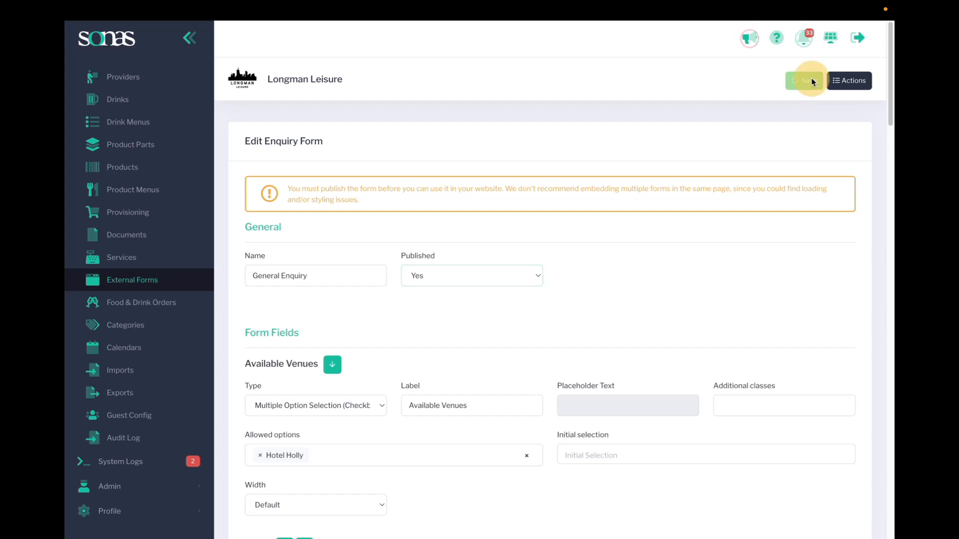
pyautogui.click(850, 83)
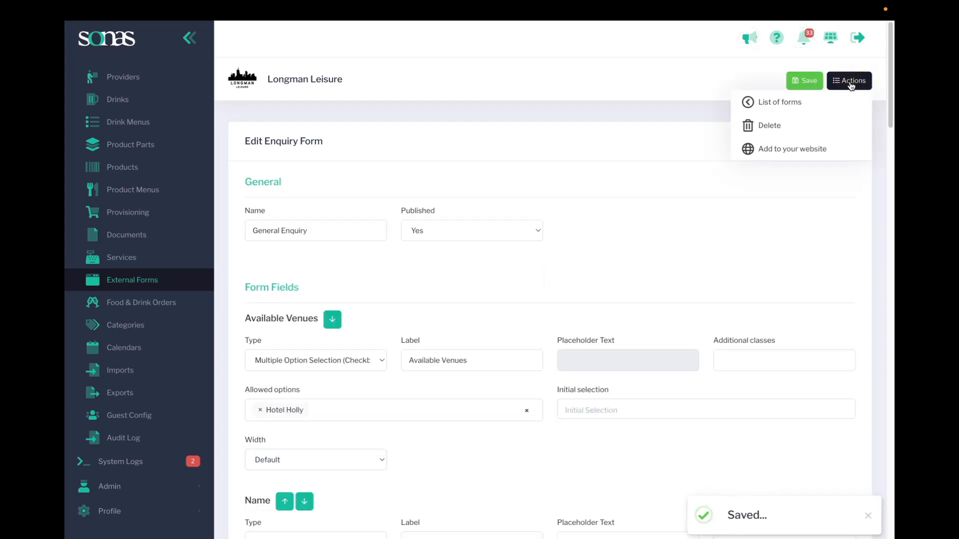
pyautogui.click(783, 154)
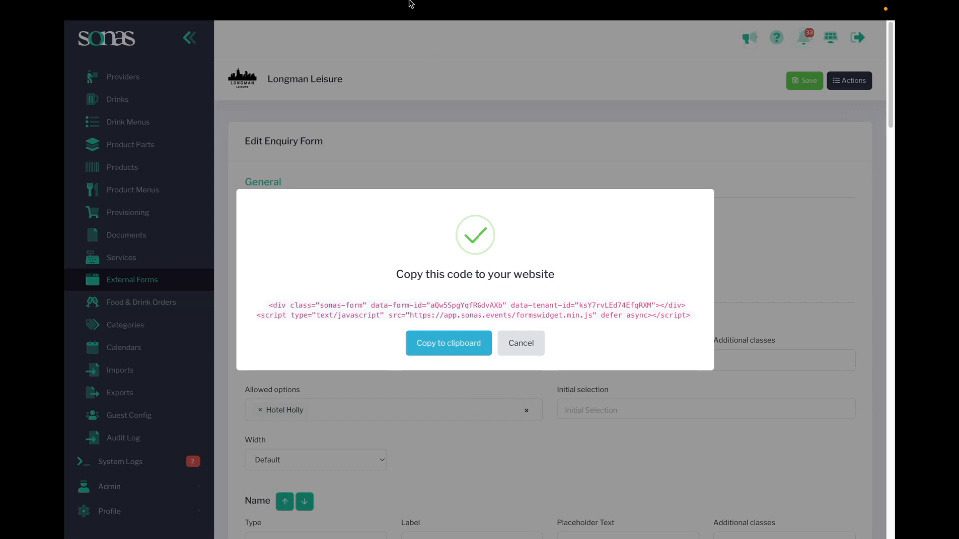
# Switch to the longmanleisure.com Hotel Holly contact page and examine the embedded enquiry form from Available Venues to the Send button.
pyautogui.click(302, 32)
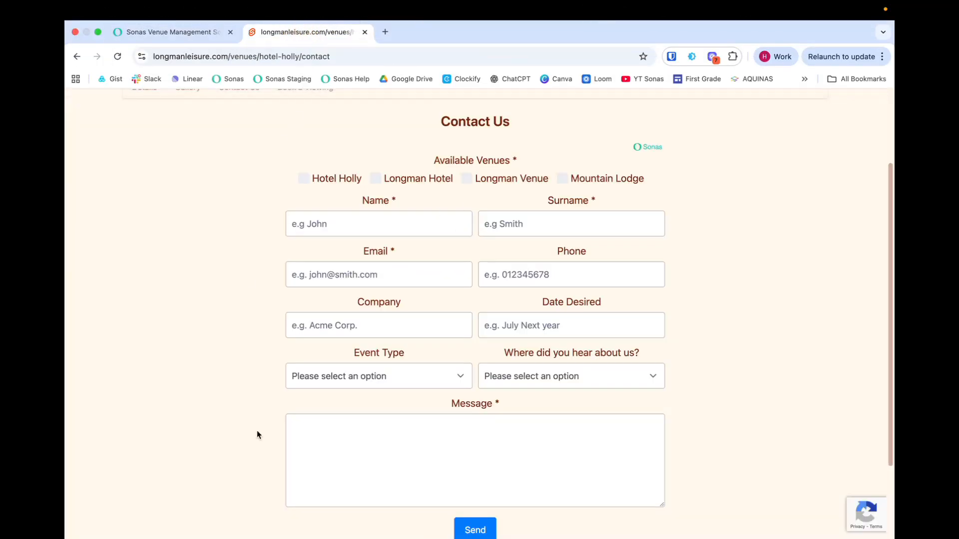
pyautogui.scroll(-1, 548, 442)
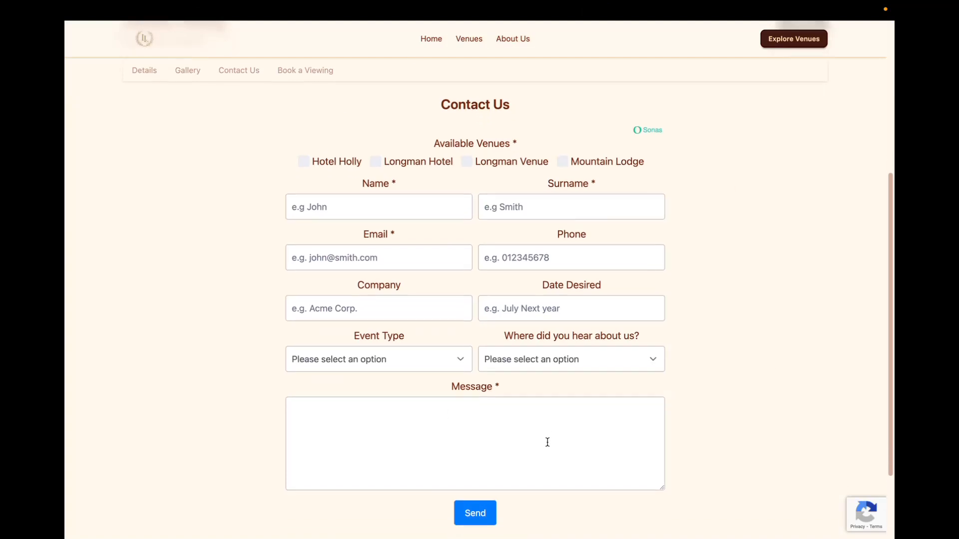
pyautogui.scroll(1, 547, 442)
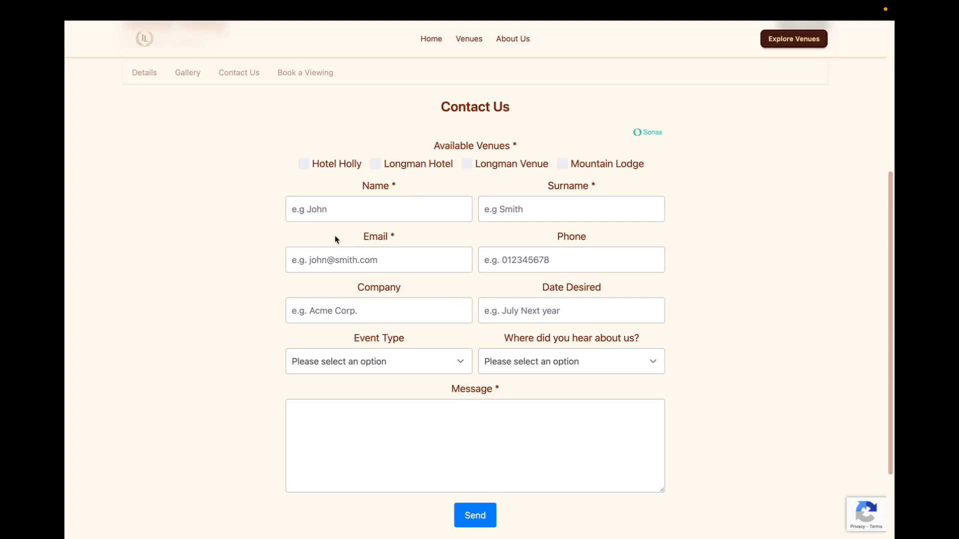
pyautogui.scroll(-1, 535, 470)
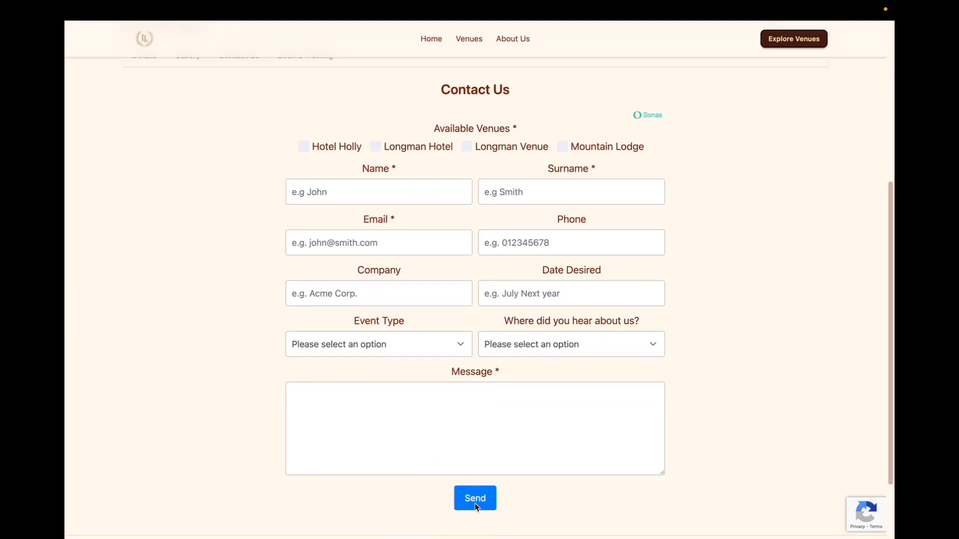
pyautogui.scroll(3, 472, 502)
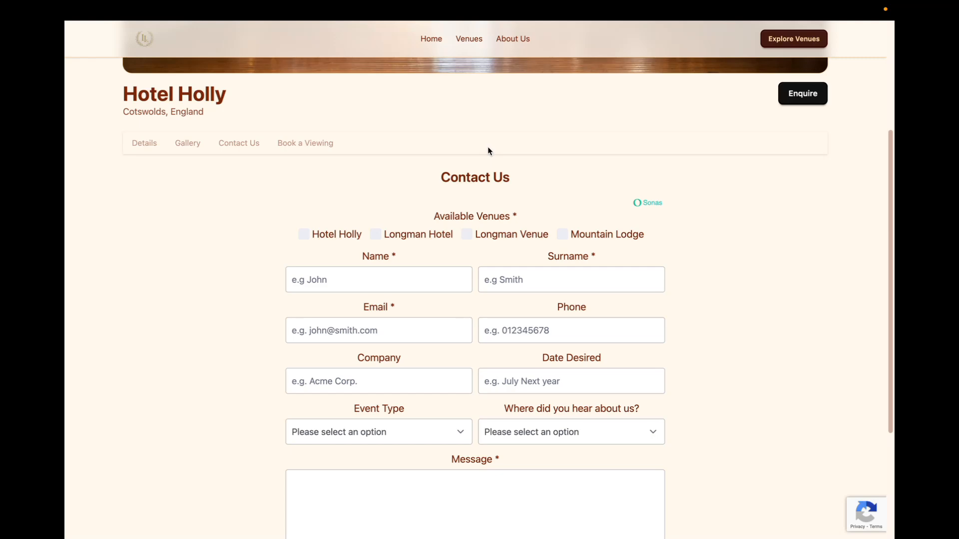
# Return to Sonas, dismiss the embed code, and open the General Tours appointments form from the external forms list.
pyautogui.click(167, 32)
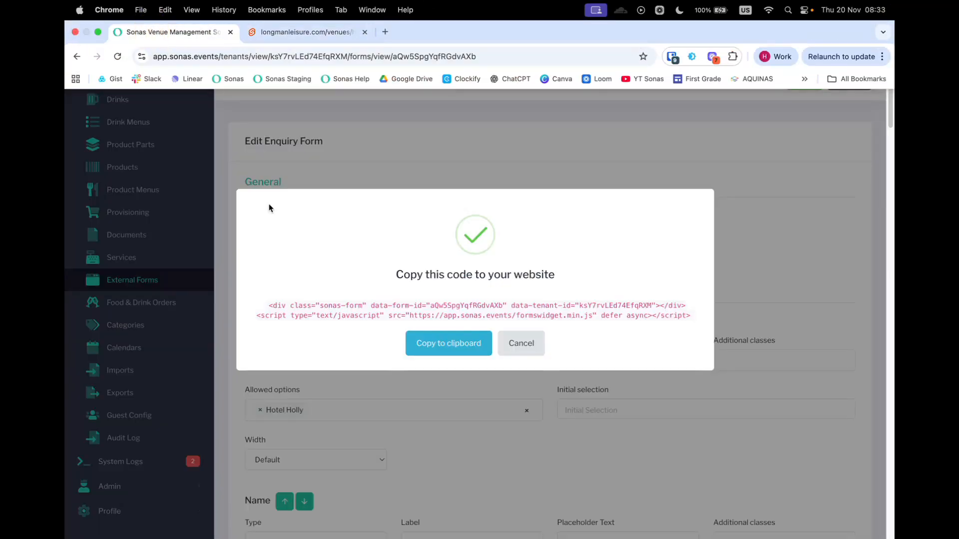
pyautogui.click(521, 343)
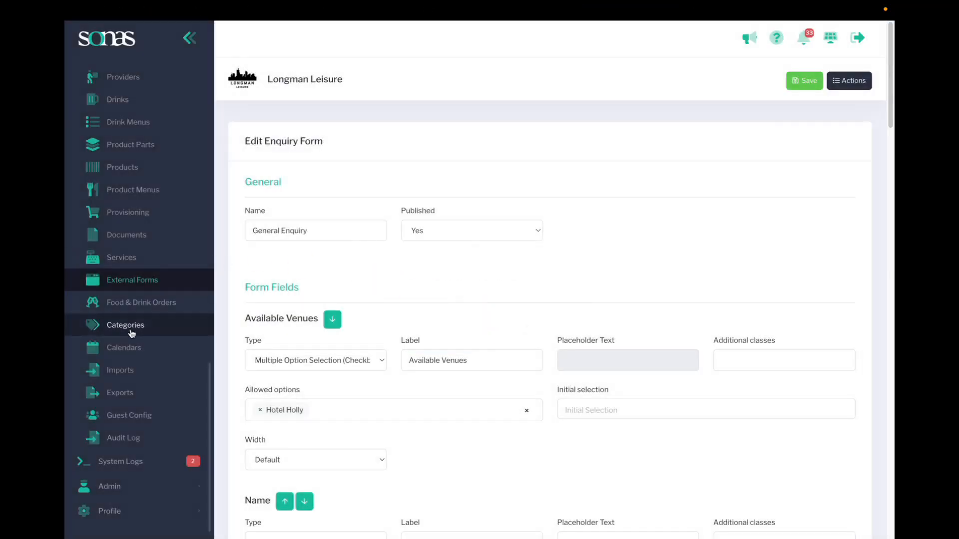
pyautogui.click(128, 280)
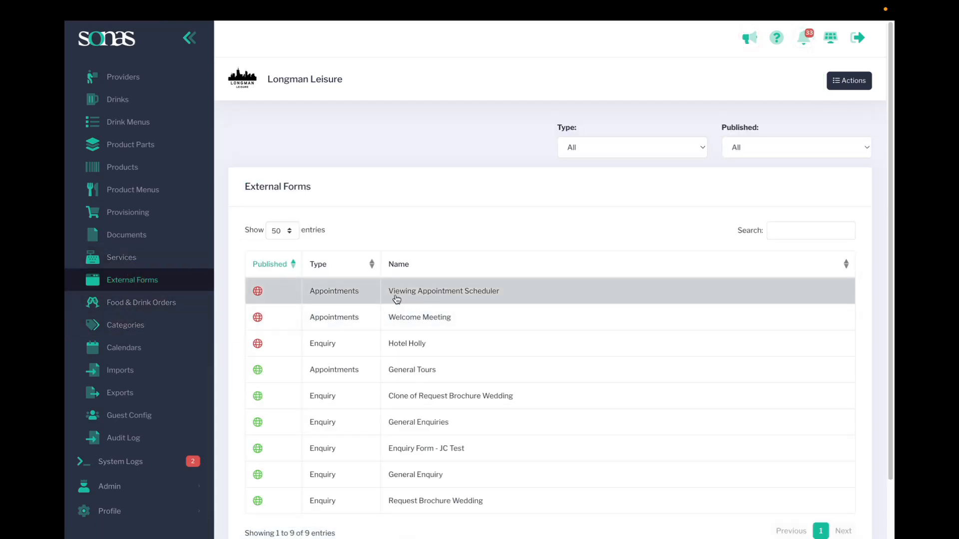
pyautogui.click(410, 373)
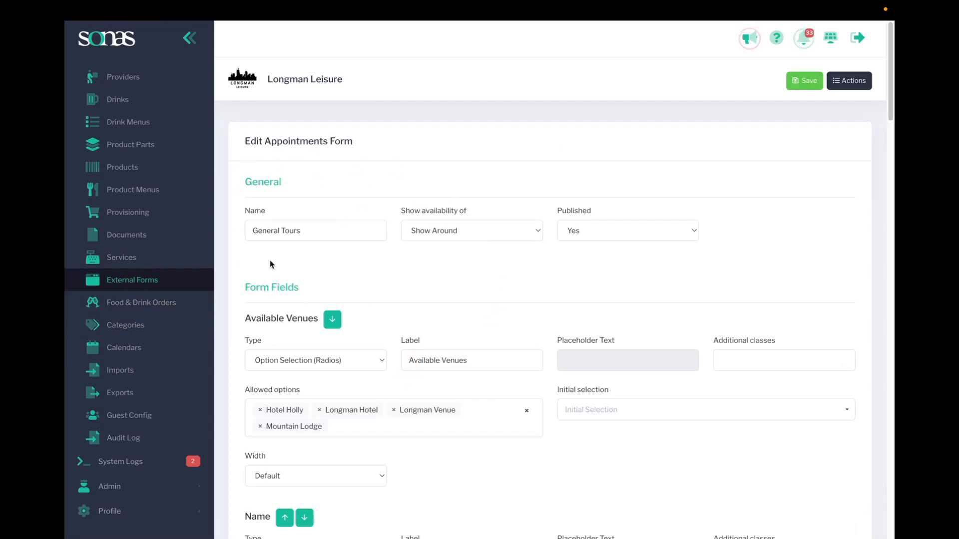
# Examine the General Tours form's "Show availability of" options and its form fields from Available Venues to Heard About Us.
pyautogui.click(449, 232)
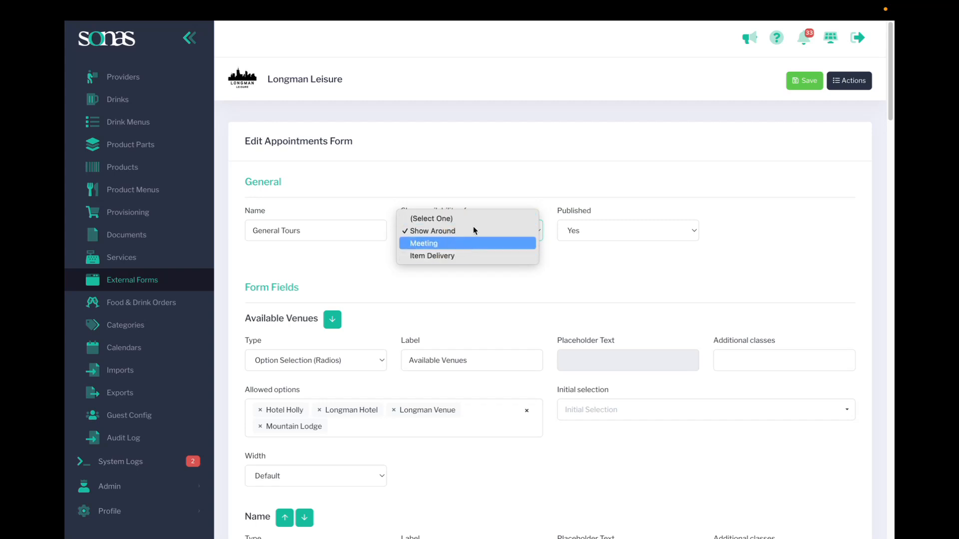
pyautogui.click(481, 196)
pyautogui.click(478, 233)
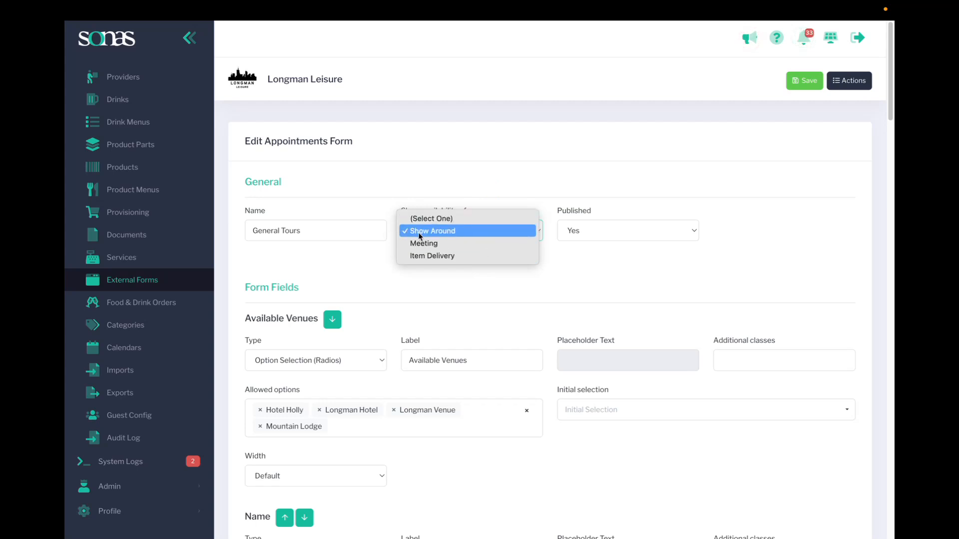
pyautogui.click(473, 189)
pyautogui.scroll(-3, 345, 299)
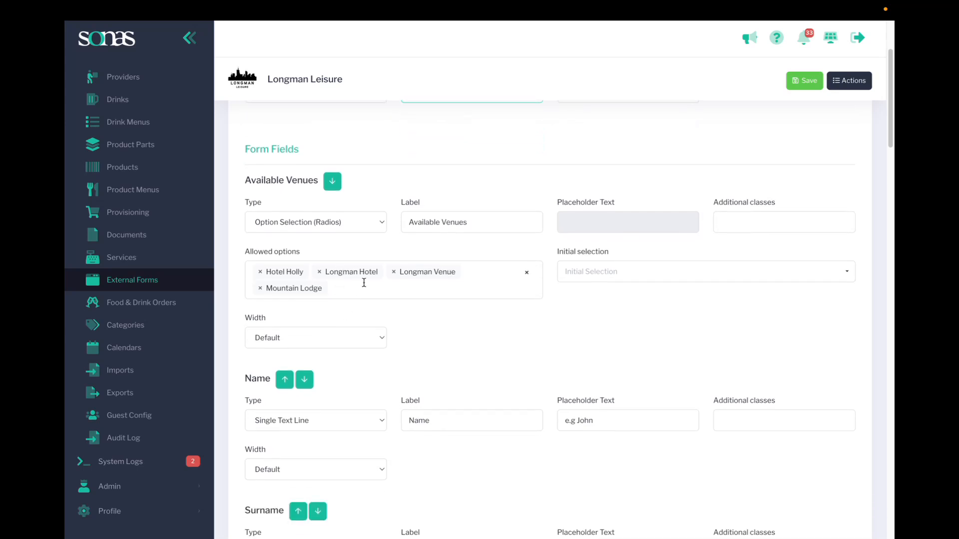
pyautogui.scroll(-5, 424, 450)
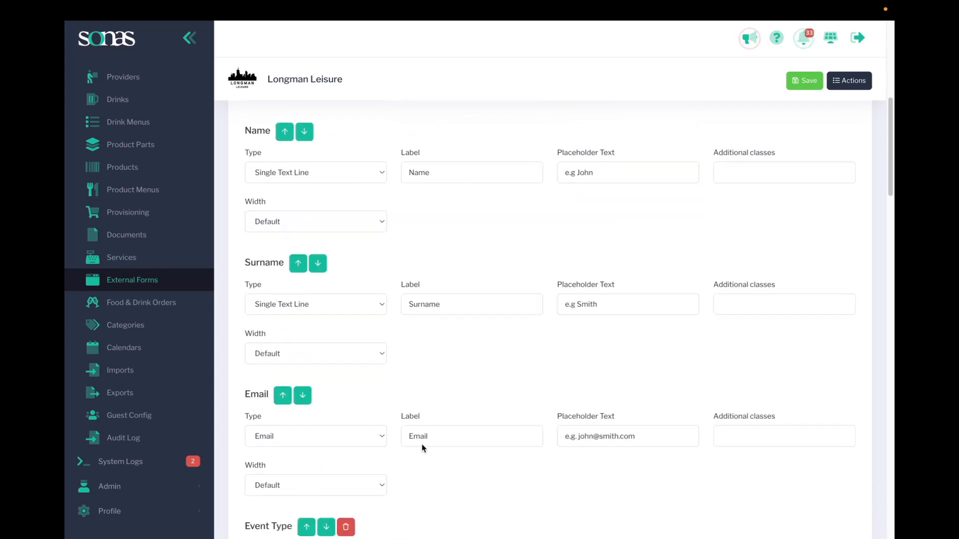
pyautogui.scroll(-4, 505, 306)
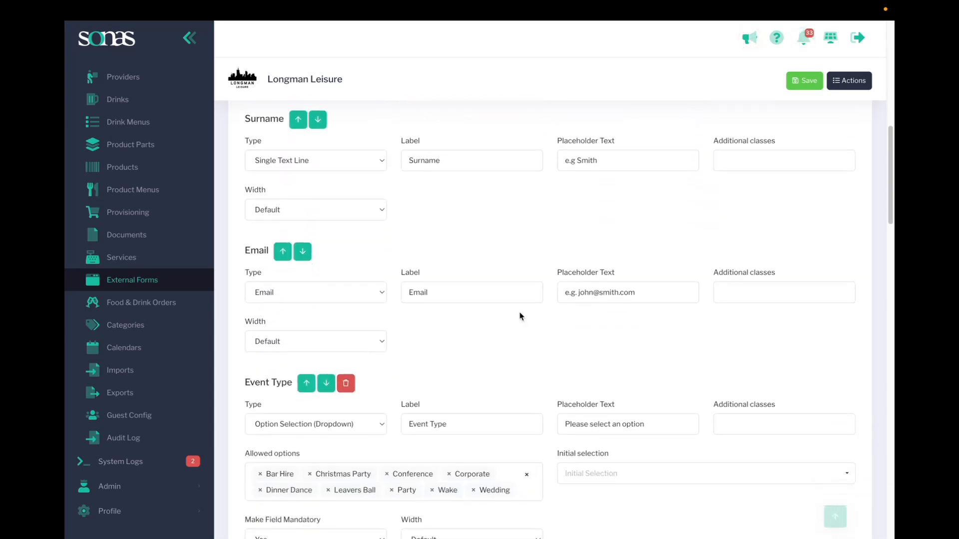
pyautogui.scroll(-2, 529, 429)
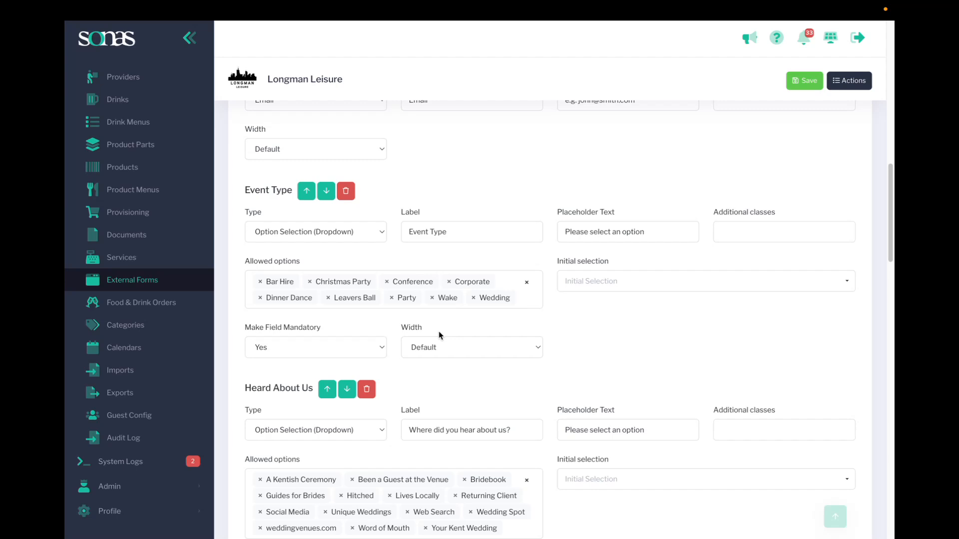
# Set the General Tours form's submit button text to "Book Viewing Appointment" and save the form.
pyautogui.scroll(-4, 578, 333)
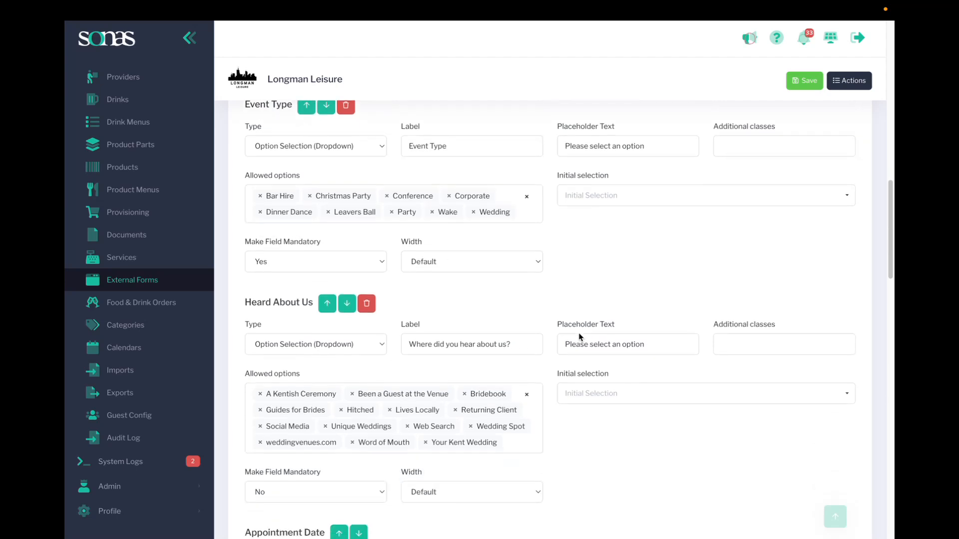
pyautogui.scroll(-10, 579, 337)
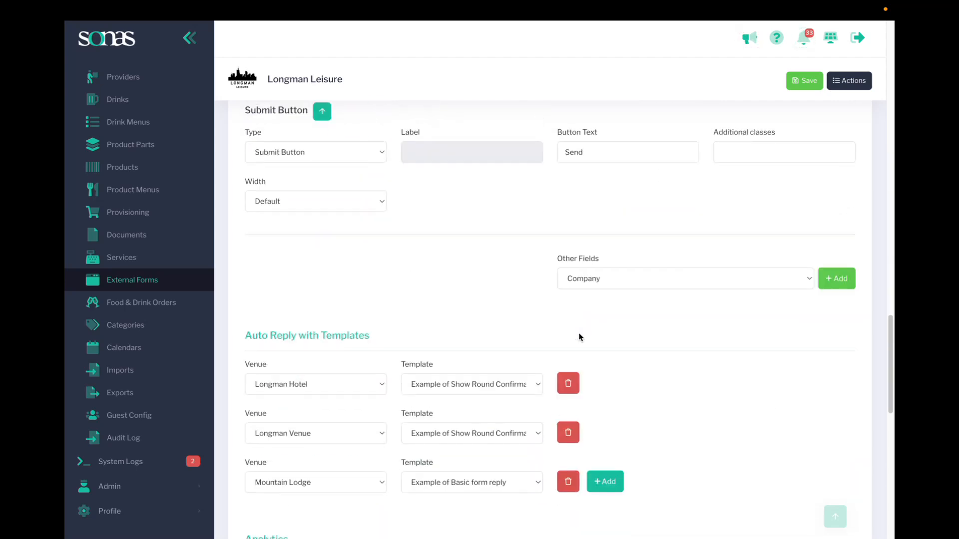
pyautogui.moveTo(610, 178); pyautogui.dragTo(526, 167)
pyautogui.press('BackSpace')
pyautogui.write('Bo')
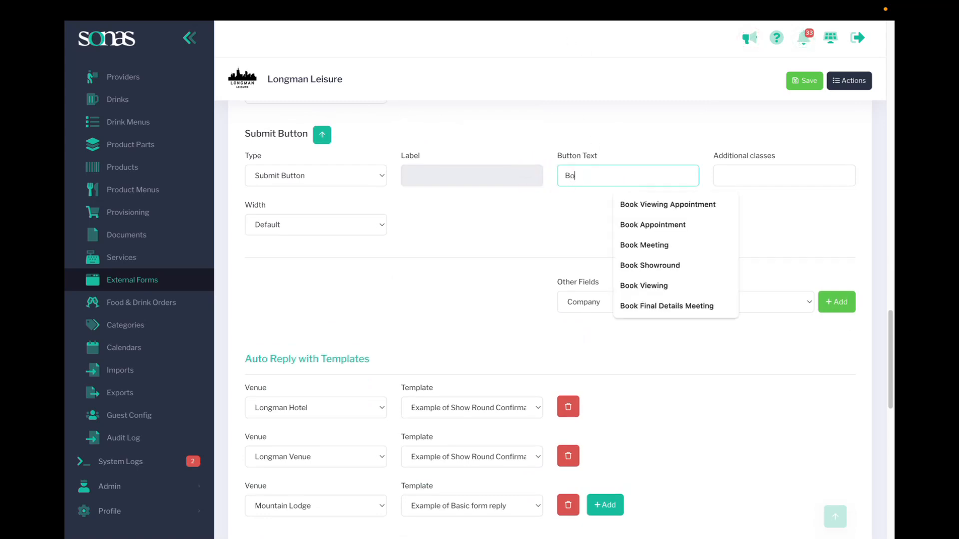
pyautogui.scroll(-1, 677, 246)
pyautogui.press('Down')
pyautogui.press('Down')
pyautogui.press('Return')
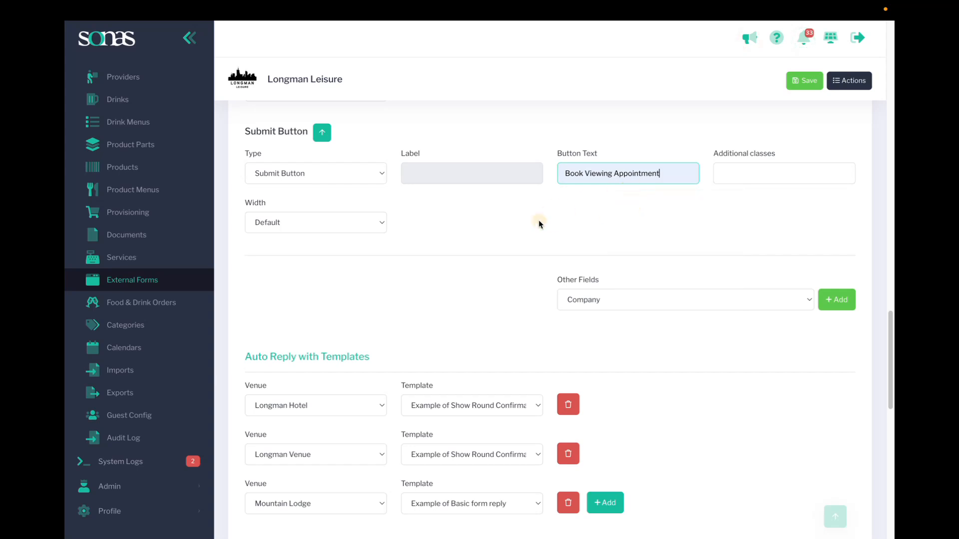
pyautogui.click(818, 88)
# Examine the form's Auto Reply with Templates, Analytics, Styling and Anti Spam settings.
pyautogui.scroll(-3, 379, 328)
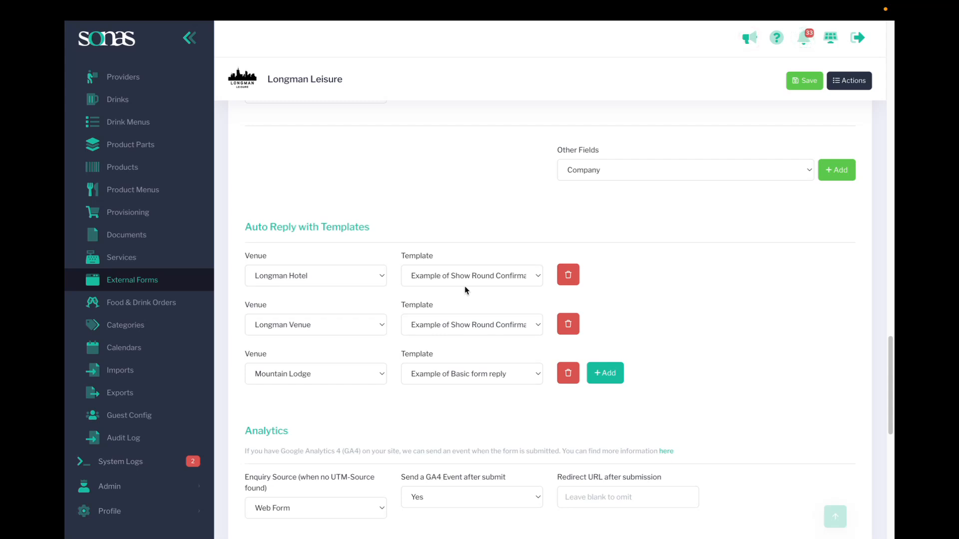
pyautogui.scroll(-6, 538, 372)
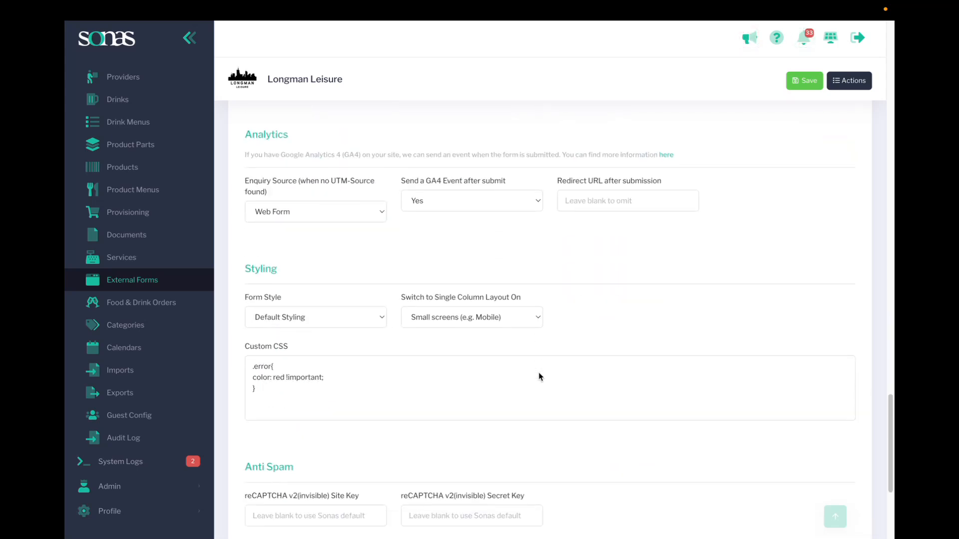
pyautogui.scroll(-6, 428, 458)
pyautogui.scroll(4, 424, 460)
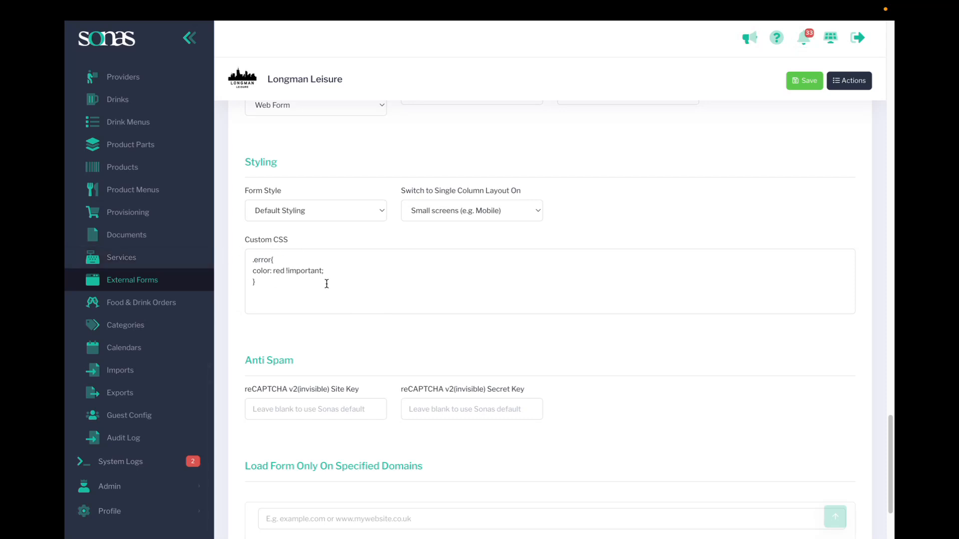
# Switch to the longmanleisure.com Hotel Holly page and open its Book a Viewing form.
pyautogui.moveTo(500, 2)
pyautogui.click(307, 31)
pyautogui.scroll(-3, 567, 195)
pyautogui.scroll(7, 459, 200)
pyautogui.click(299, 326)
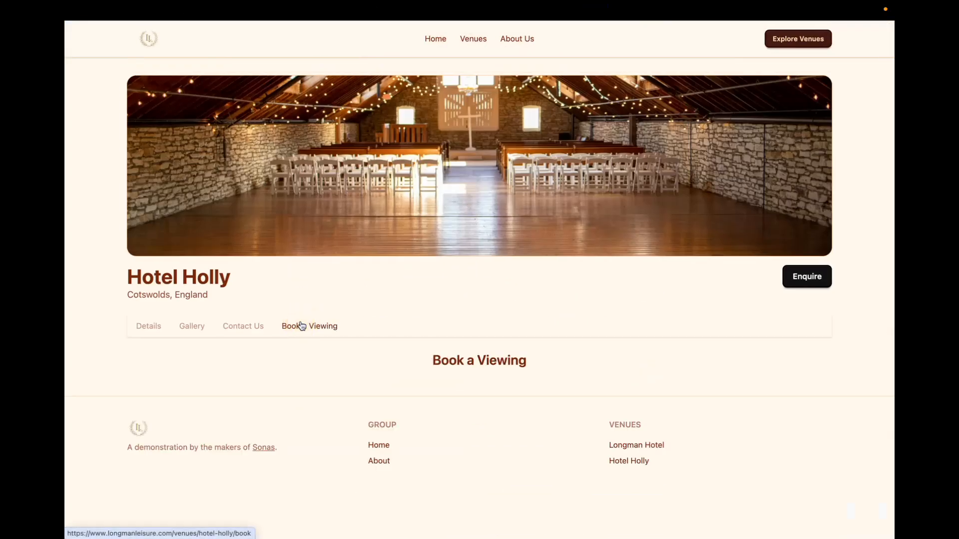
pyautogui.scroll(-4, 538, 402)
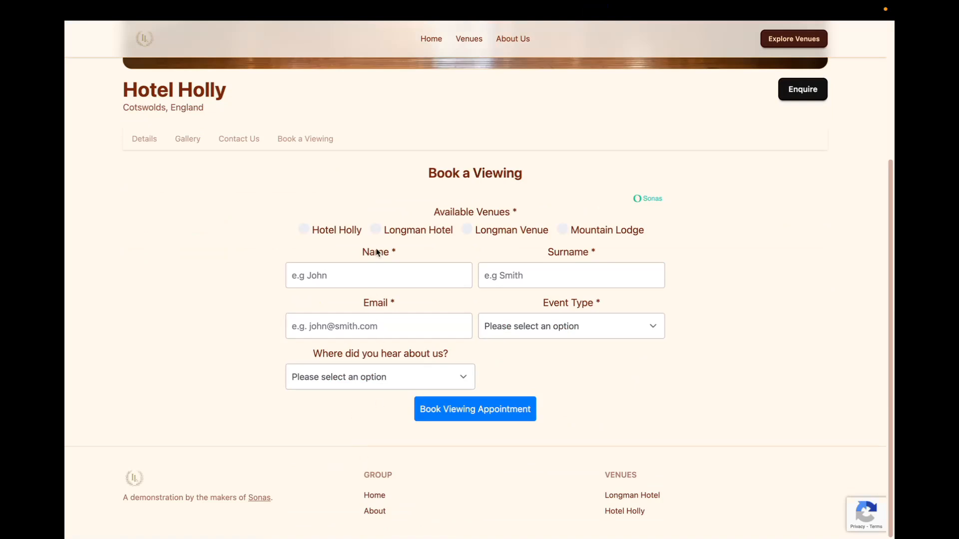
# Choose Hotel Holly as the venue and set the appointment date to 2025-11-24.
pyautogui.click(303, 229)
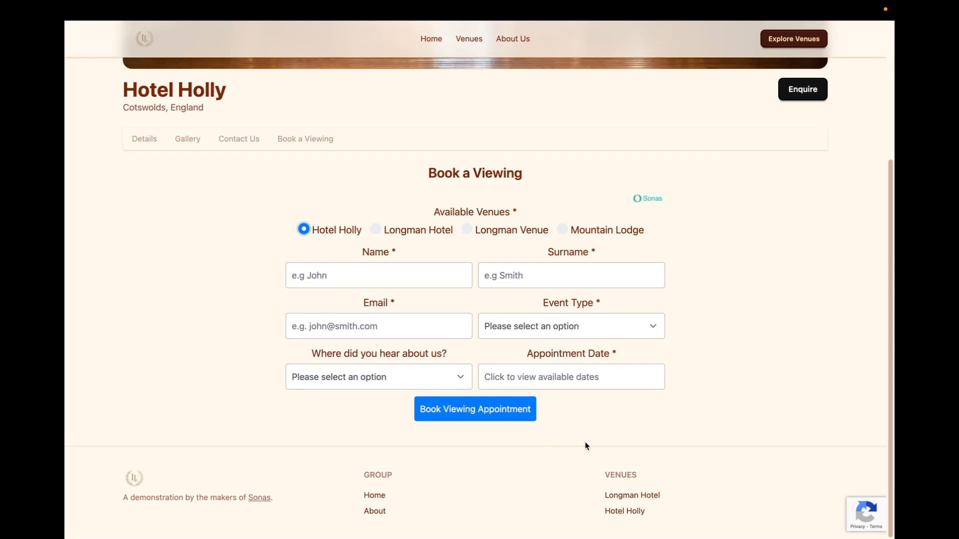
pyautogui.click(591, 381)
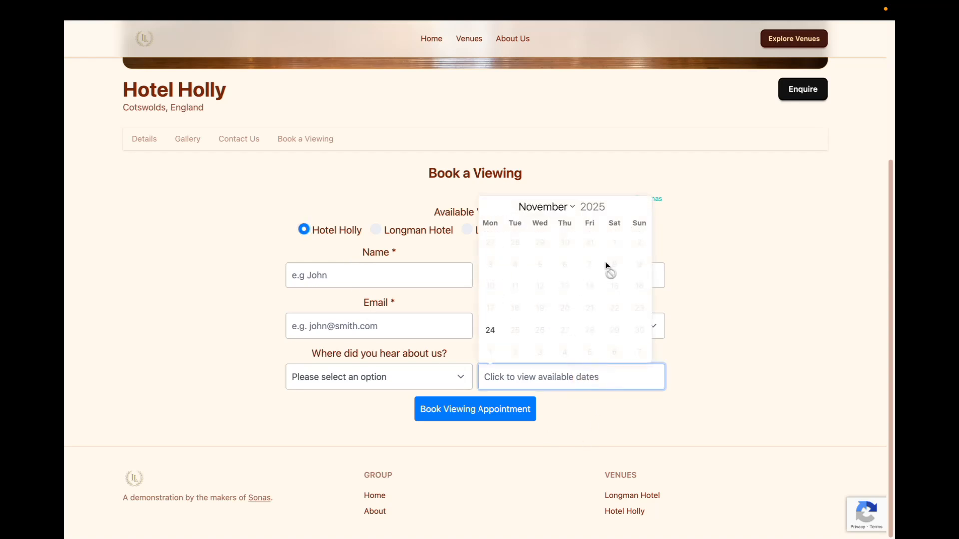
pyautogui.click(490, 330)
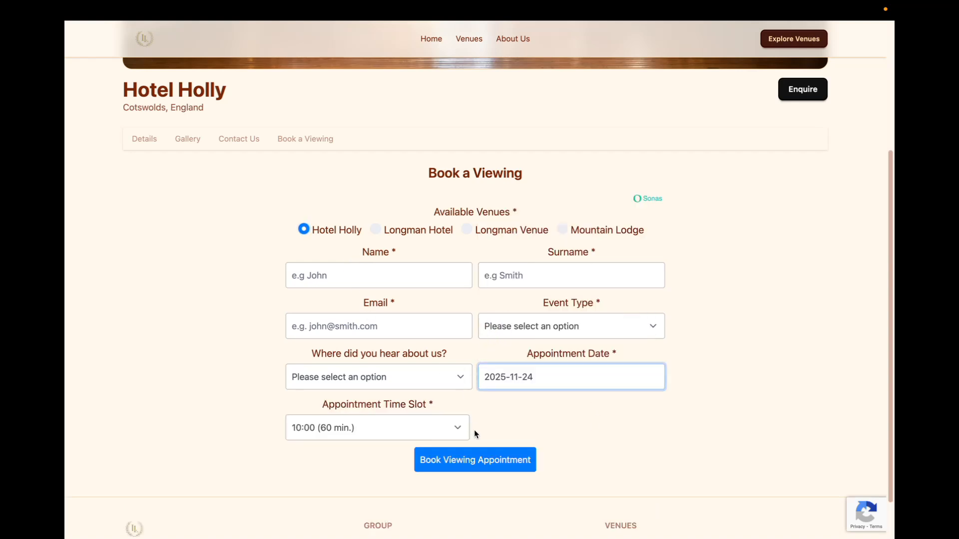
# Check the appointment time slots offered for 24 November 2025, reselecting that date in the calendar.
pyautogui.click(394, 430)
pyautogui.click(395, 427)
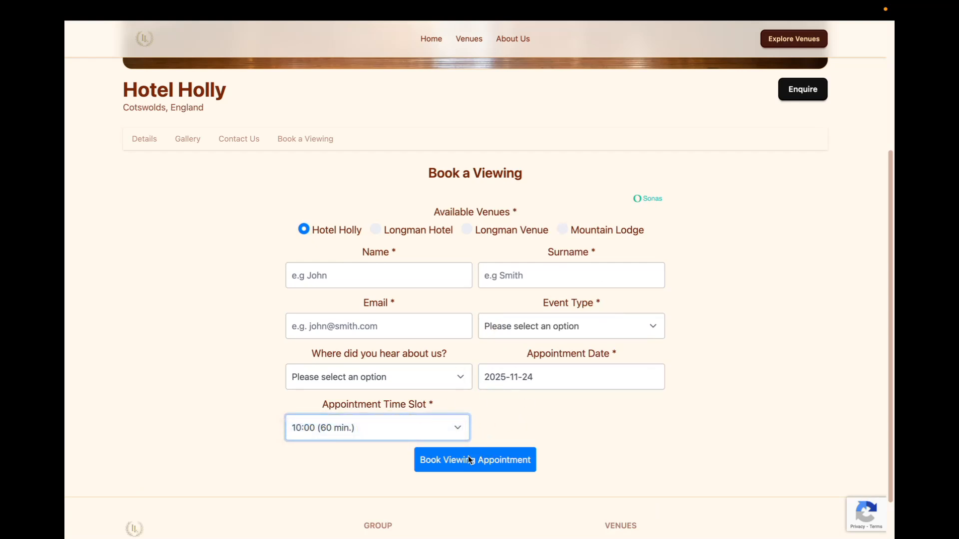
pyautogui.click(578, 381)
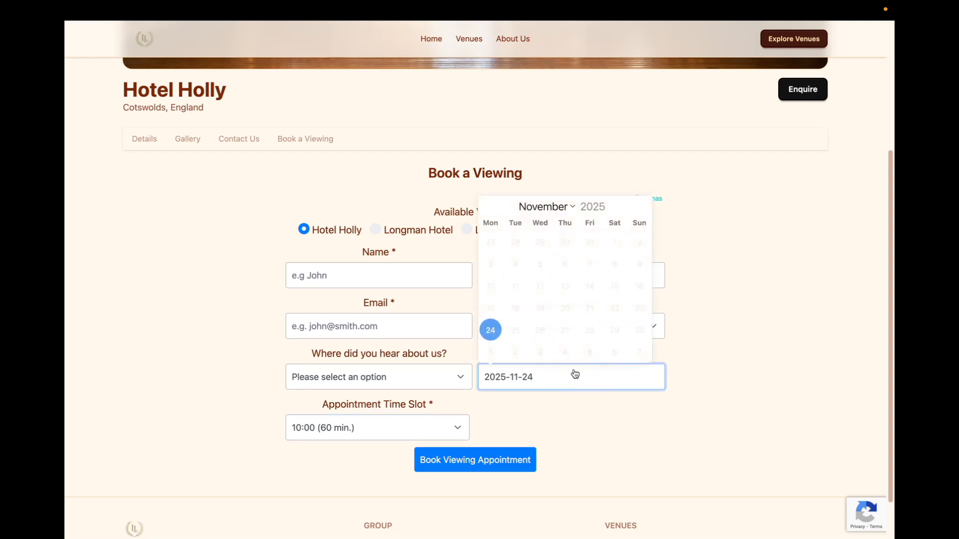
pyautogui.click(488, 332)
pyautogui.click(407, 425)
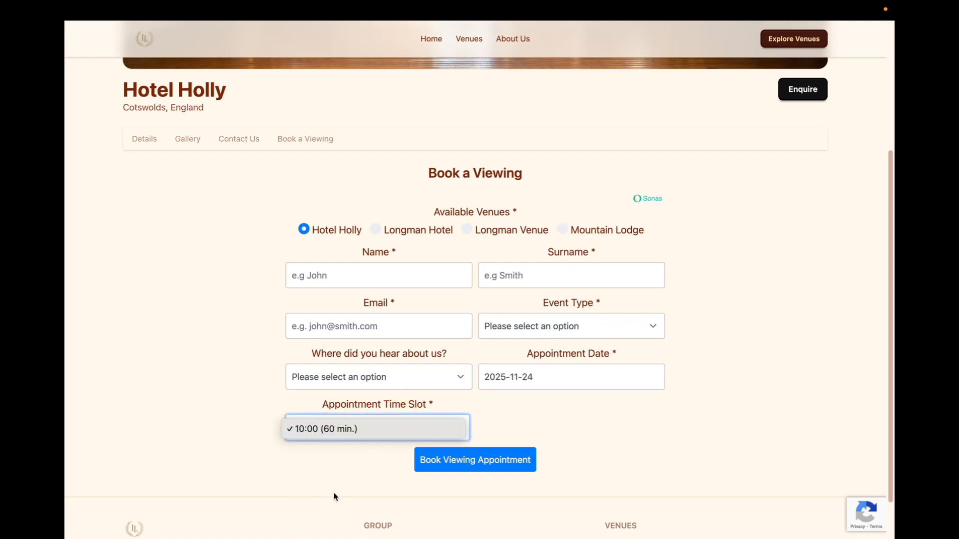
pyautogui.click(649, 438)
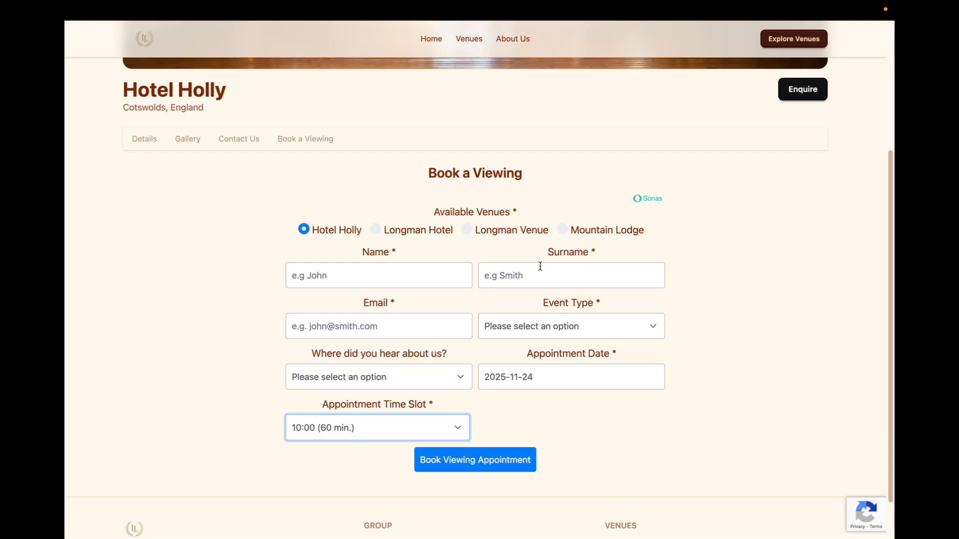
# Return to Sonas and review the General Tours form's "Show availability of" choices, leaving Show Around selected.
pyautogui.click(195, 32)
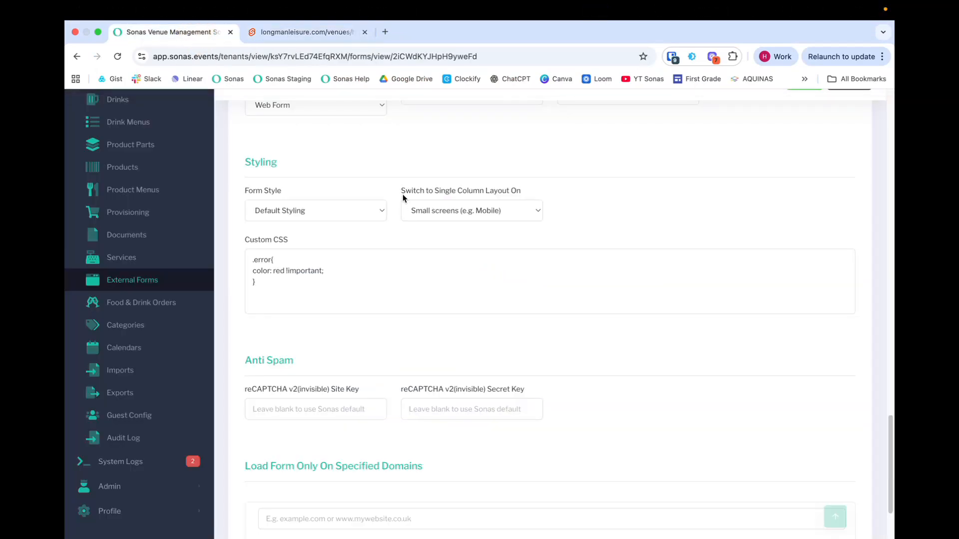
pyautogui.scroll(20, 400, 245)
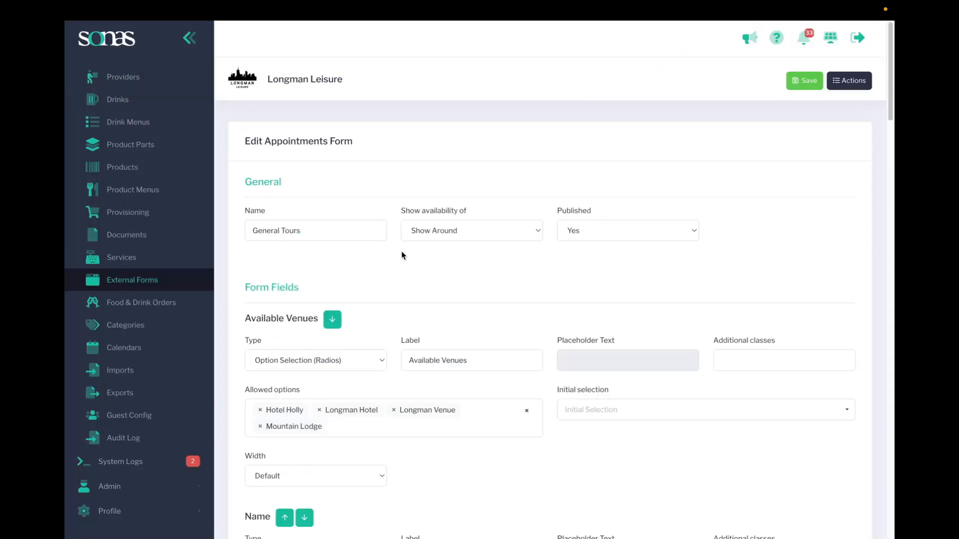
pyautogui.click(452, 229)
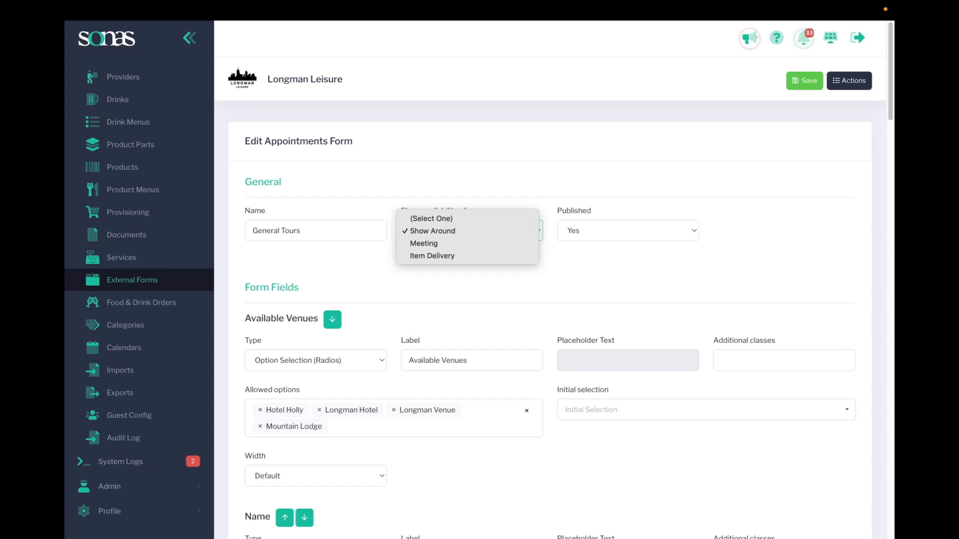
pyautogui.click(366, 5)
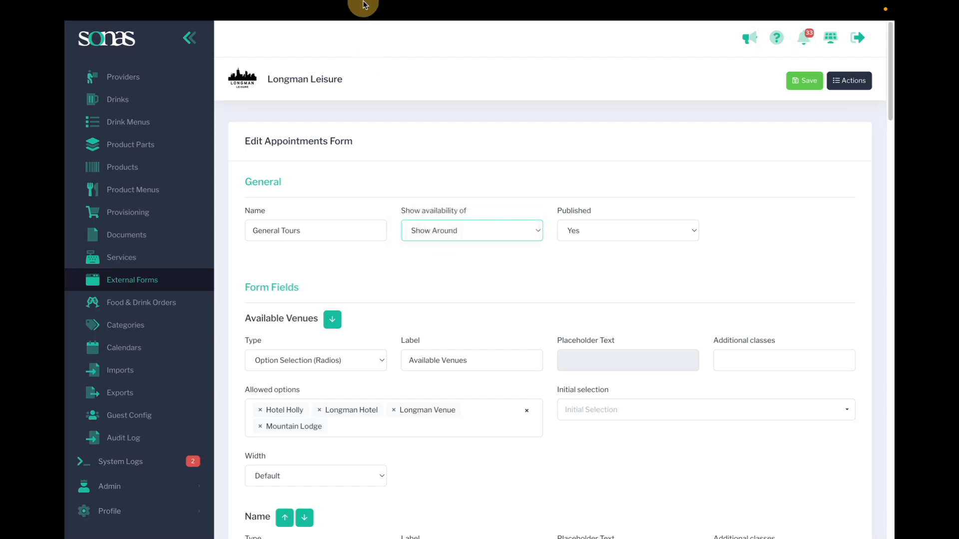
# Go back to the Hotel Holly website and examine the embedded Book a Viewing form from Available Venues to its submit button.
pyautogui.click(315, 33)
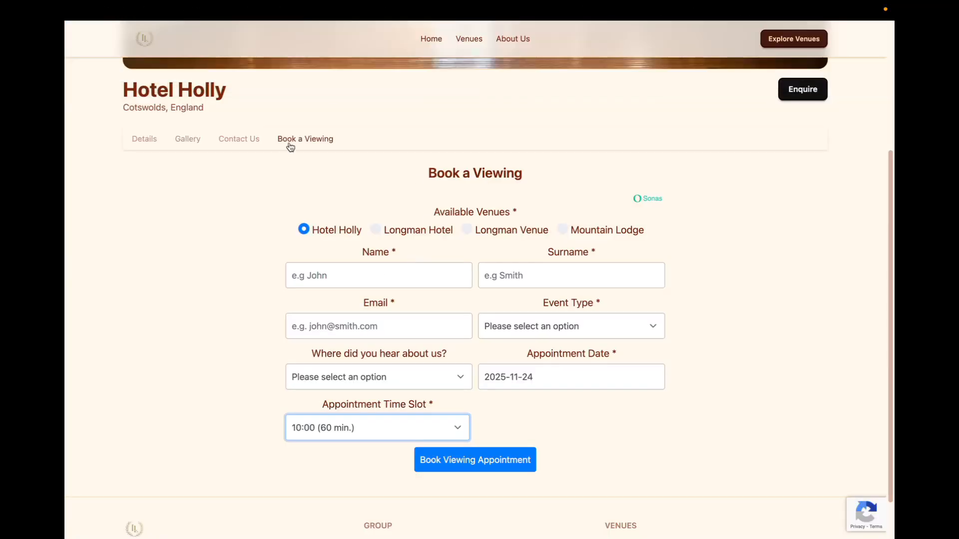
pyautogui.scroll(4, 294, 134)
pyautogui.scroll(-5, 295, 134)
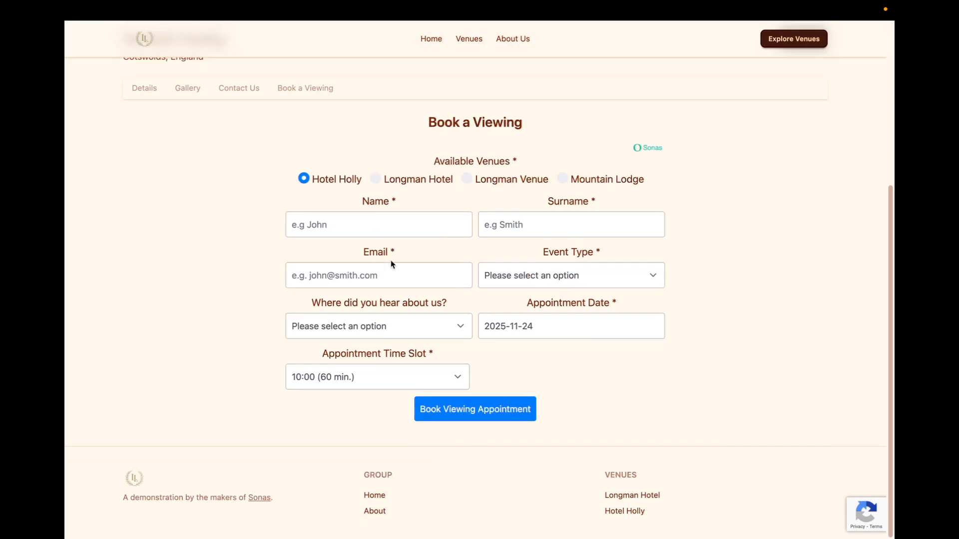
pyautogui.scroll(5, 439, 317)
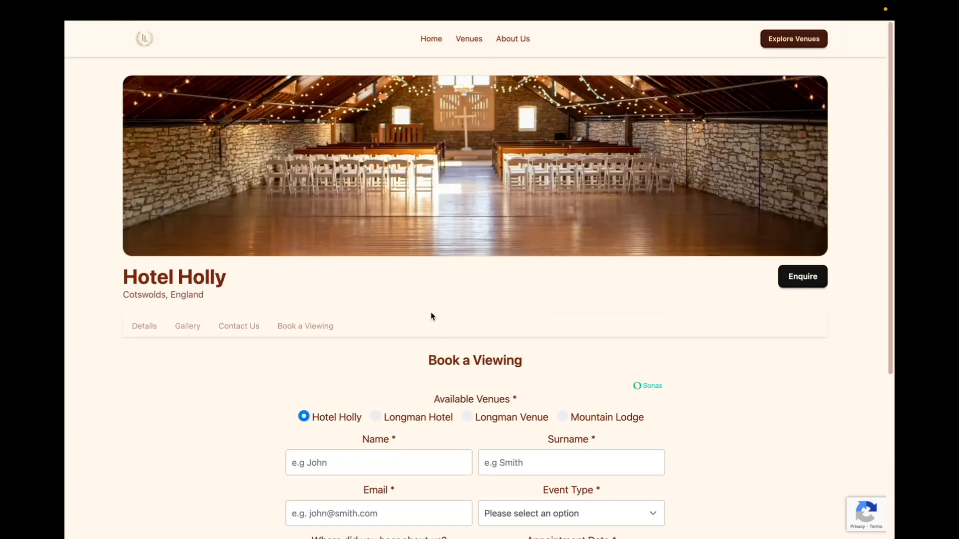
pyautogui.moveTo(317, 53)
pyautogui.moveTo(265, 35)
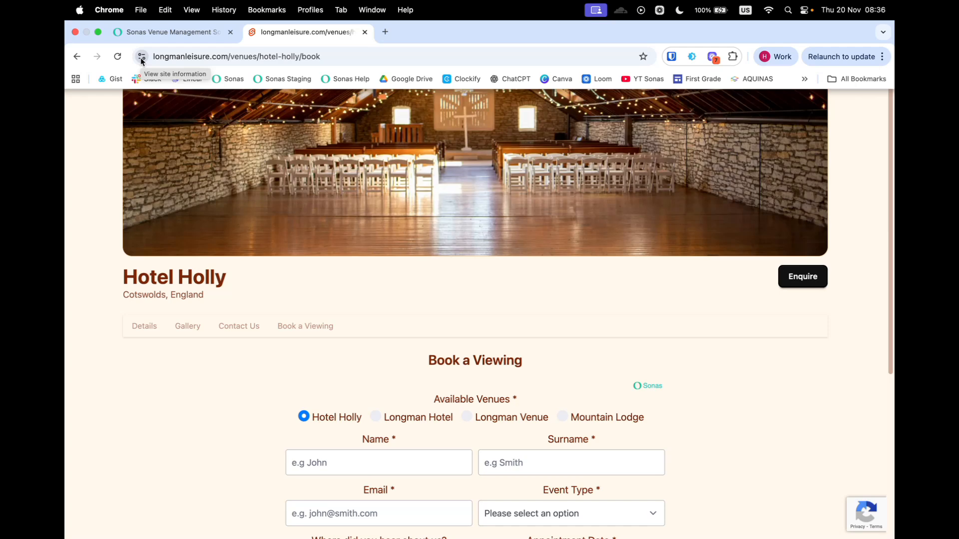
pyautogui.press('ctrl+super+f')
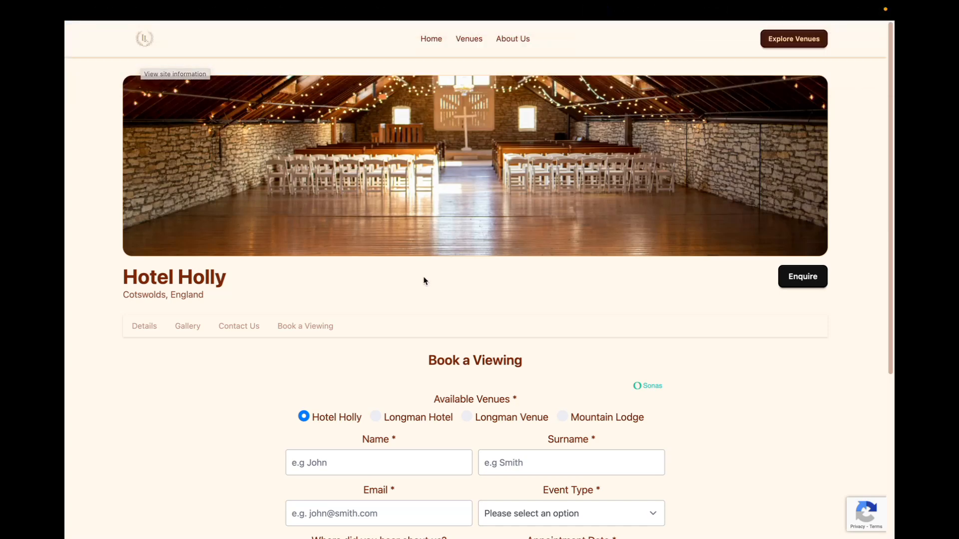
pyautogui.scroll(-3, 566, 364)
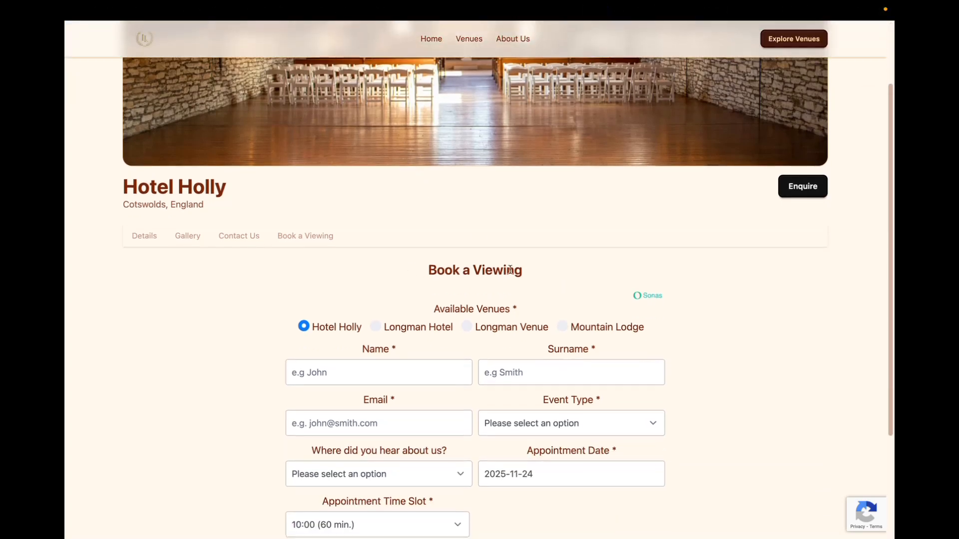
pyautogui.scroll(-1, 468, 307)
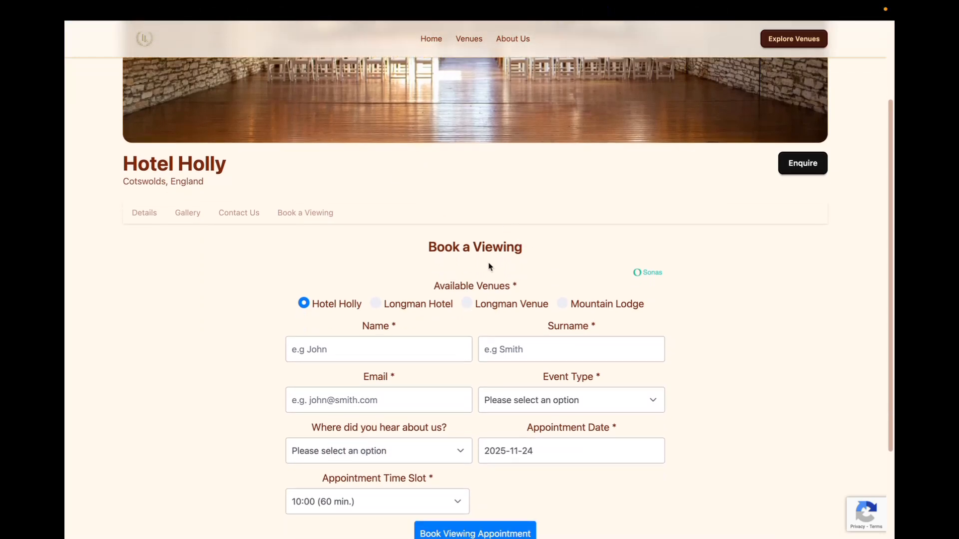
pyautogui.scroll(-4, 487, 259)
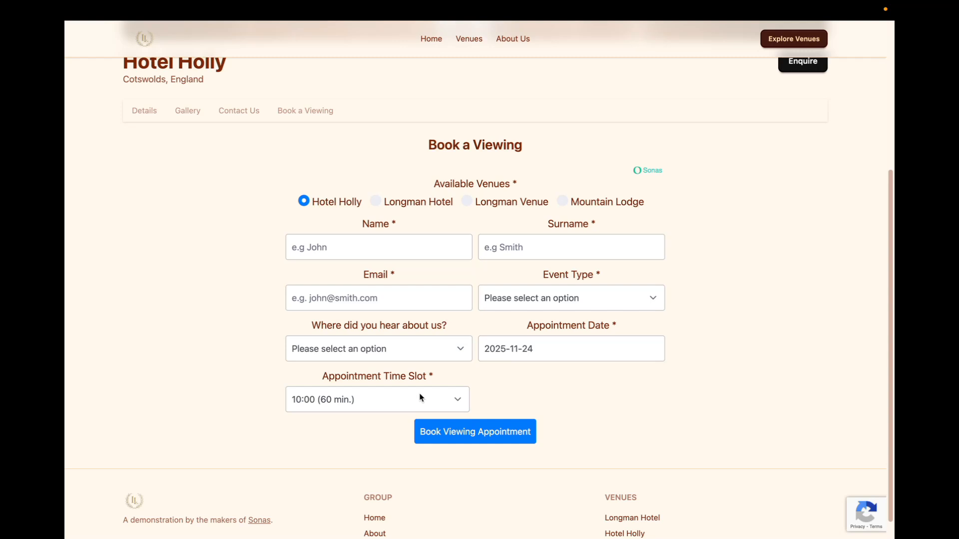
pyautogui.scroll(1, 420, 397)
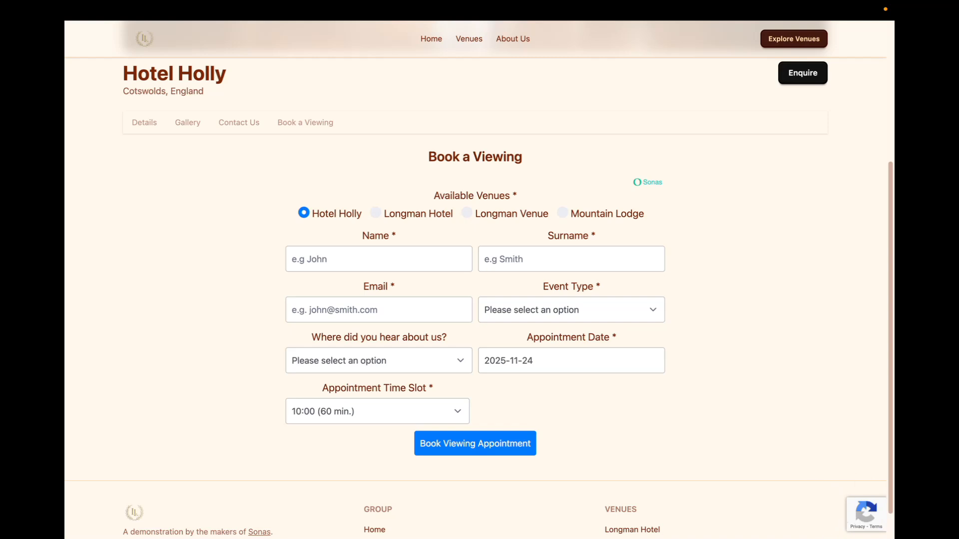
# Return to Sonas and review the General Tours form from its form fields to the Load Form Only On Specified Domains section.
pyautogui.moveTo(175, 11)
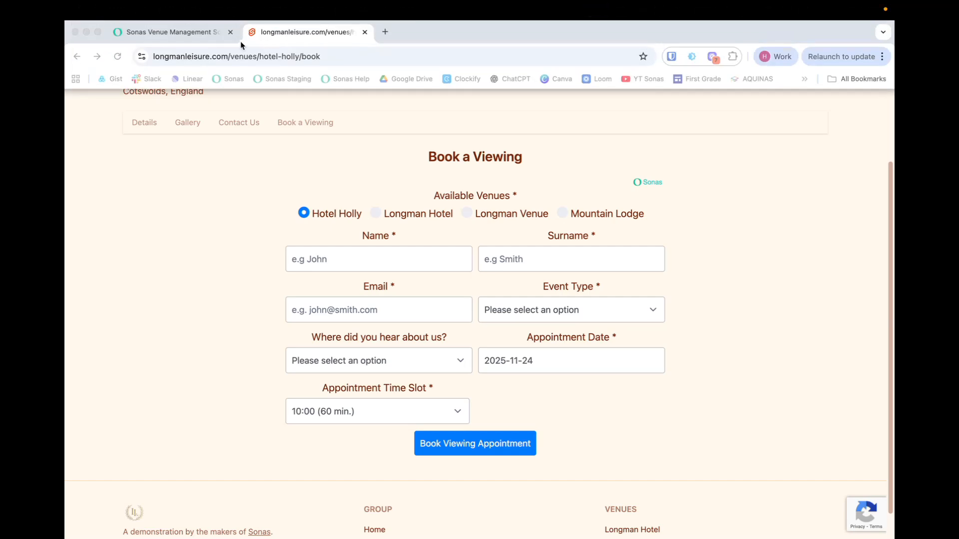
pyautogui.click(199, 33)
pyautogui.scroll(-20, 449, 299)
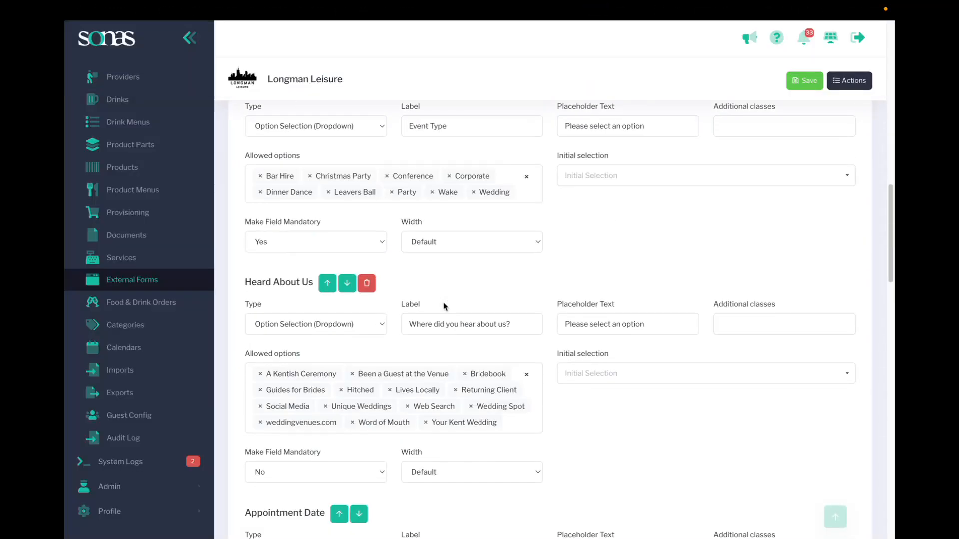
pyautogui.scroll(-4, 444, 306)
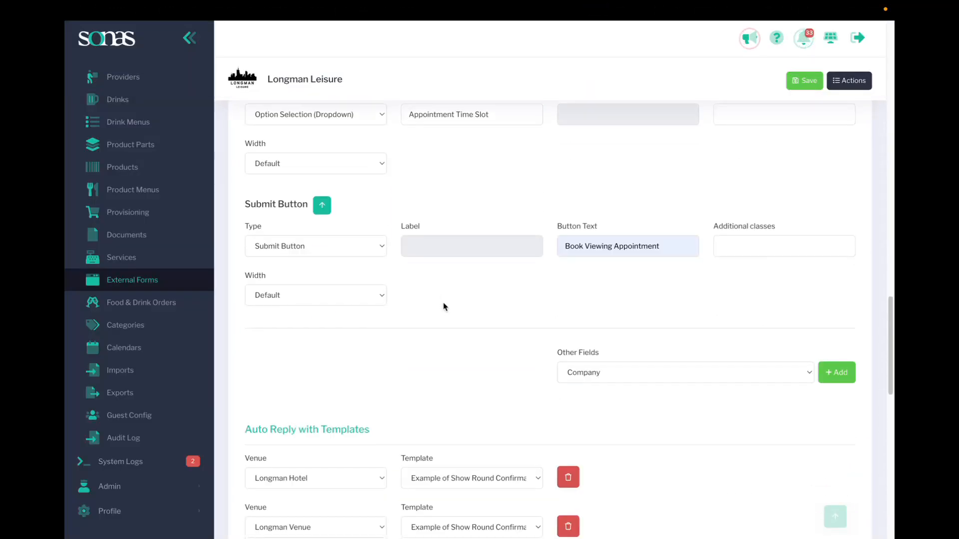
pyautogui.scroll(-7, 444, 306)
pyautogui.scroll(10, 257, 163)
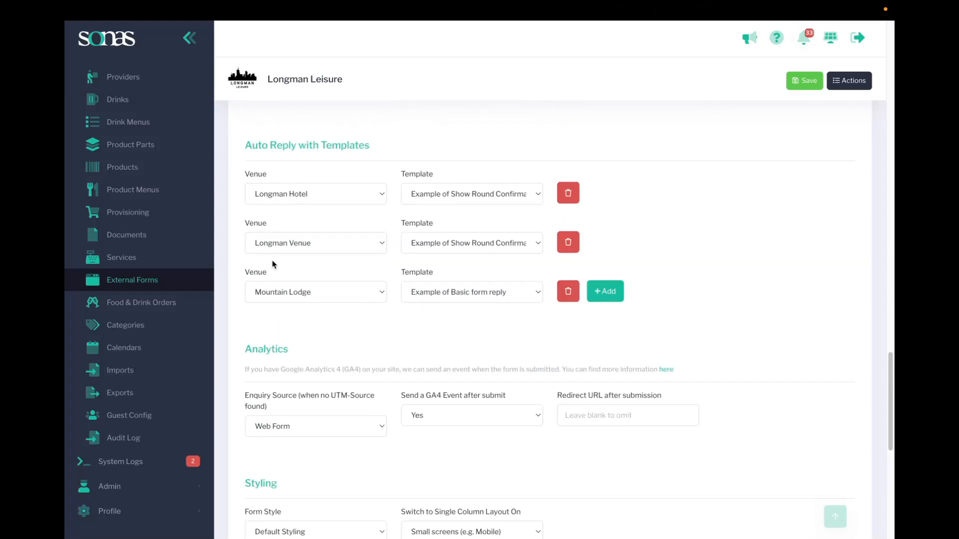
pyautogui.scroll(-8, 289, 284)
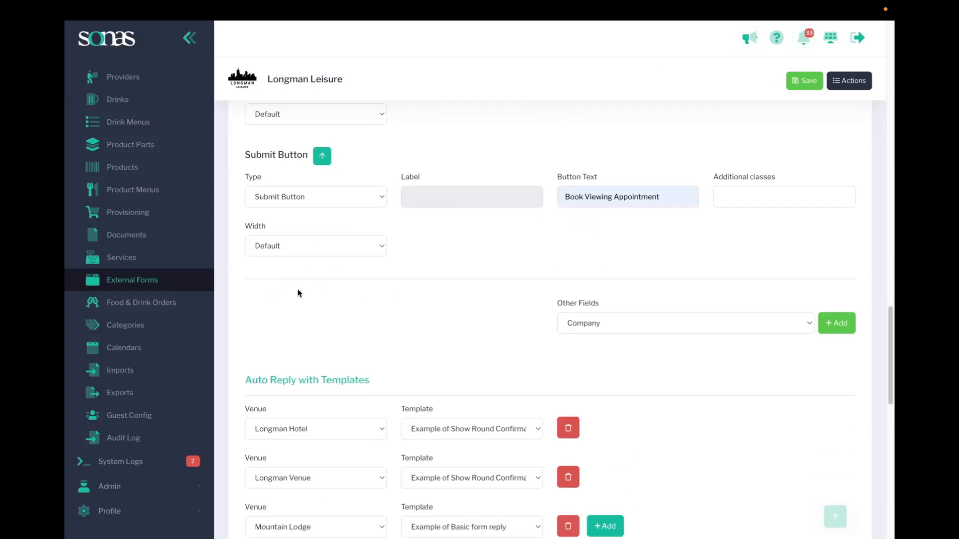
pyautogui.scroll(-7, 299, 293)
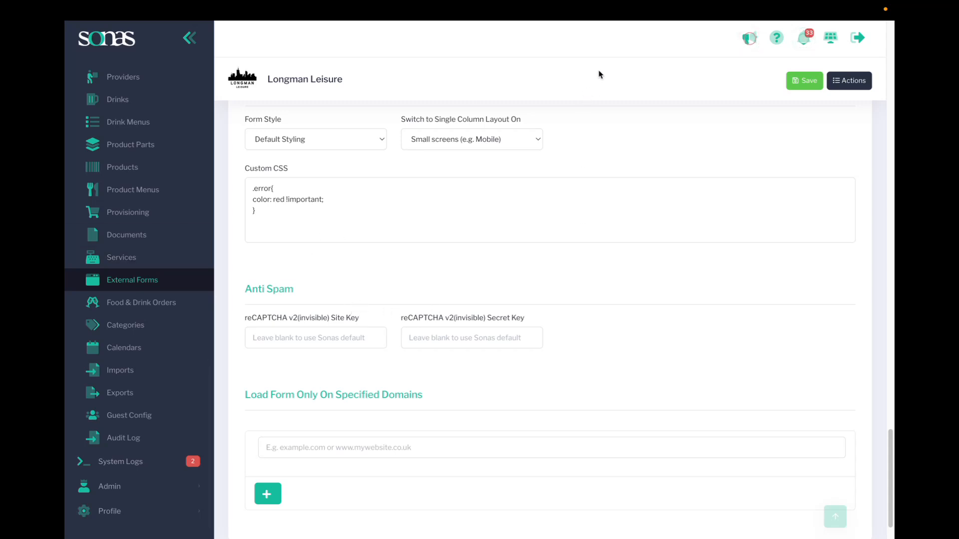
pyautogui.moveTo(707, 13)
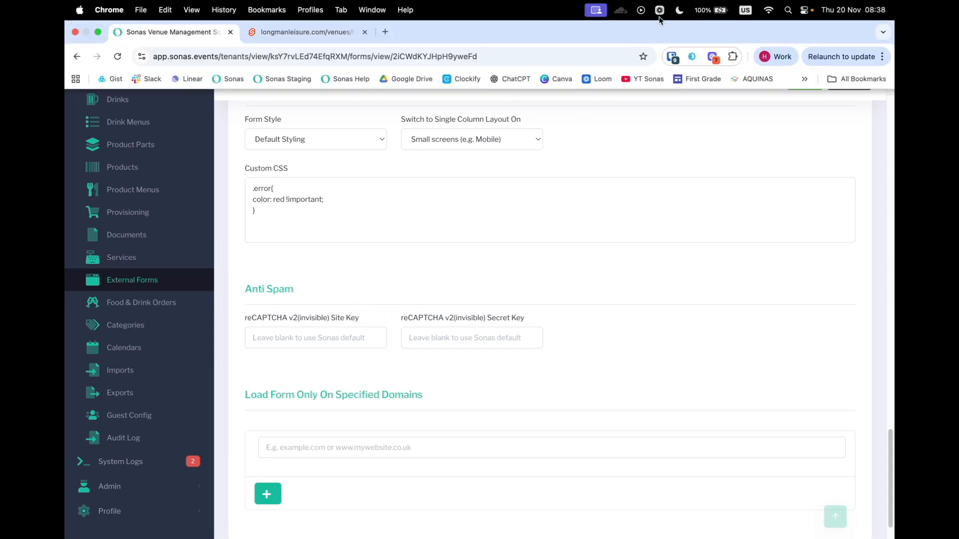